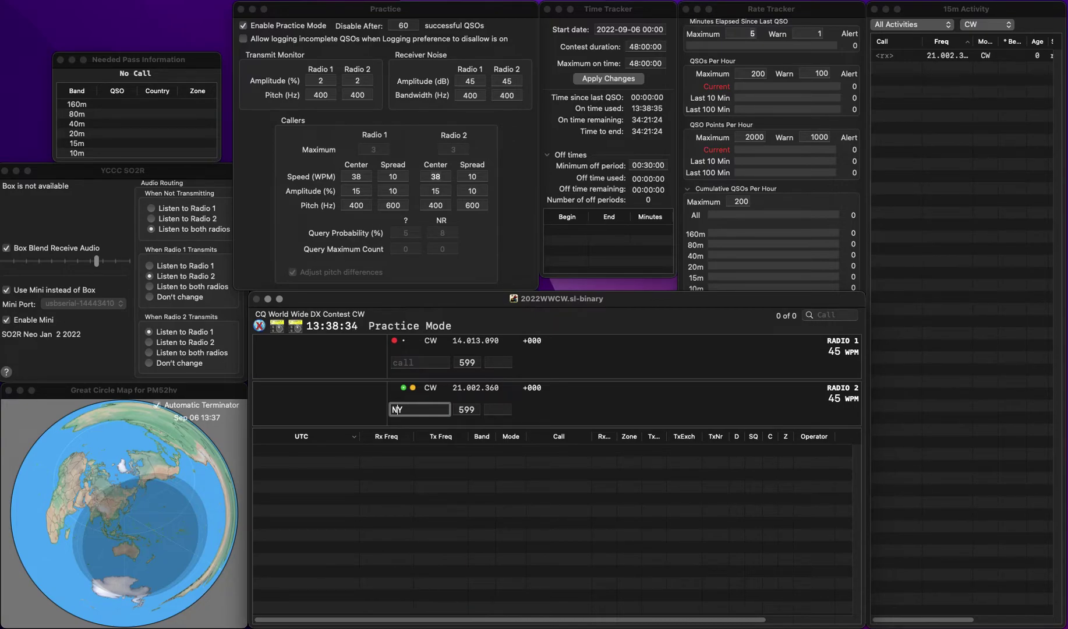
type("3UGY")
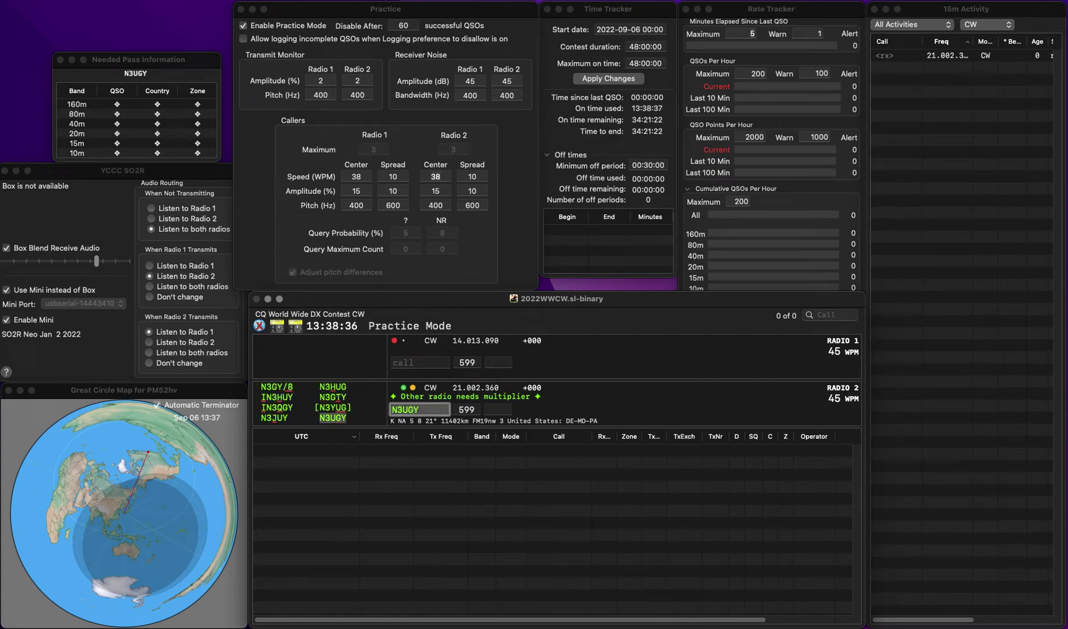
key("Return")
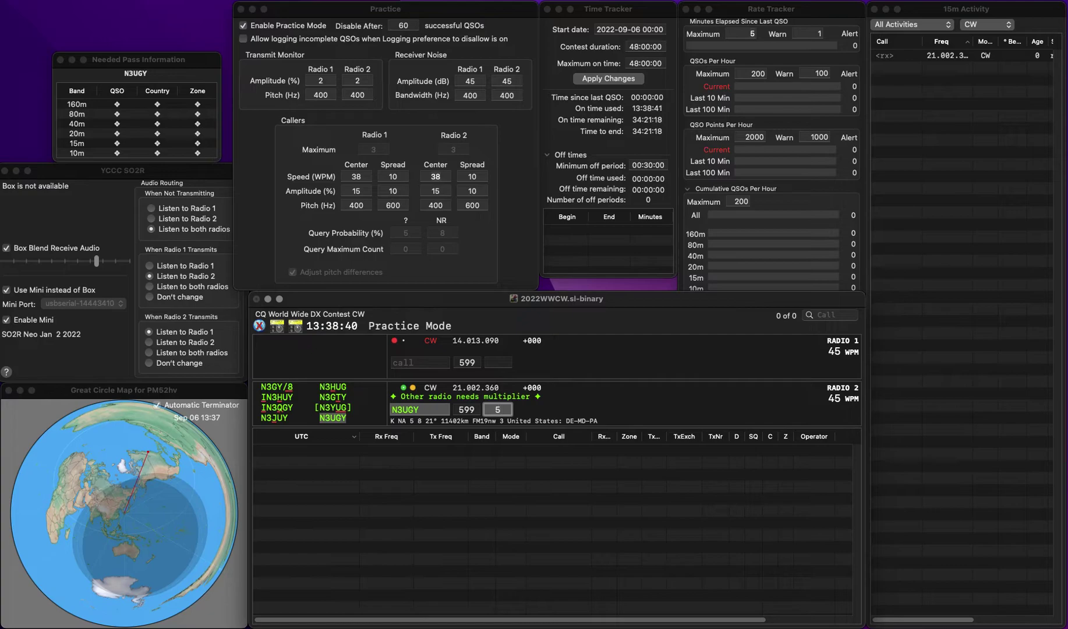
key("Return")
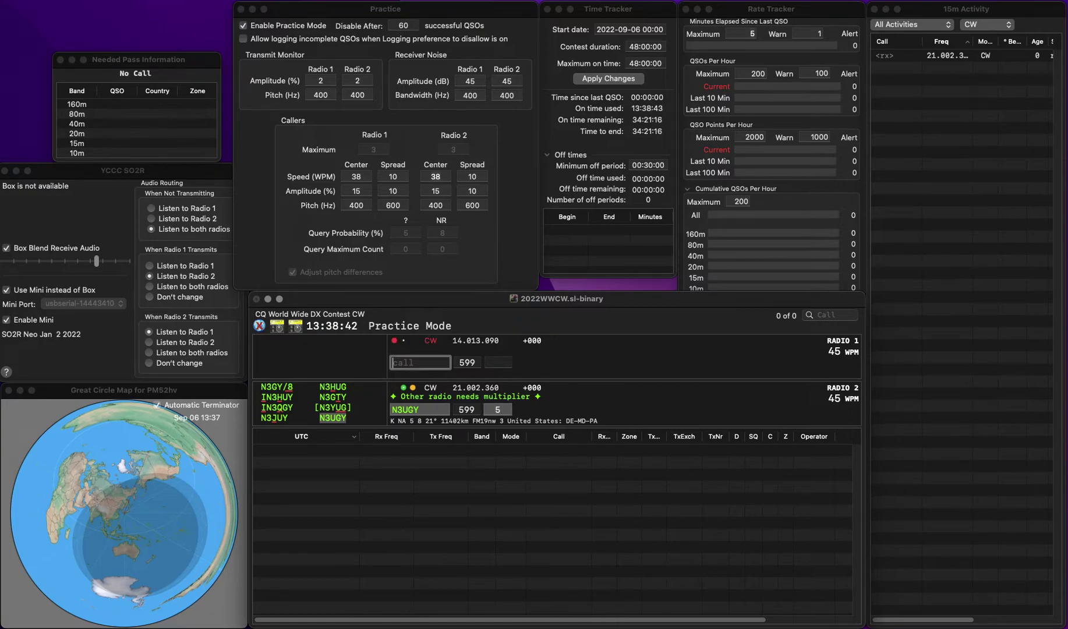
Step: Work UA0CA on Radio 1 and RP77UF on Radio 2, logging the contacts with zones 19 and 16
type("UA0CA")
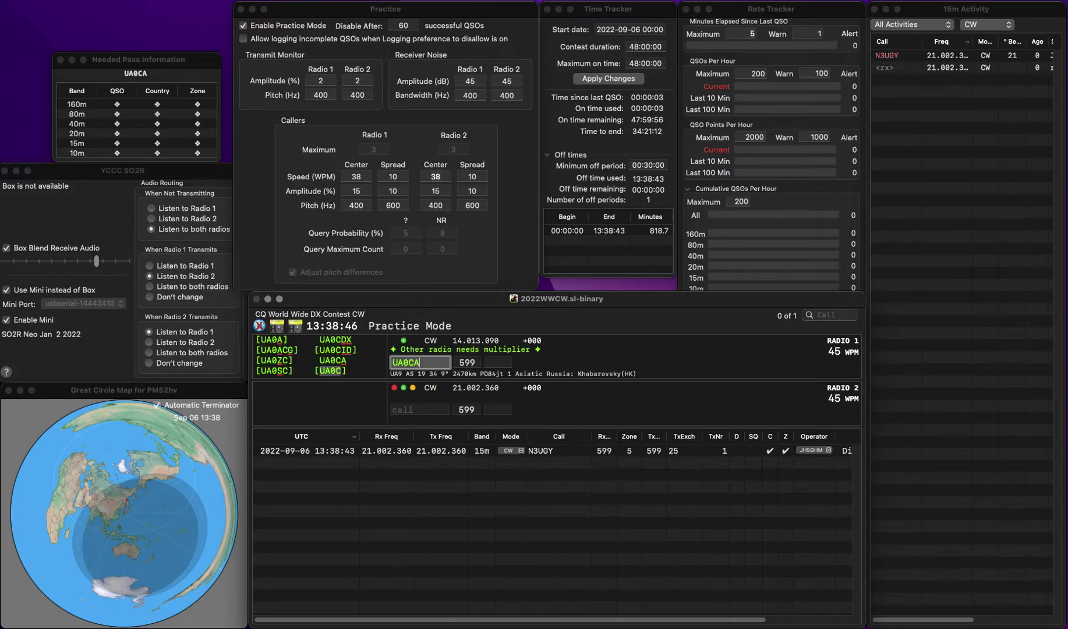
key("Return")
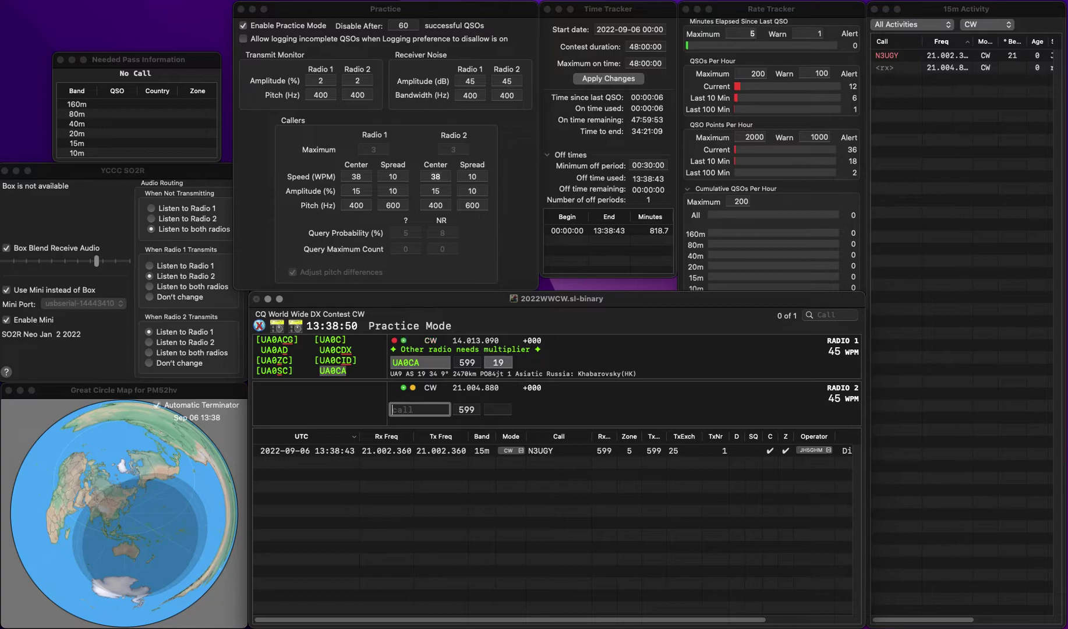
type("RP7")
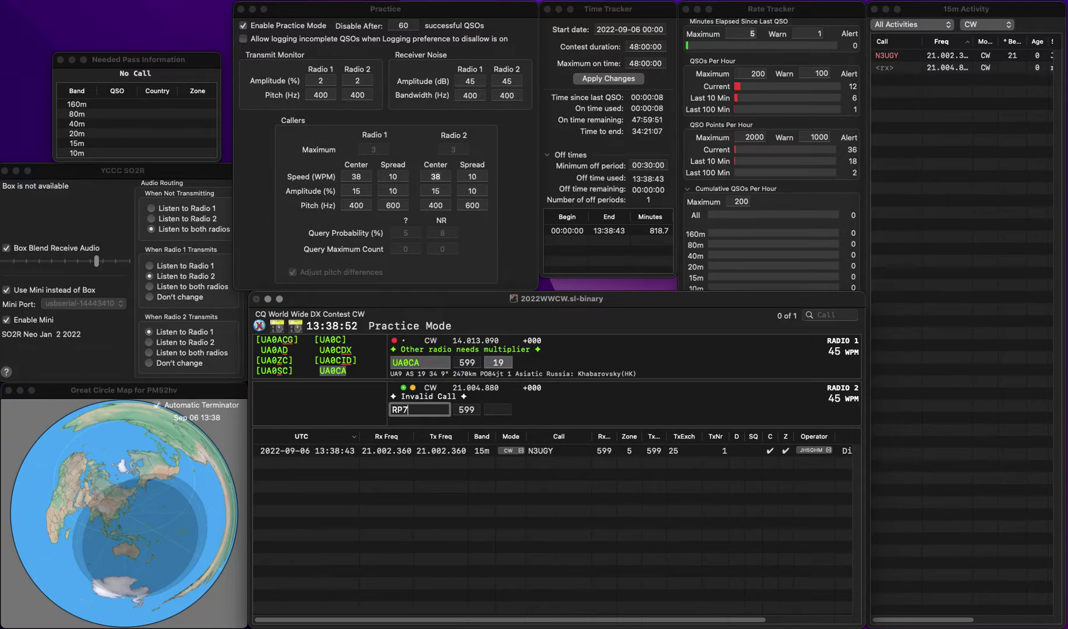
type("7UF")
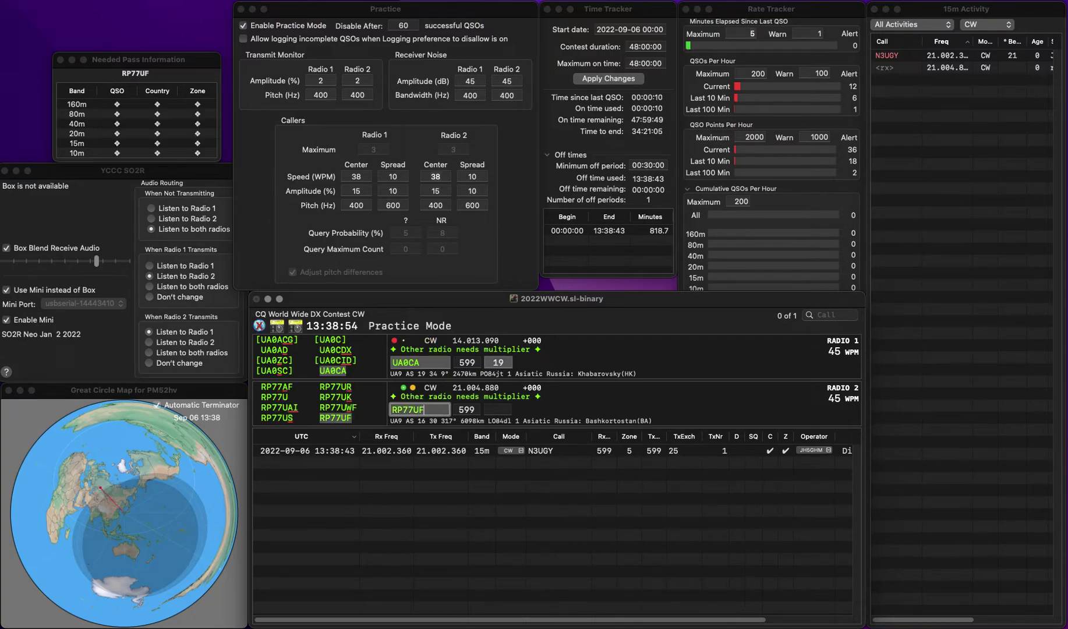
key("Return")
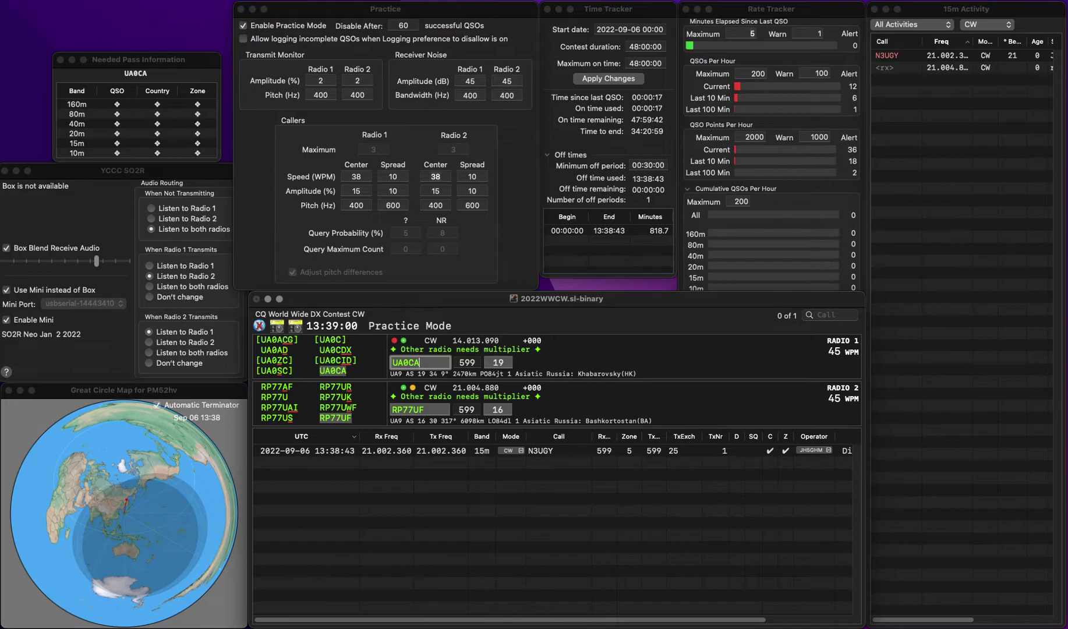
key("Return")
key("Return")
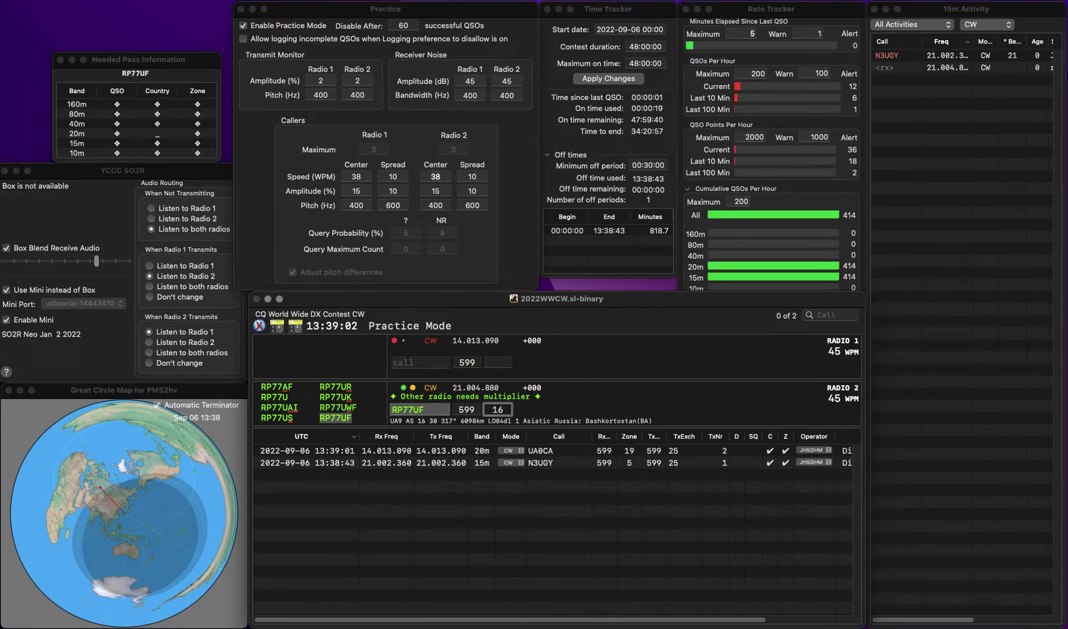
type("G9")
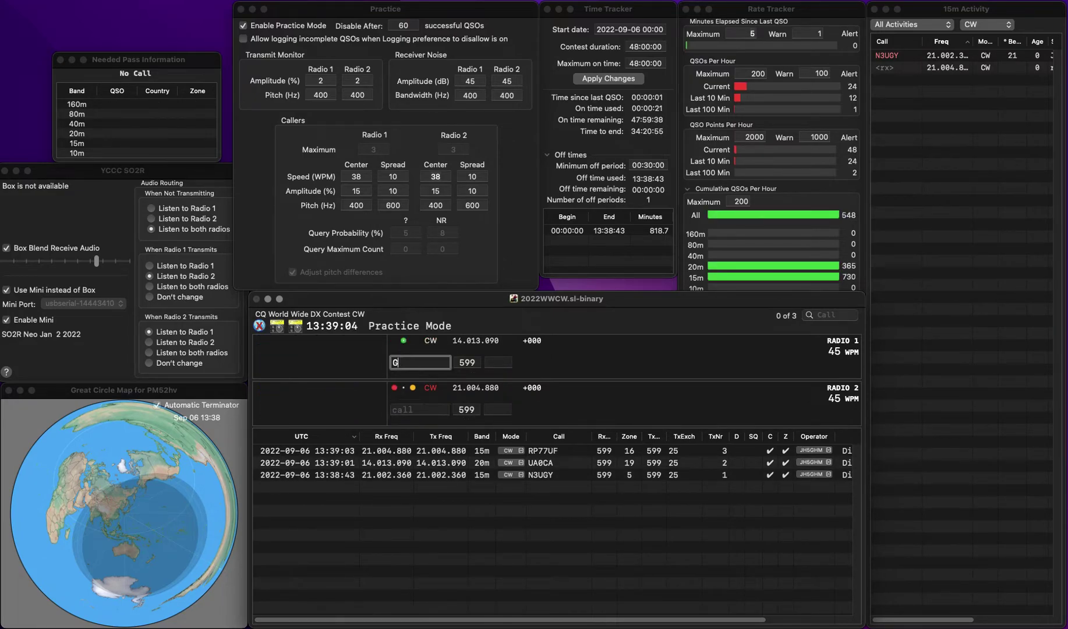
key("BackSpace")
key("BackSpace")
type("SQ9Q")
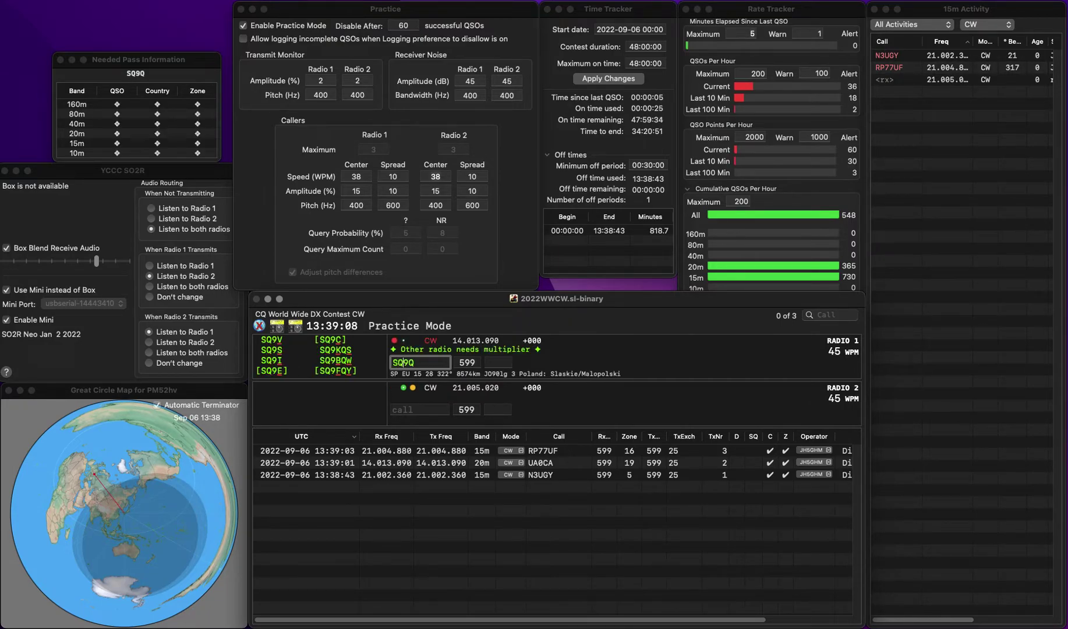
key("Return")
key("BackSpace")
type("ZAX")
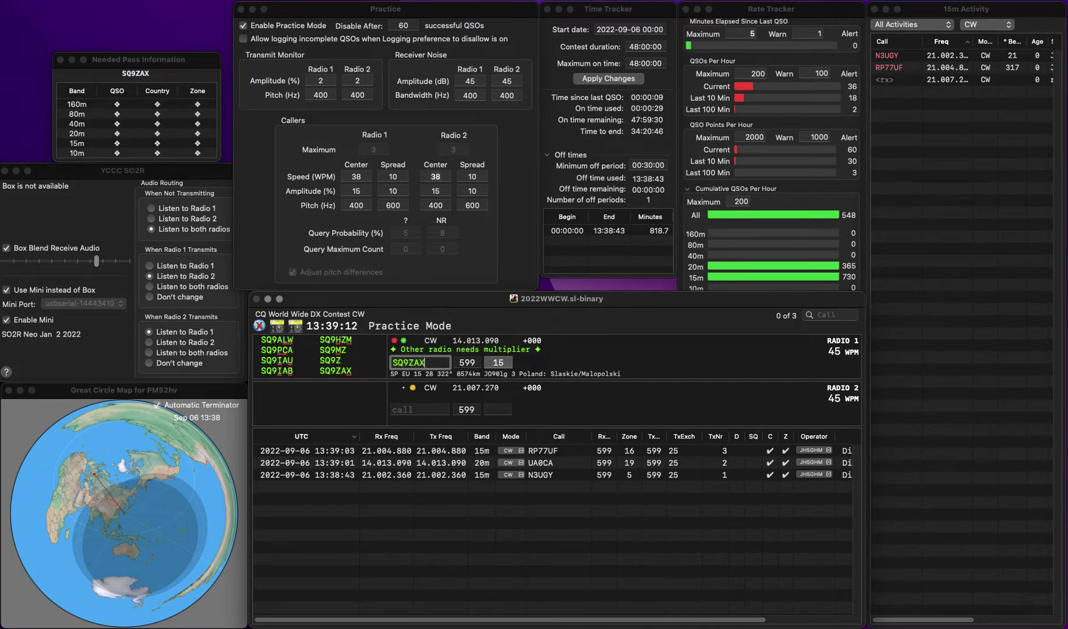
key("Return")
key("Down")
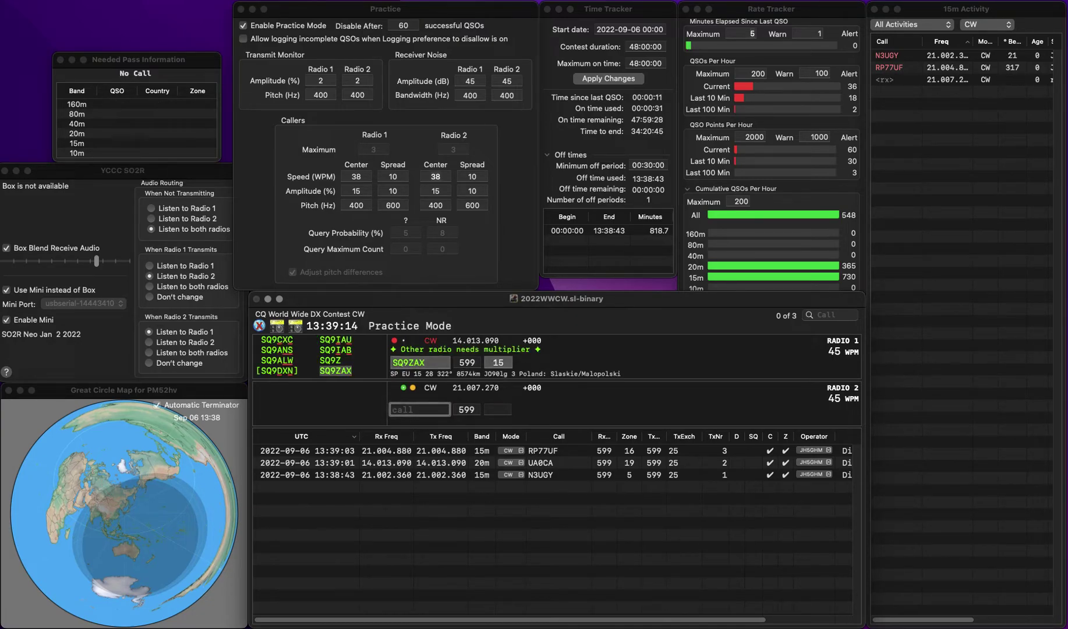
key("Up")
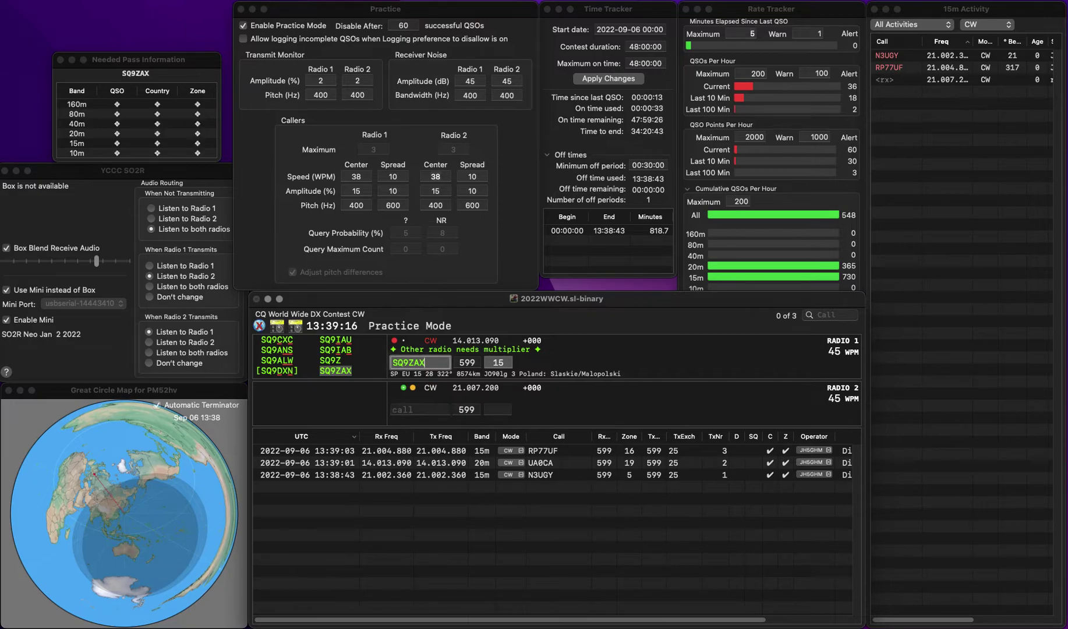
key("space")
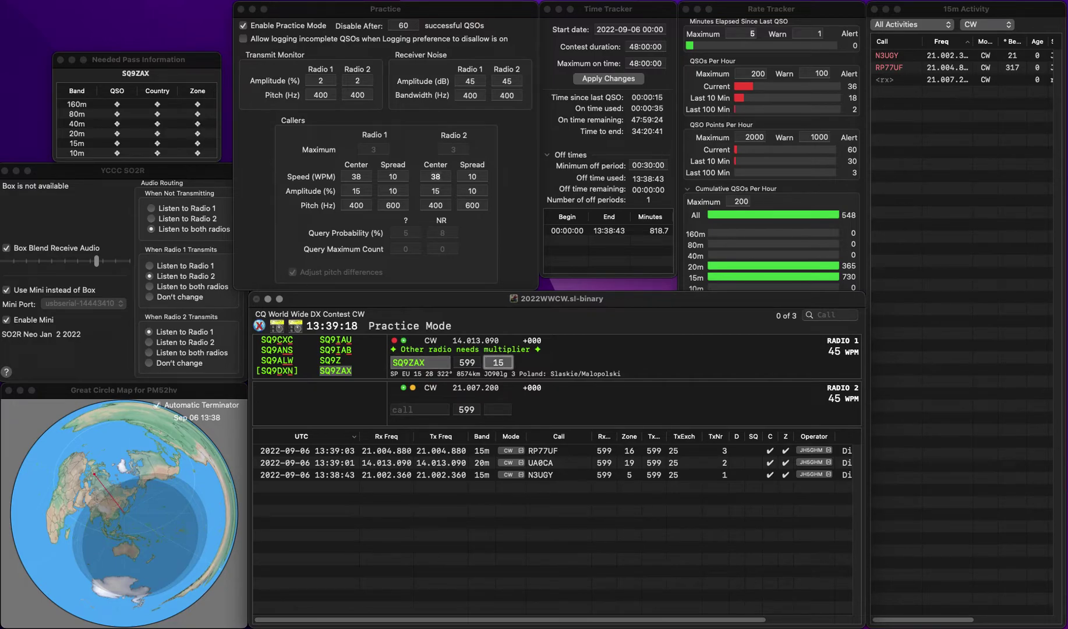
key("Return")
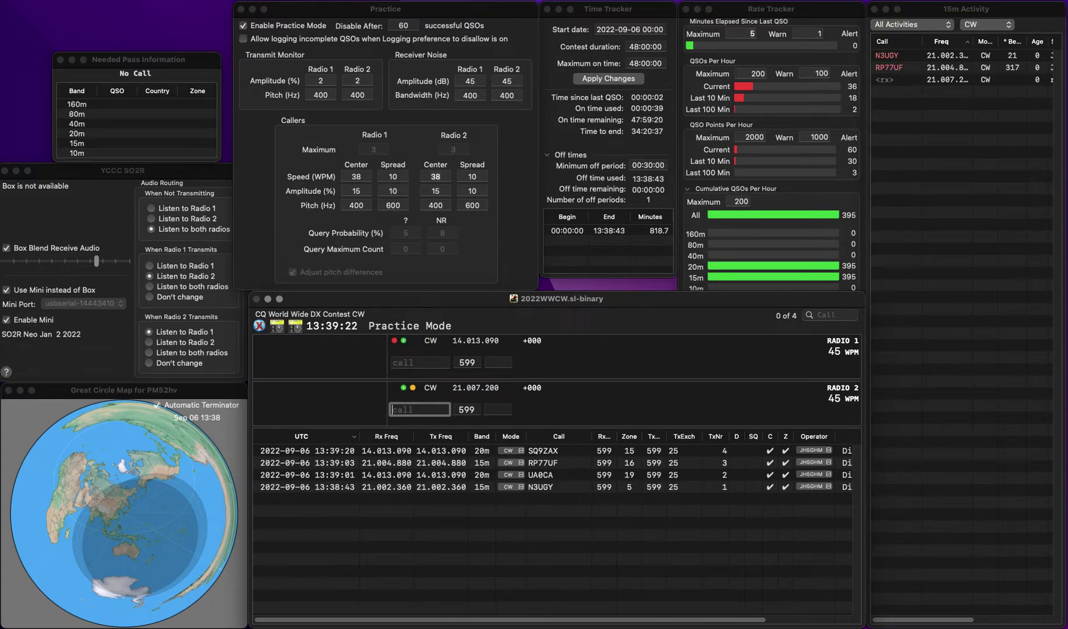
Step: Enter the partial call sign PY on Radio 1 and send it
key("Up")
type("WPY")
key("Left")
key("Left")
key("BackSpace")
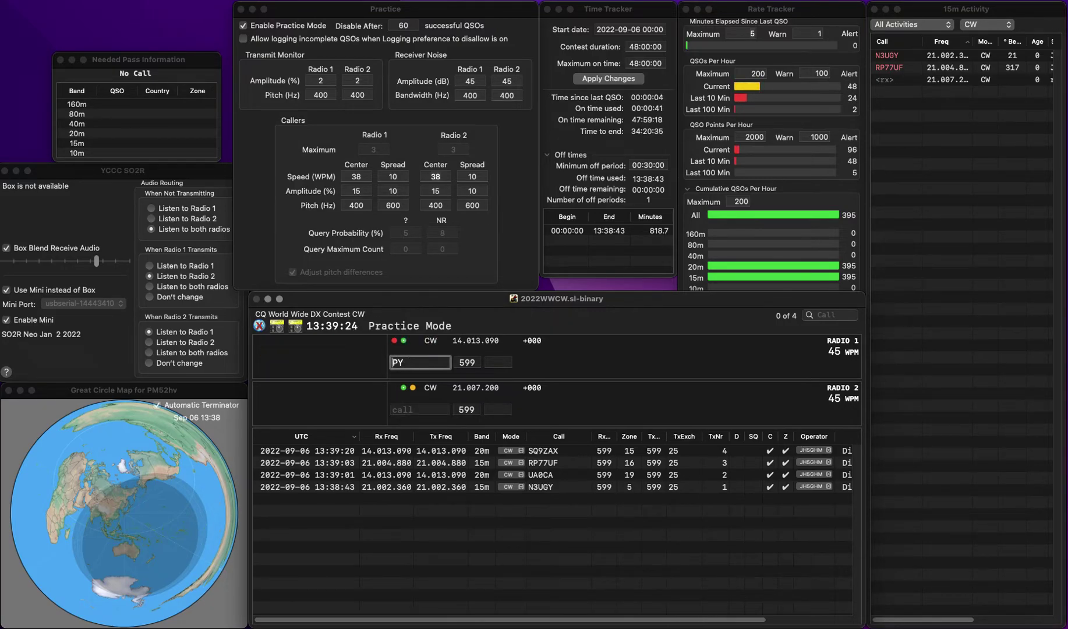
key("Return")
type("WA6")
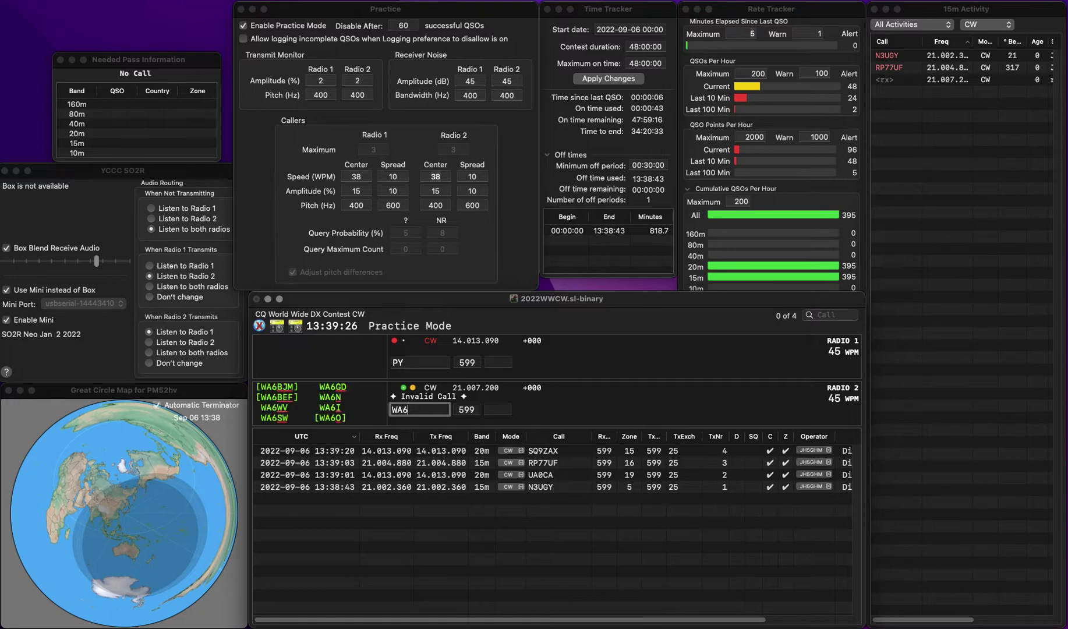
type("FGV")
key("Return")
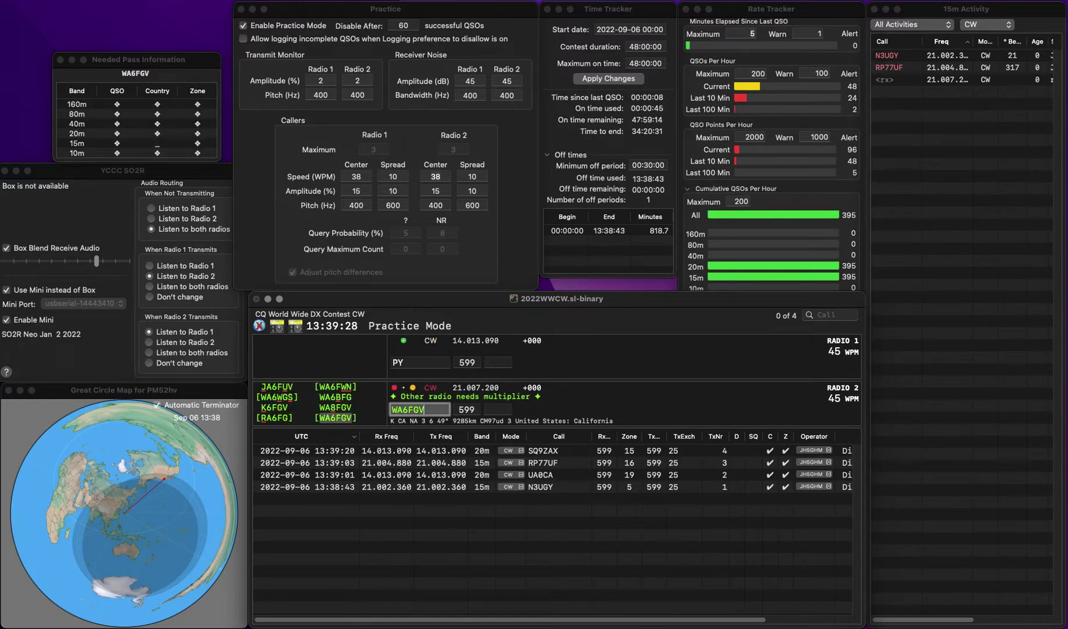
type("2KO")
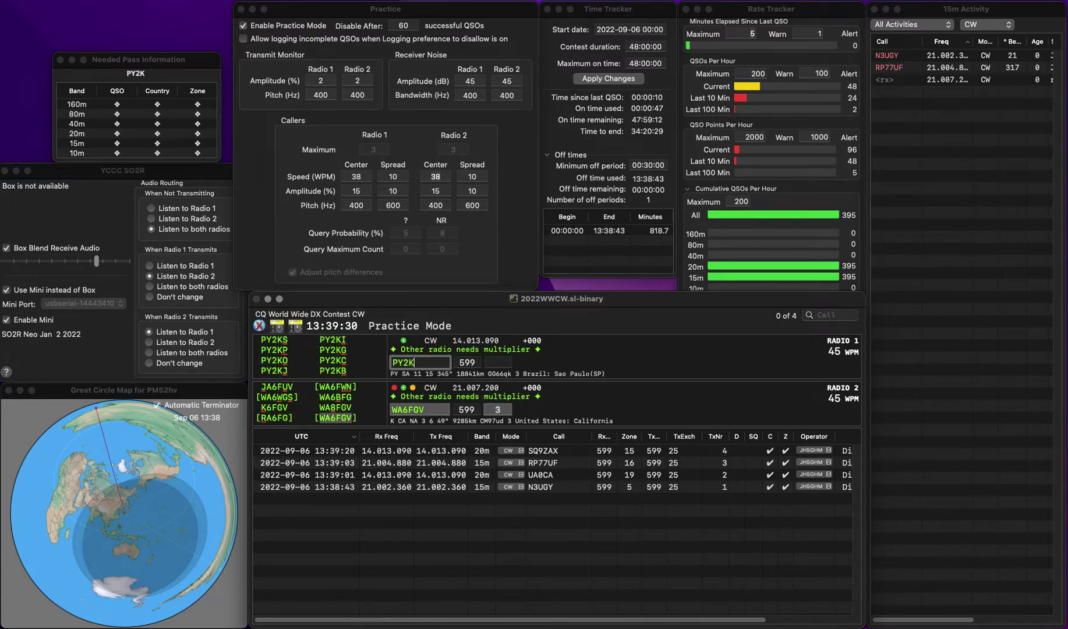
key("Return")
key("Tab")
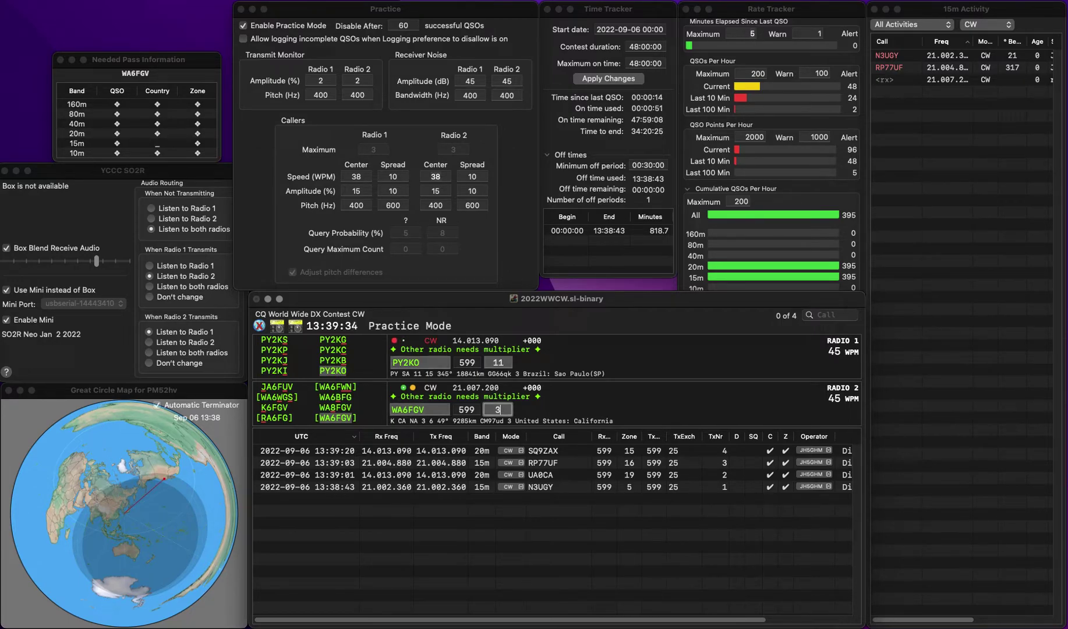
key("Return")
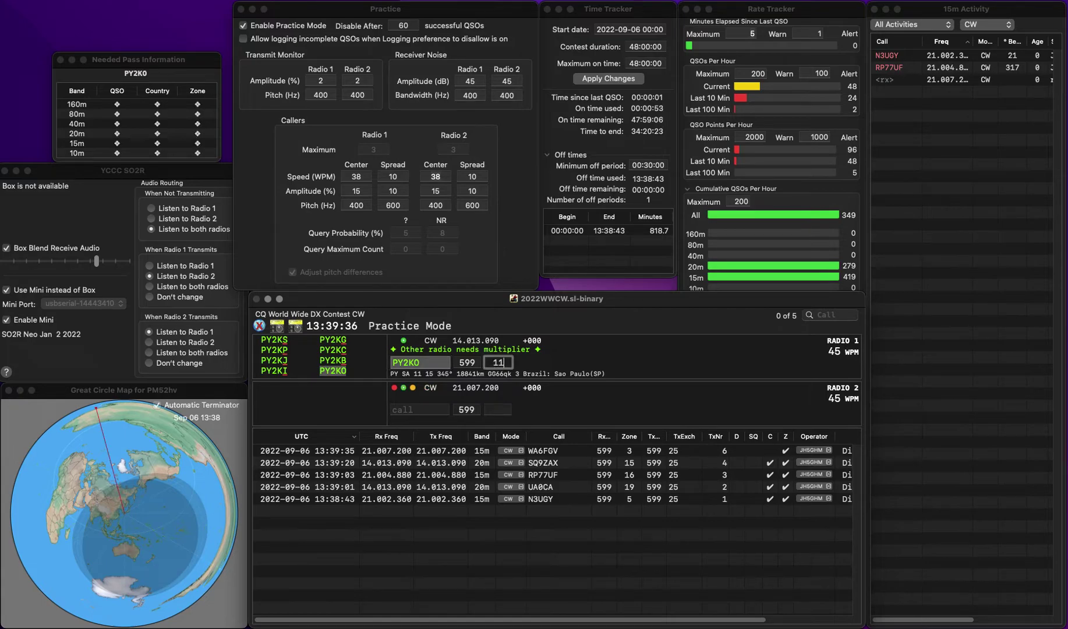
key("Return")
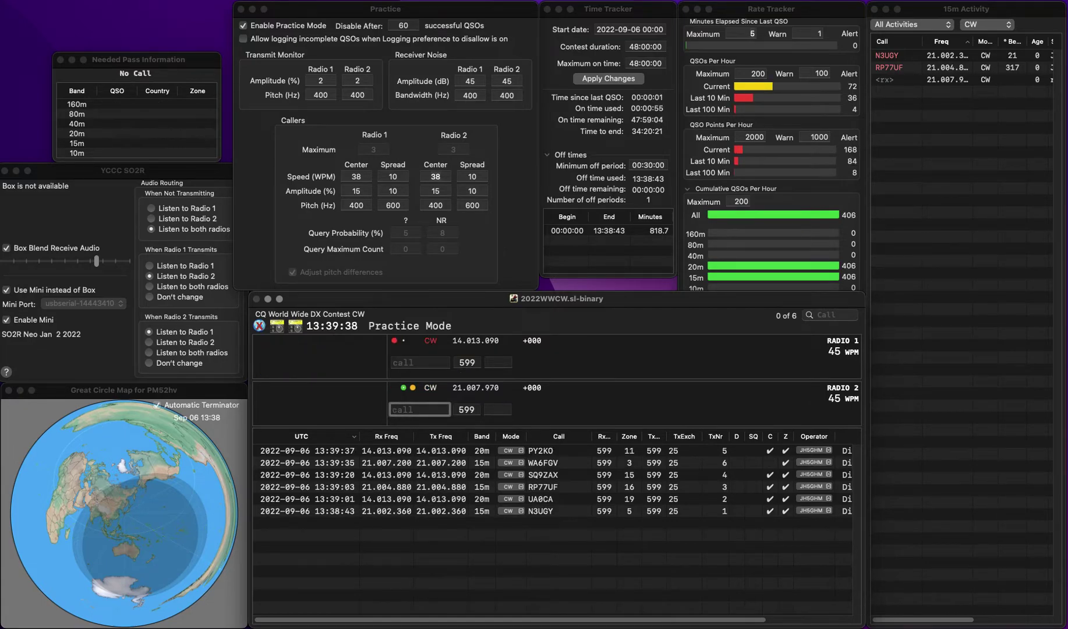
Step: Enter the partial call 7D on Radio 2, and enter VK2XZ on Radio 1 and send its exchange
type("7D")
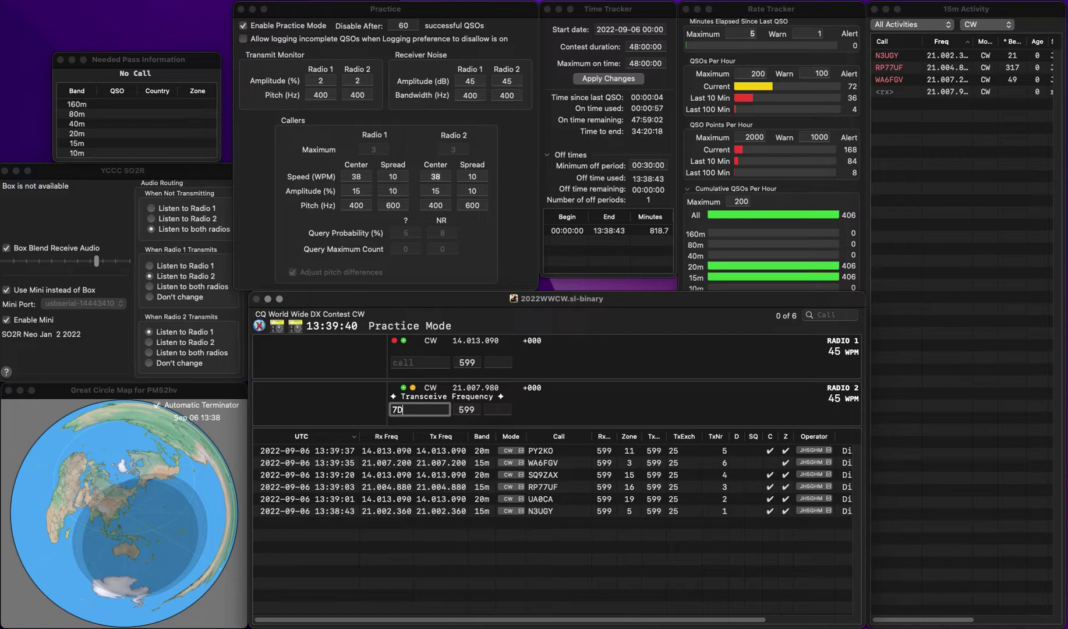
key("Up")
type("VK2X")
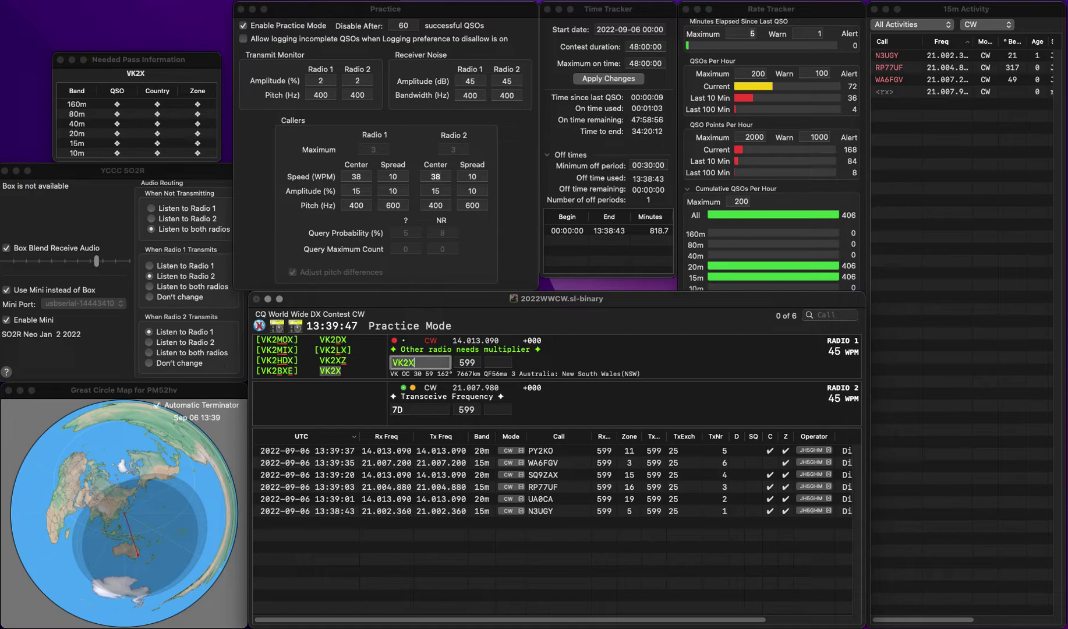
type("Z")
key("Return")
key("Up")
key("space")
key("Return")
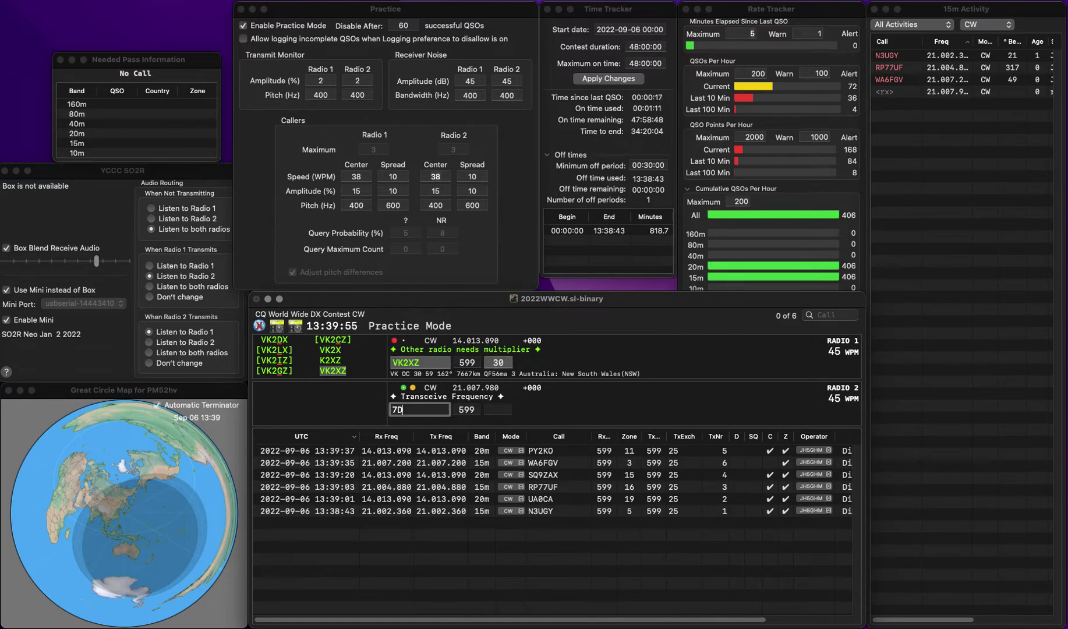
Step: Change the partial call on Radio 2 to 7QDC and log VK2XZ on Radio 1 with zone 30
key("BackSpace")
type("QDC")
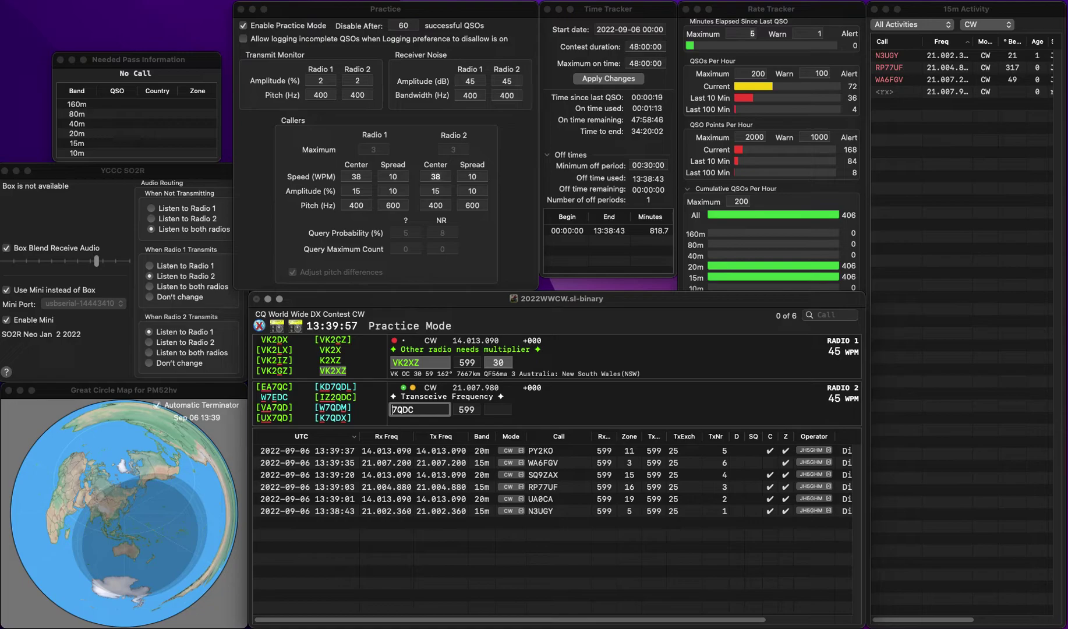
left_click(498, 362)
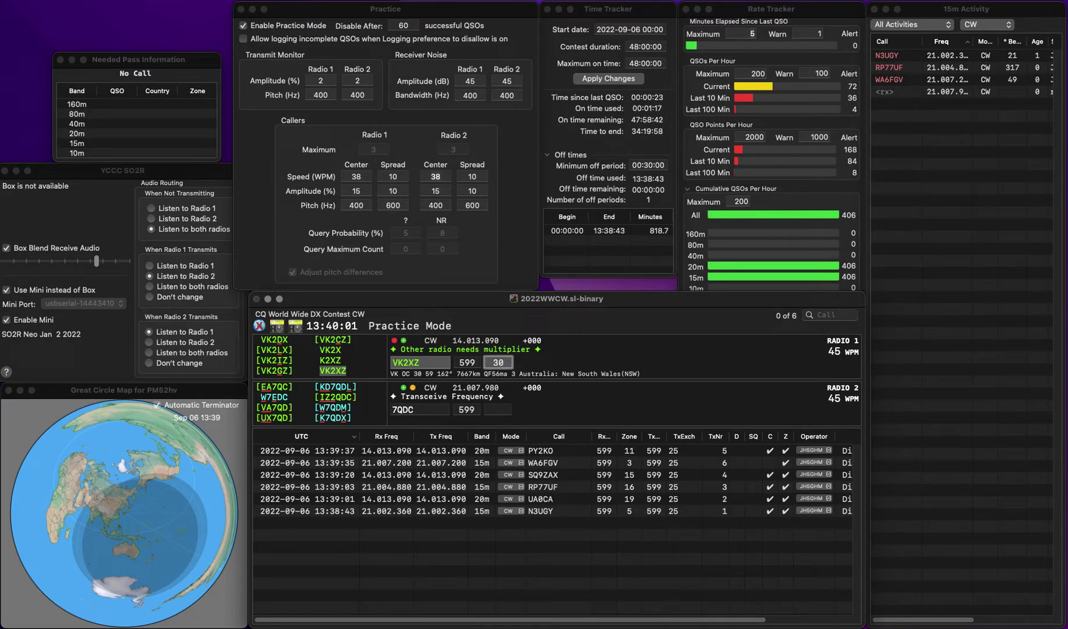
key("Return")
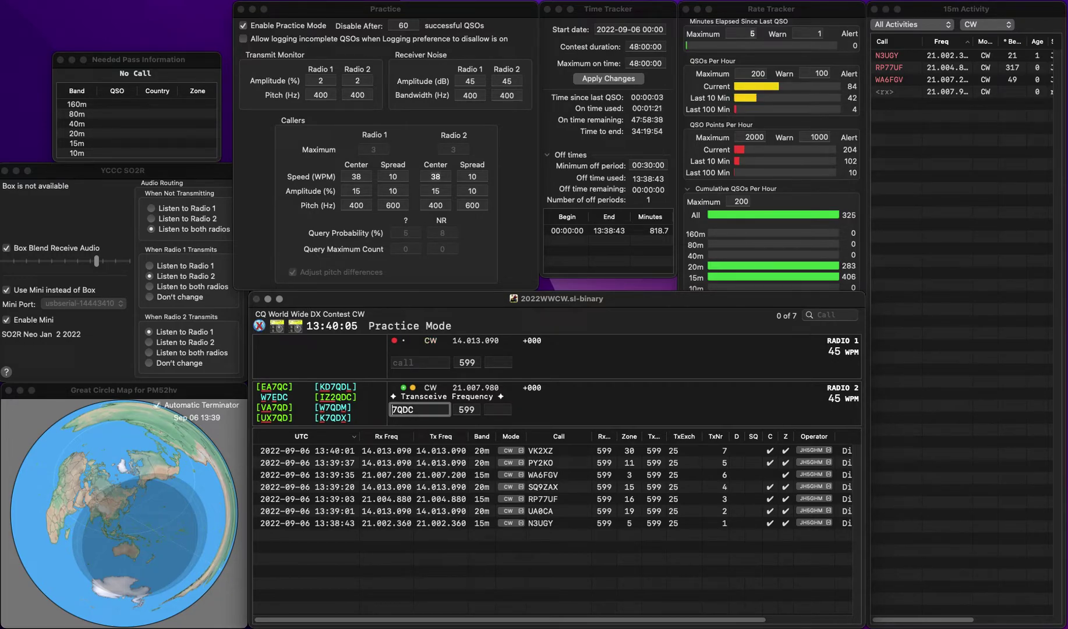
key("Up")
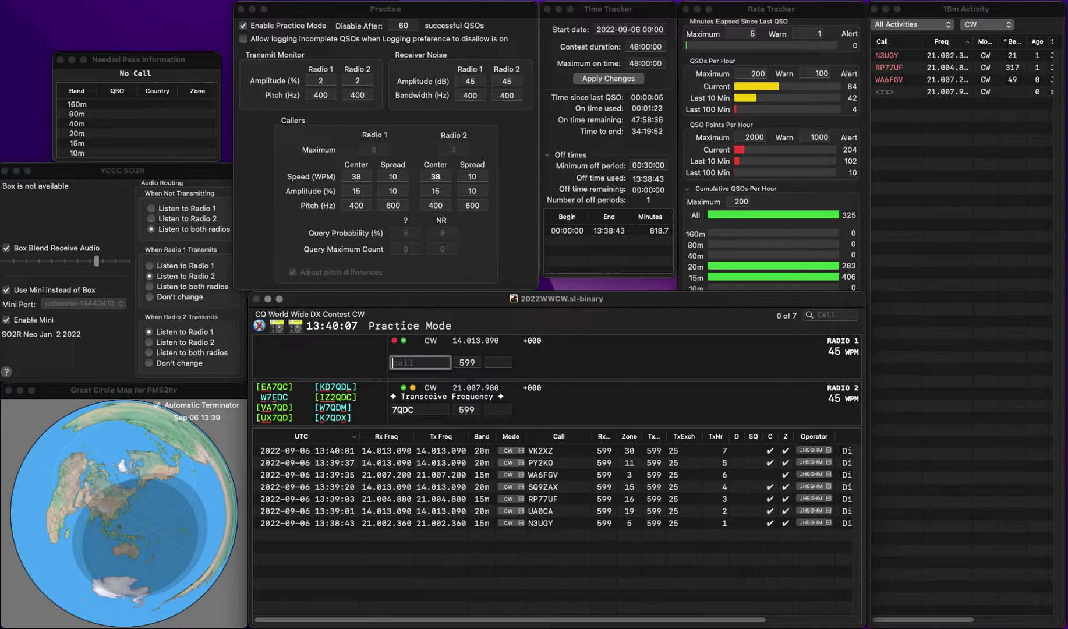
type("JH1")
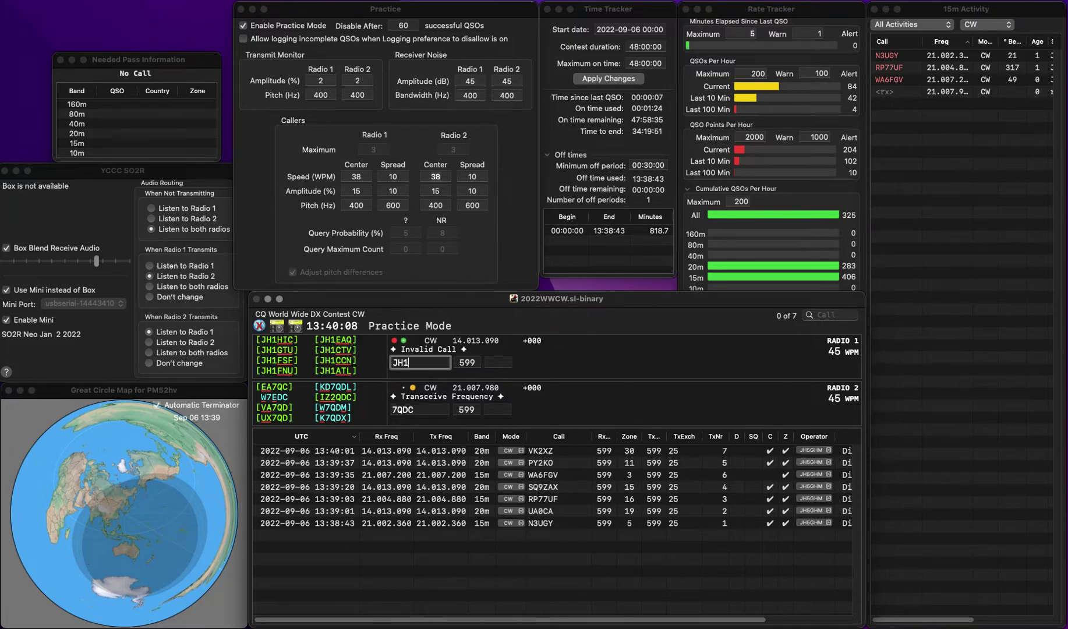
type("WCK")
key("Left")
key("Left")
key("Left")
key("Left")
key("BackSpace")
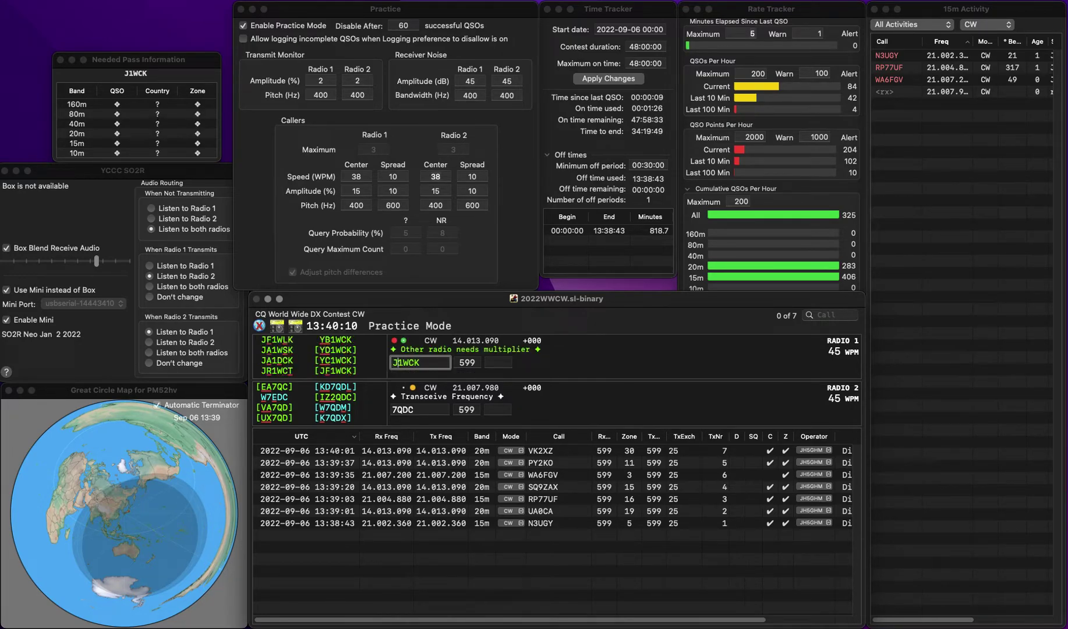
type("F")
key("Return")
key("Down")
key("Delete")
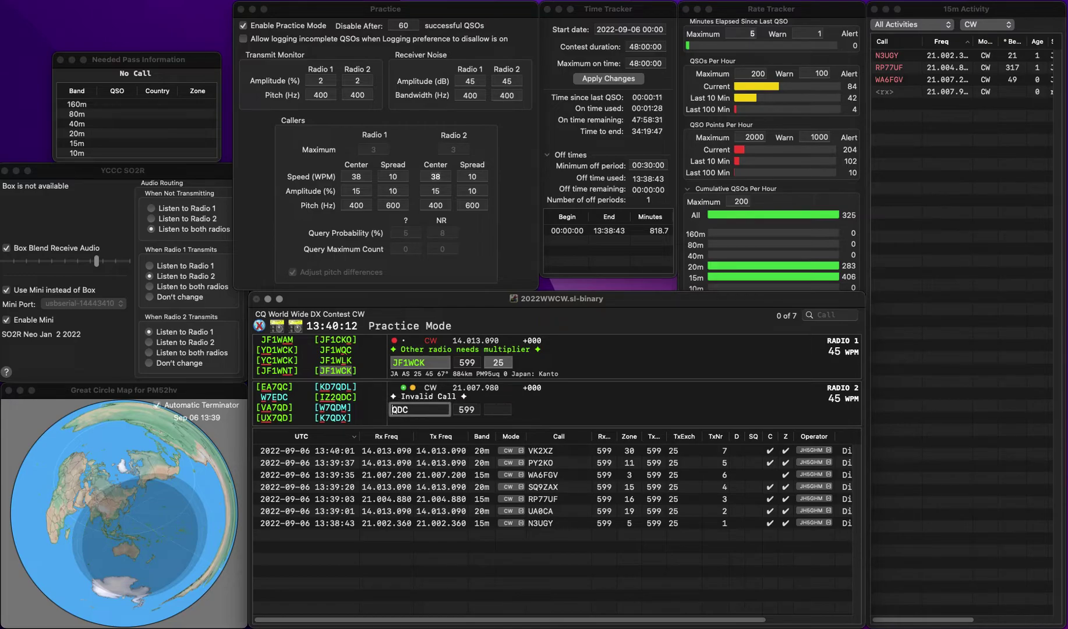
key("Up")
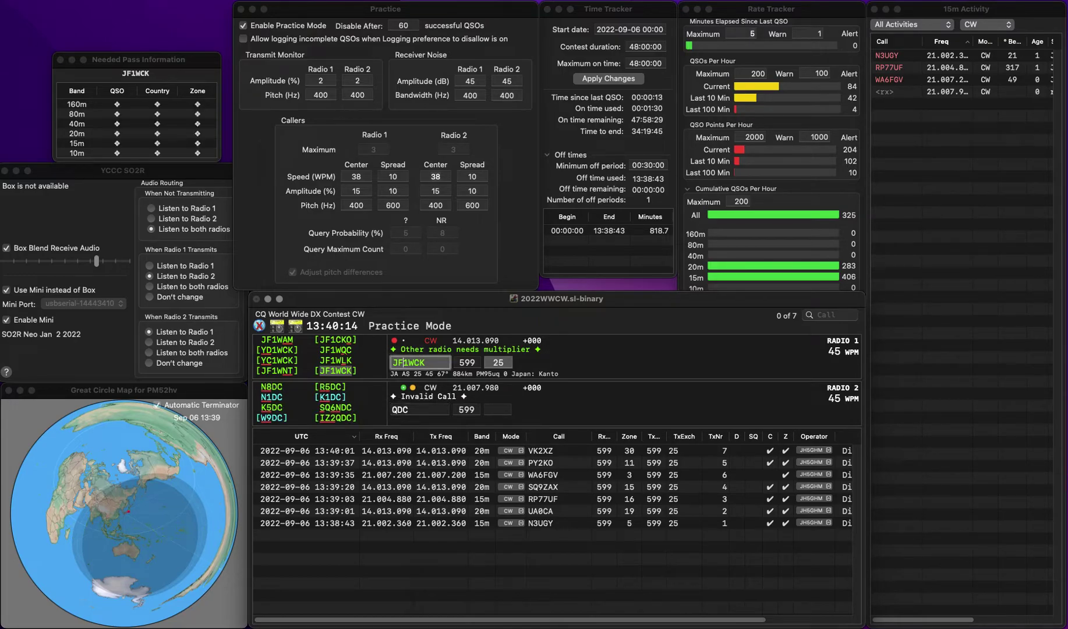
key("space")
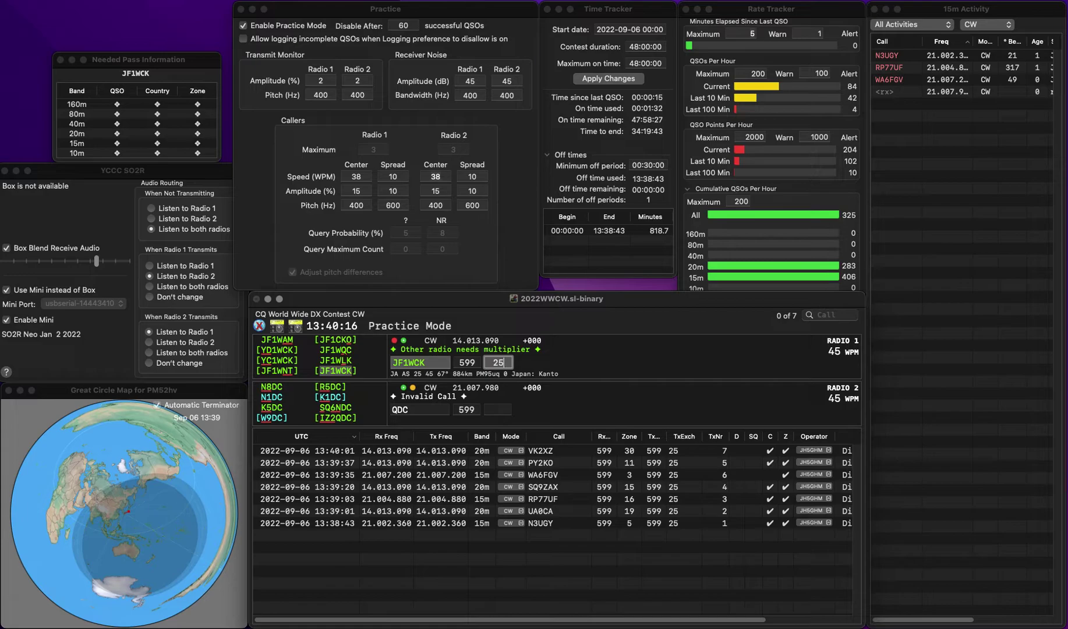
key("Return")
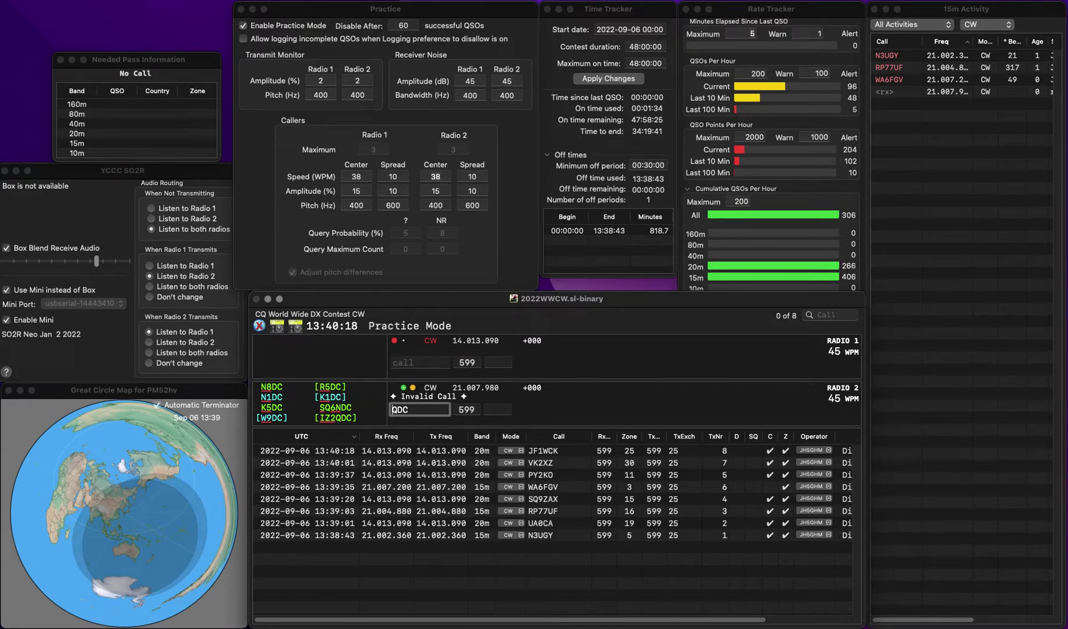
type("IZ2")
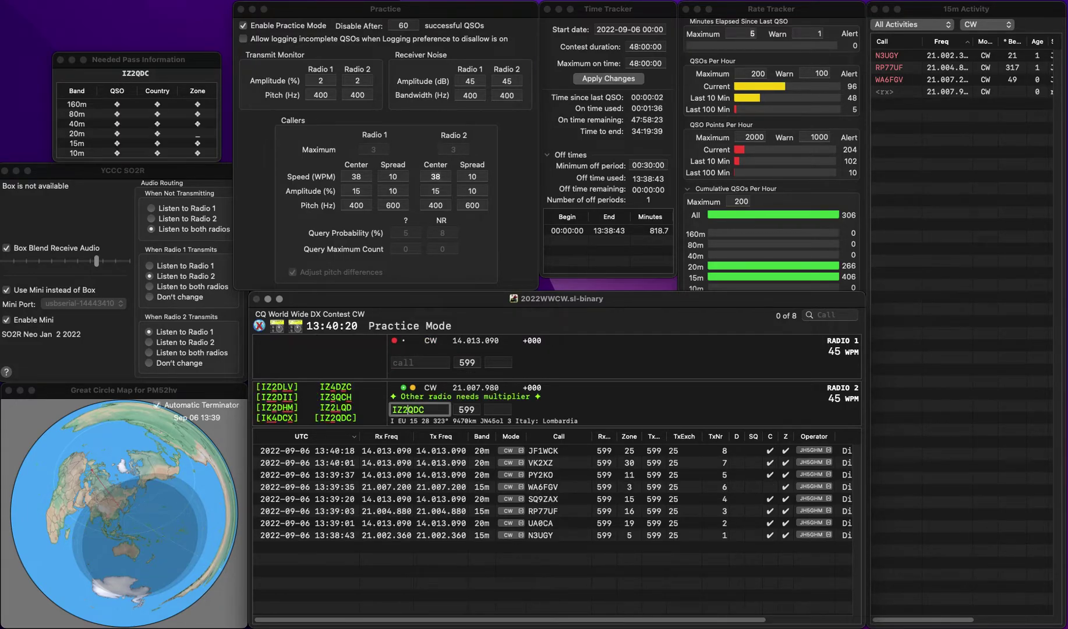
key("Return")
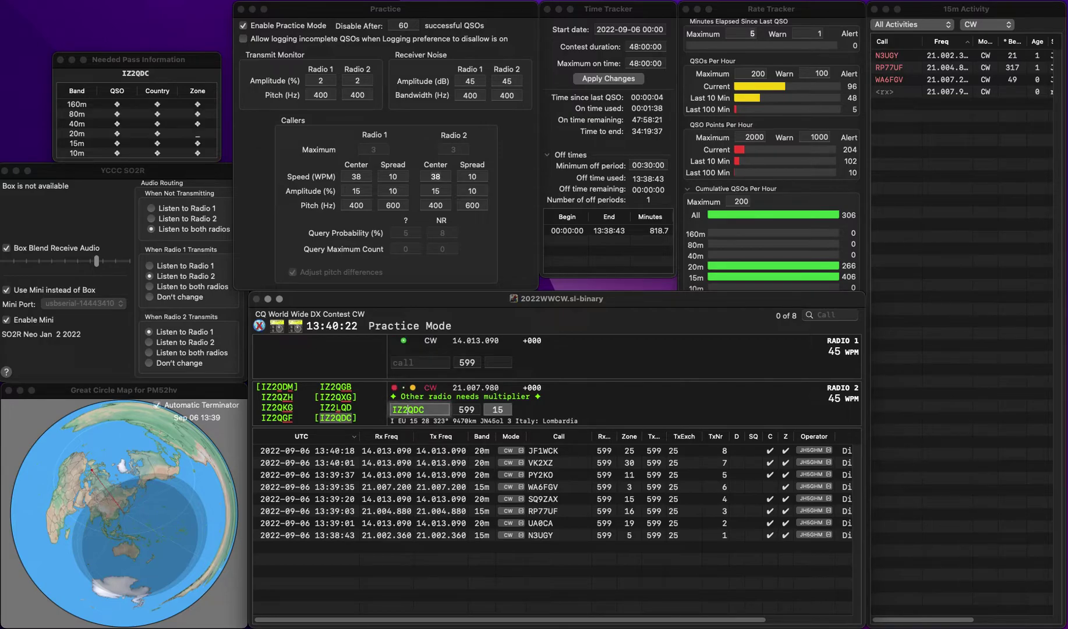
type("KB")
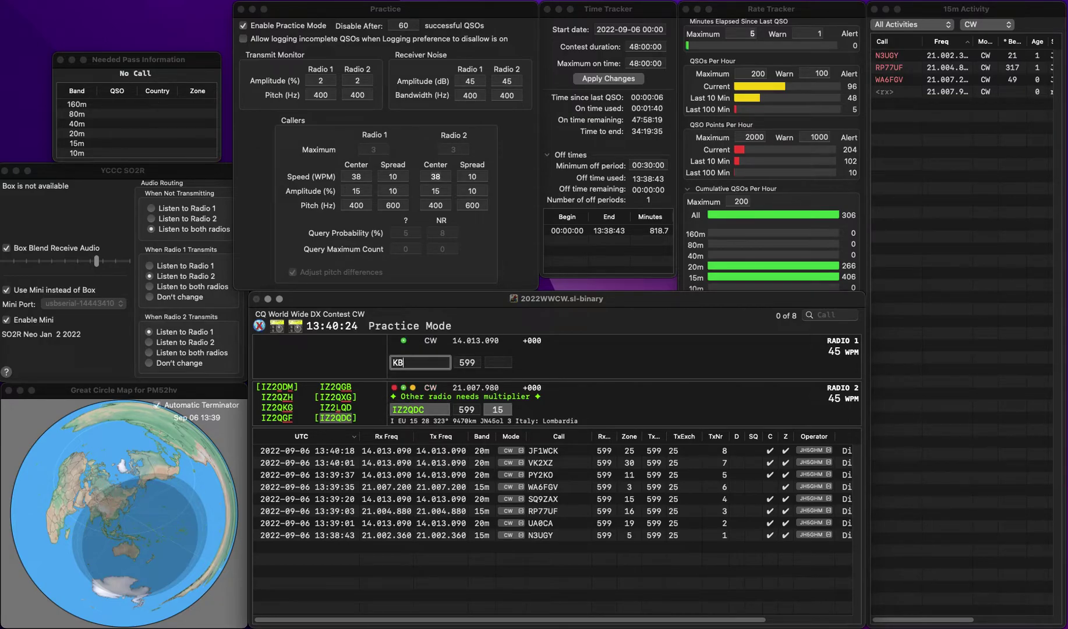
type("0")
key("BackSpace")
key("Return")
left_click(407, 409)
key("Return")
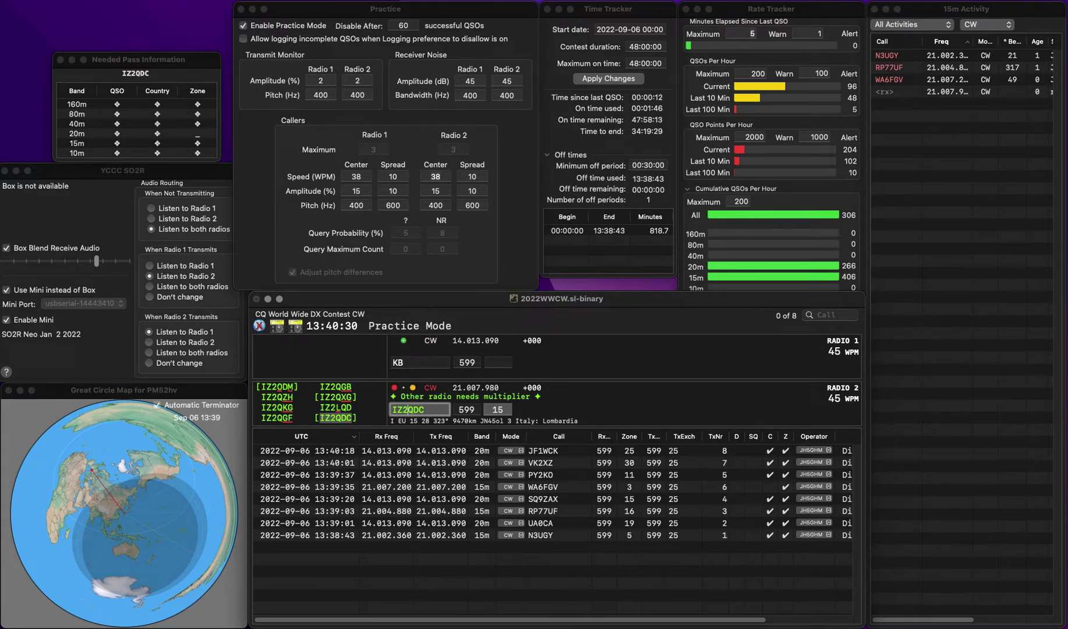
left_click(403, 362)
type("8")
key("Return")
left_click(407, 409)
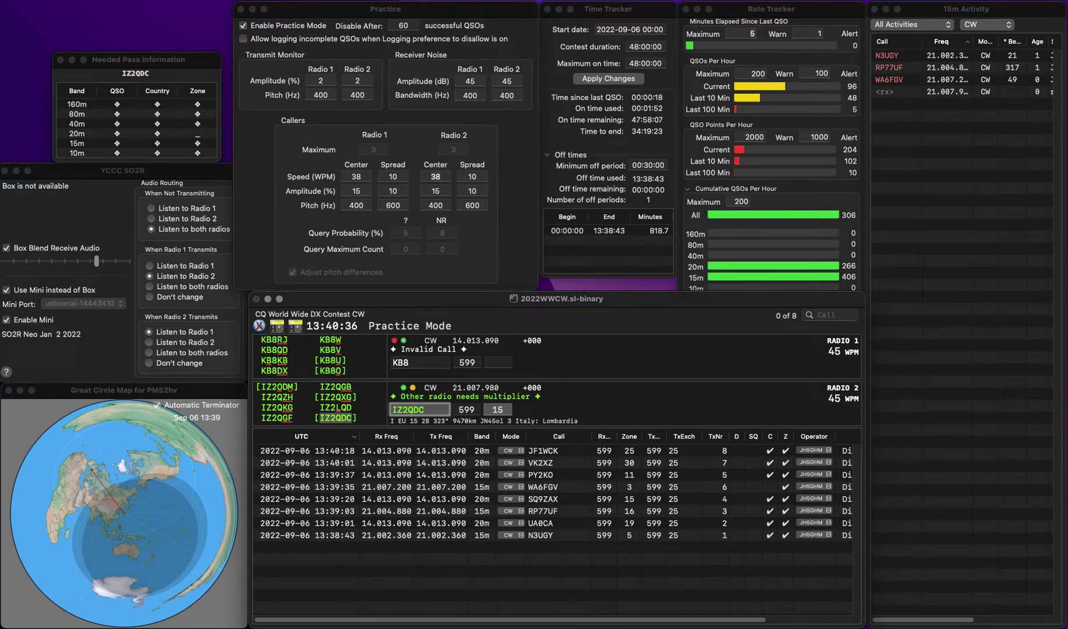
left_click(410, 362)
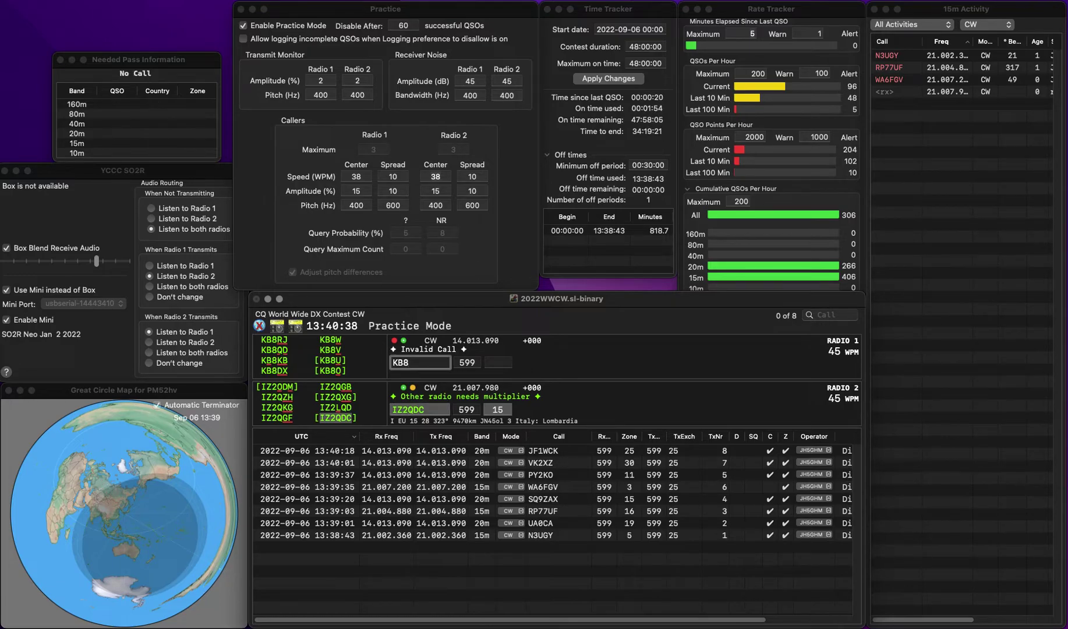
left_click(424, 410)
left_click(409, 362)
left_click(420, 409)
key("Return")
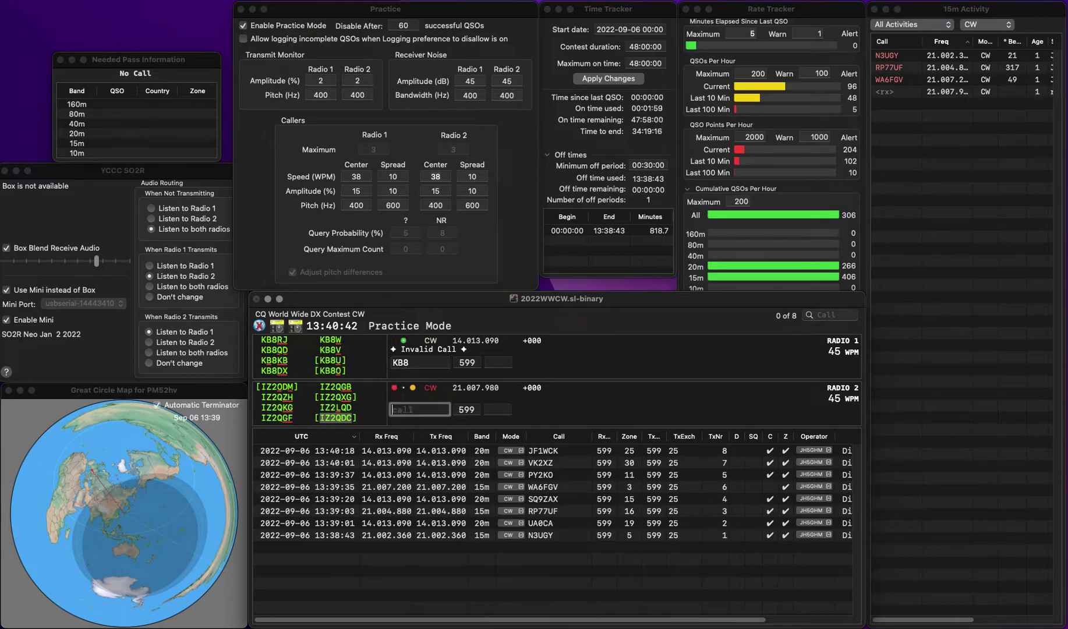
left_click(420, 362)
type("HB")
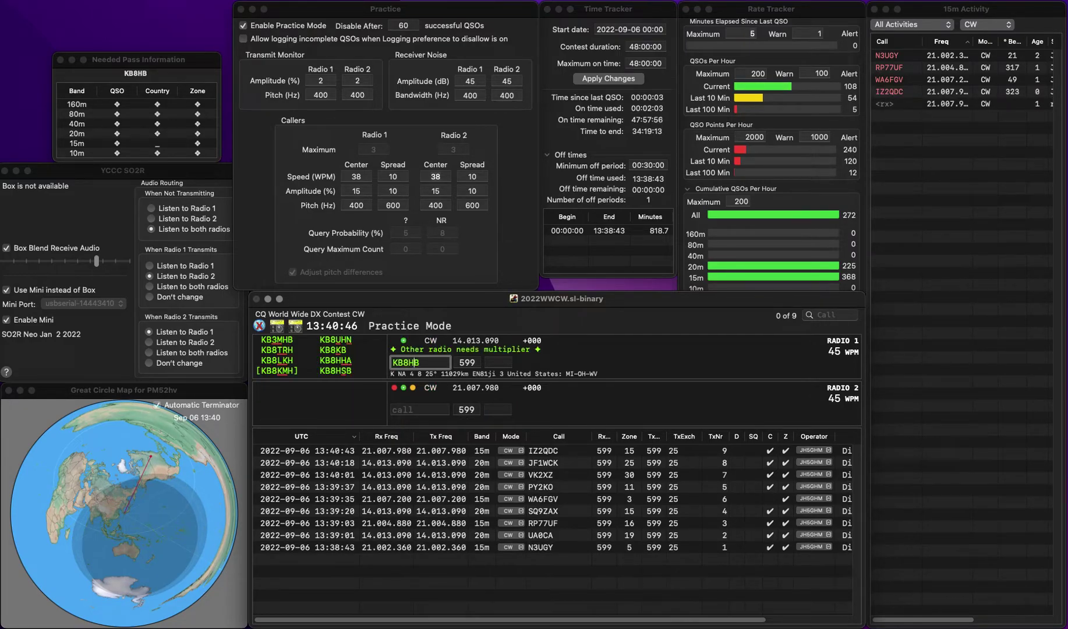
type("S")
key("Return")
key("grave")
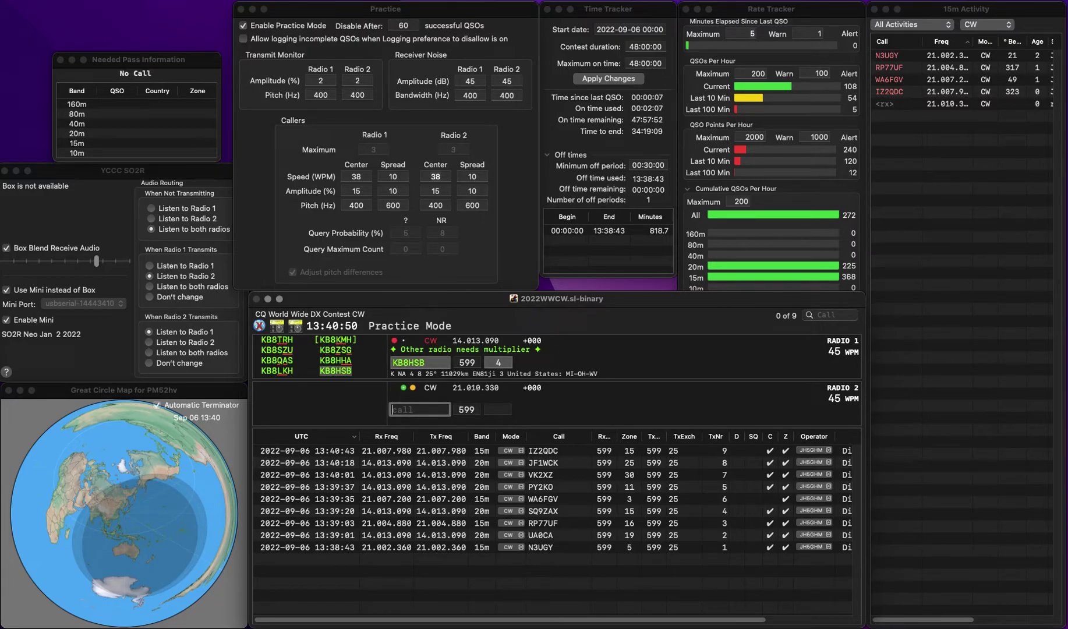
key("Return")
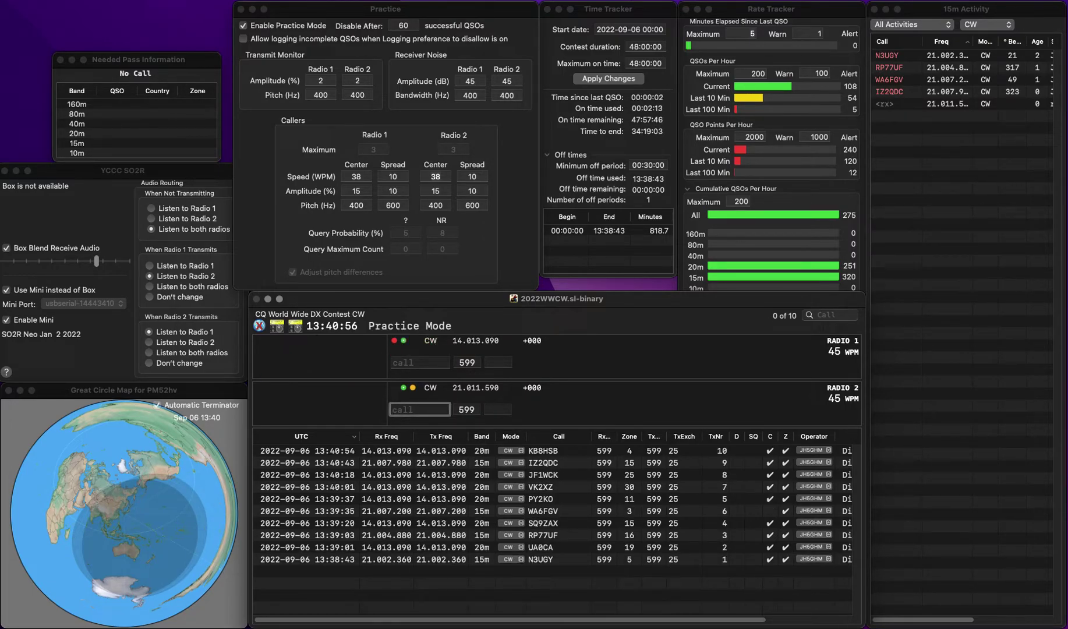
Step: Enter the partial call K1 on Radio 1, and work 9A3K on Radio 2, logging it with zone 15
type("9A3K")
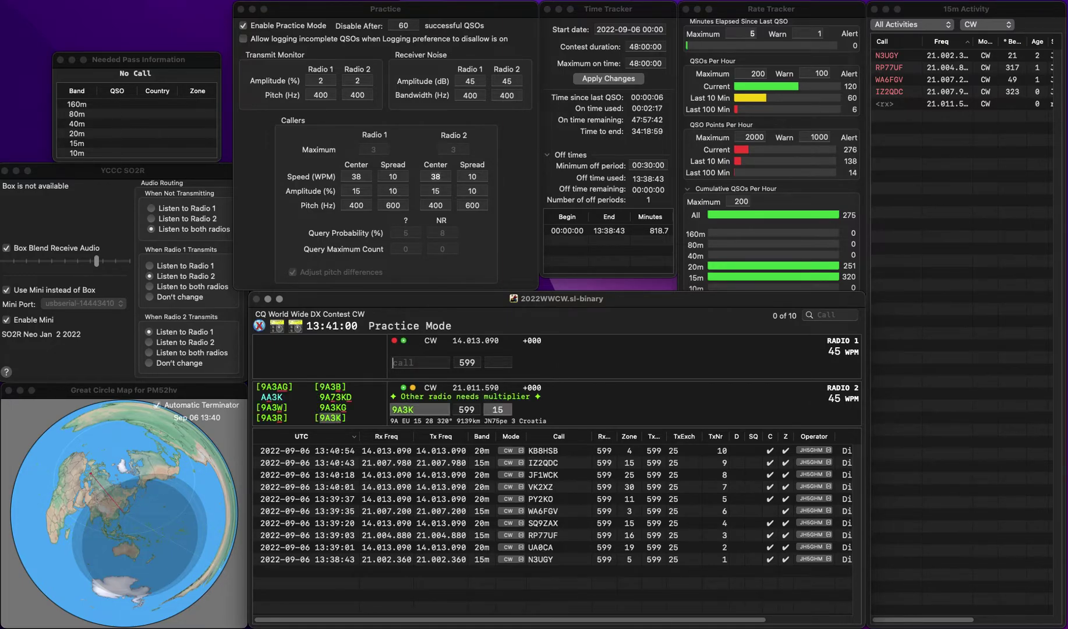
key("Return")
type("K1")
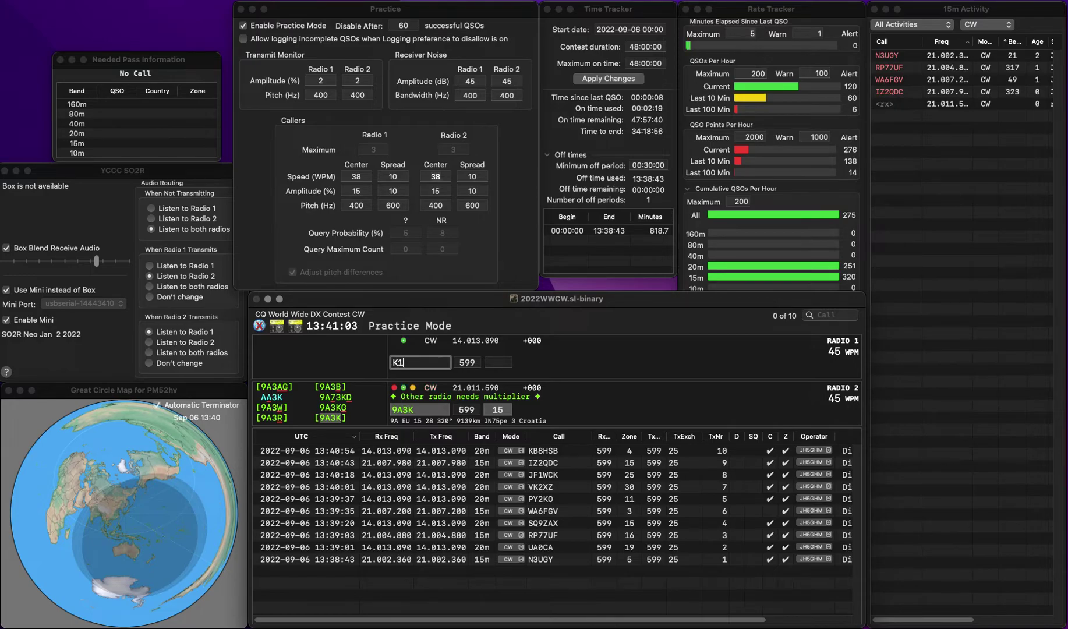
key("Return")
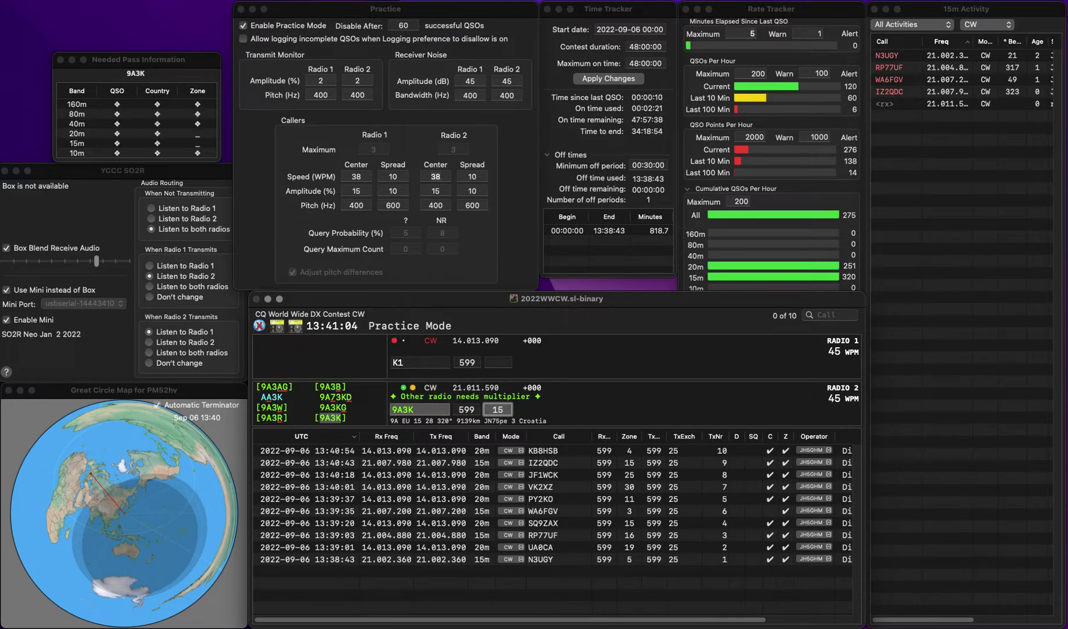
key("Return")
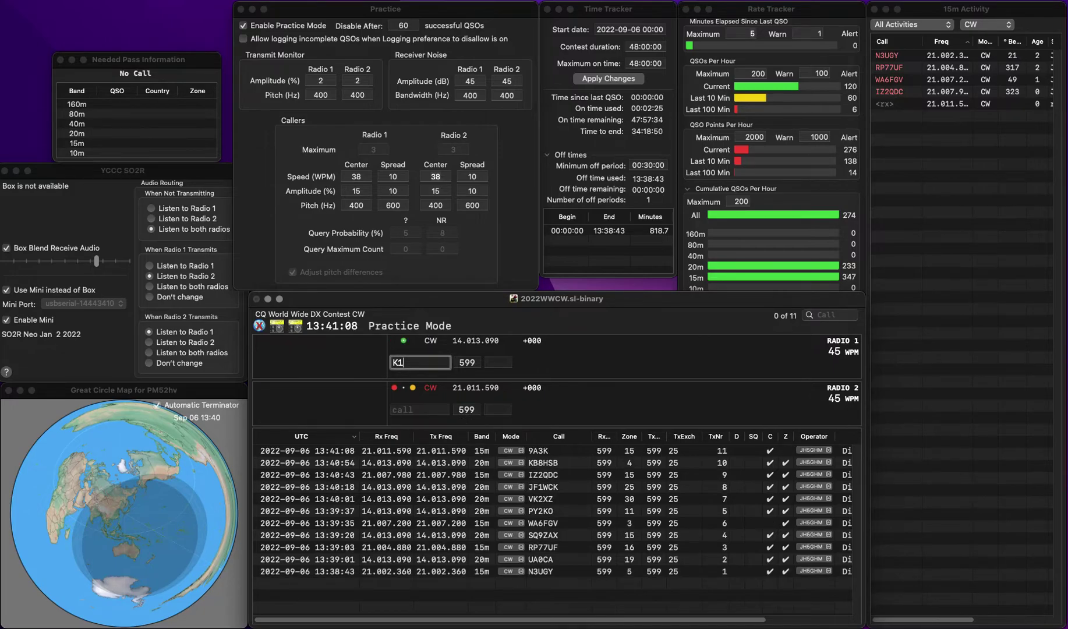
Step: Extend the Radio 1 call sign to K11F and send its exchange, and correct the call sign to KJ8F
type("1F")
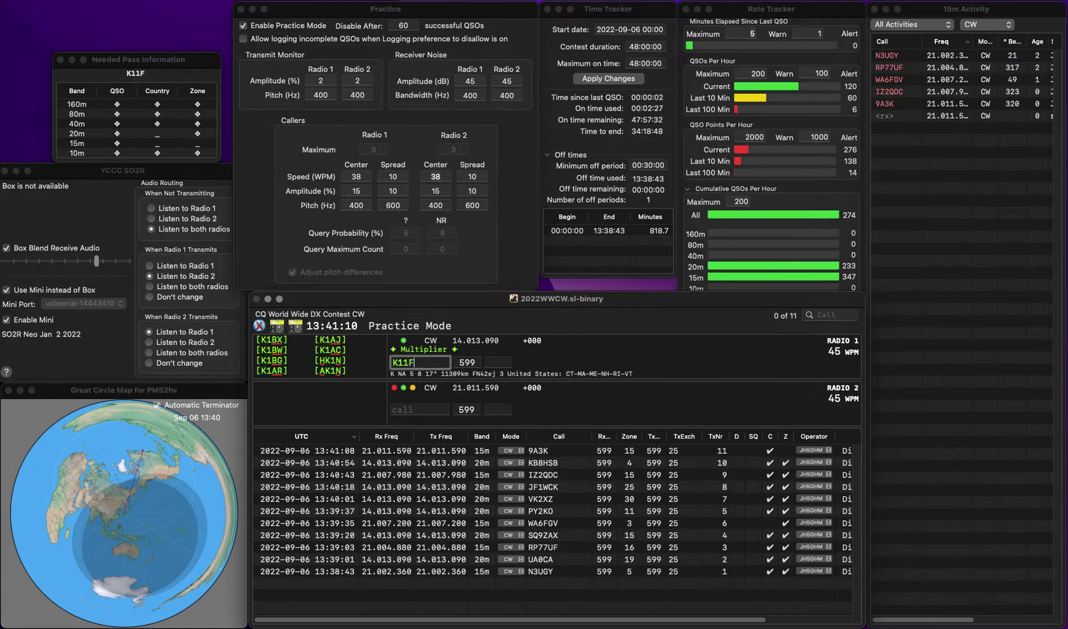
key("Return")
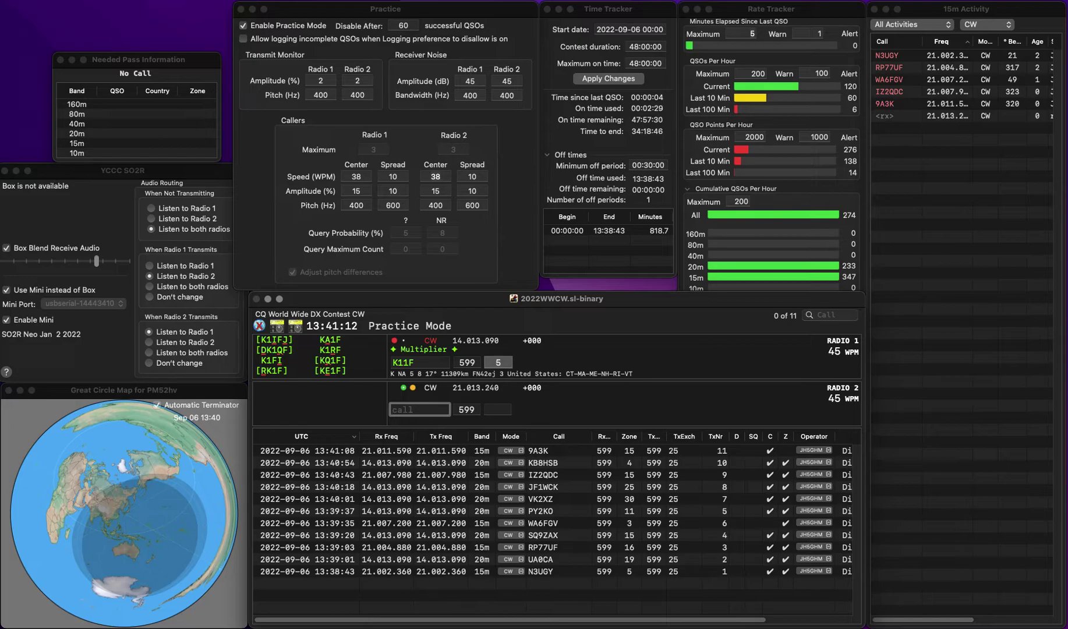
key("Up")
key("Left")
key("Left")
key("BackSpace")
type("J")
key("Delete")
type("8")
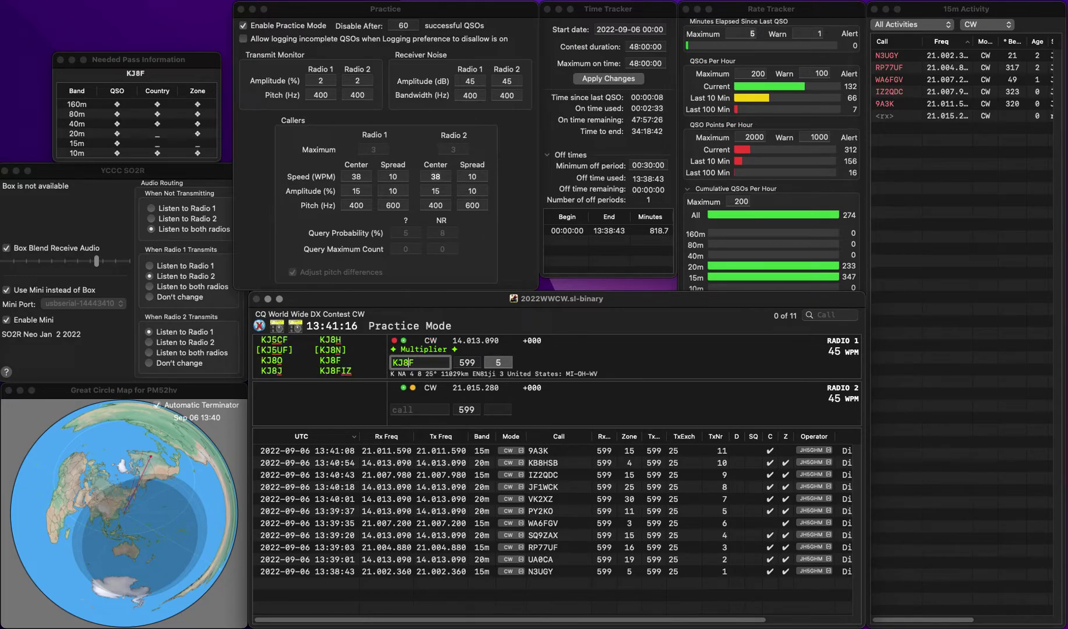
key("Tab")
type("4")
key("Return")
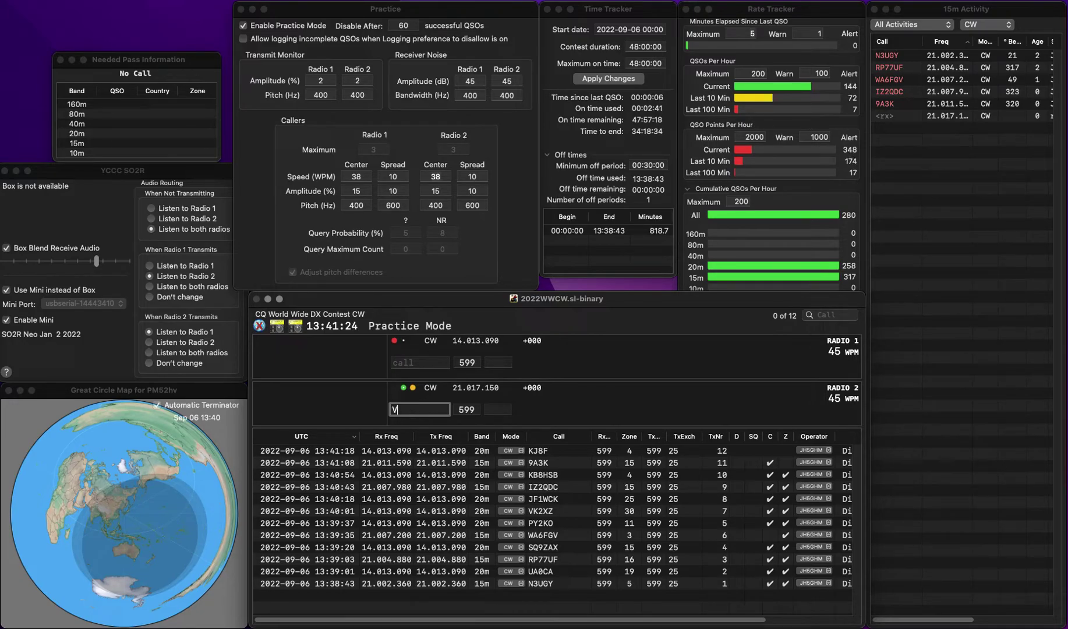
type("3HZ")
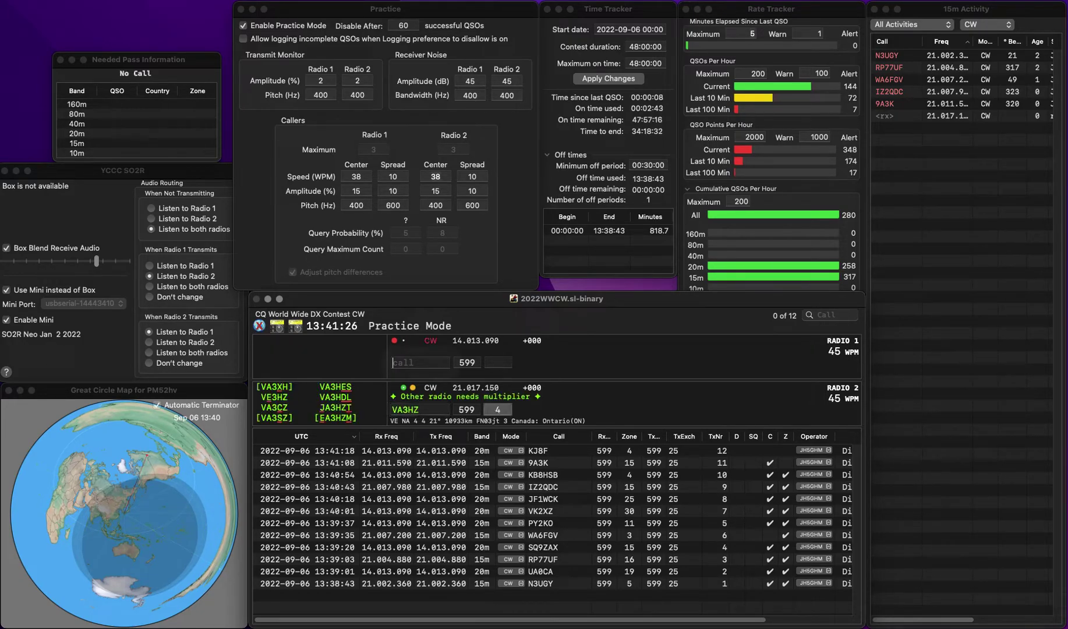
key("Return")
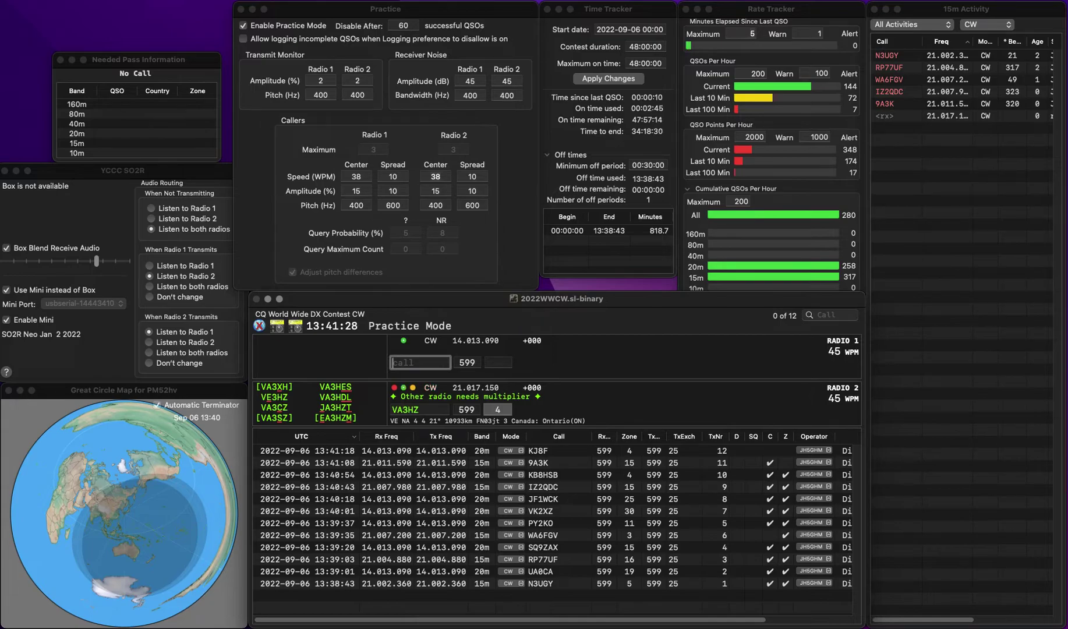
key("Down")
key("Left")
key("BackSpace")
type("S")
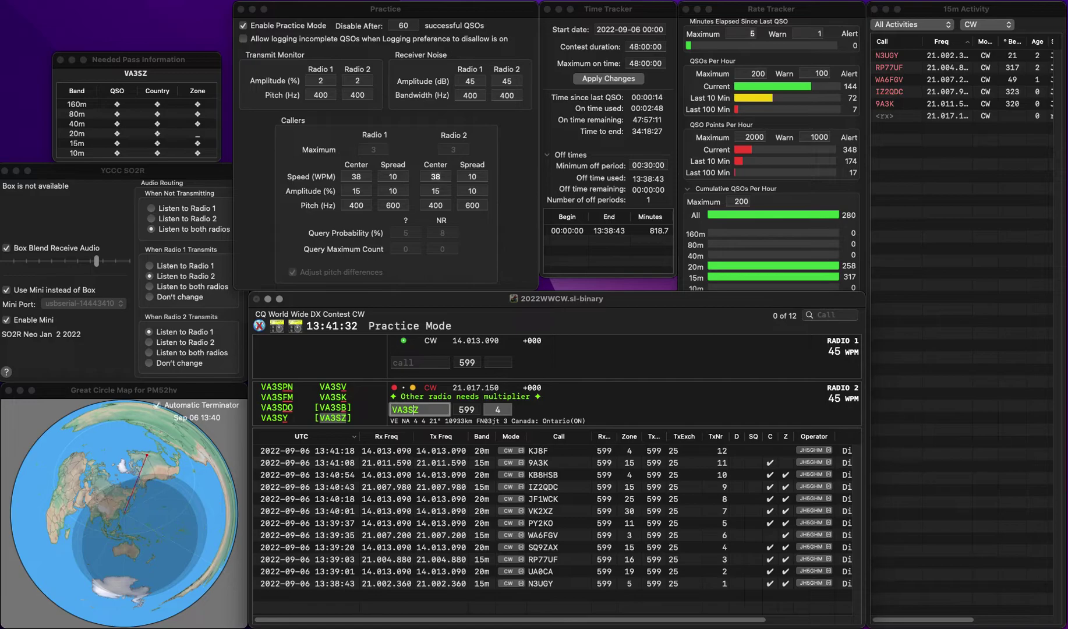
key("Up")
key("Down")
key("Return")
key("Up")
type("X2DK")
key("Left")
key("Left")
key("Left")
key("Left")
type("C")
key("Return")
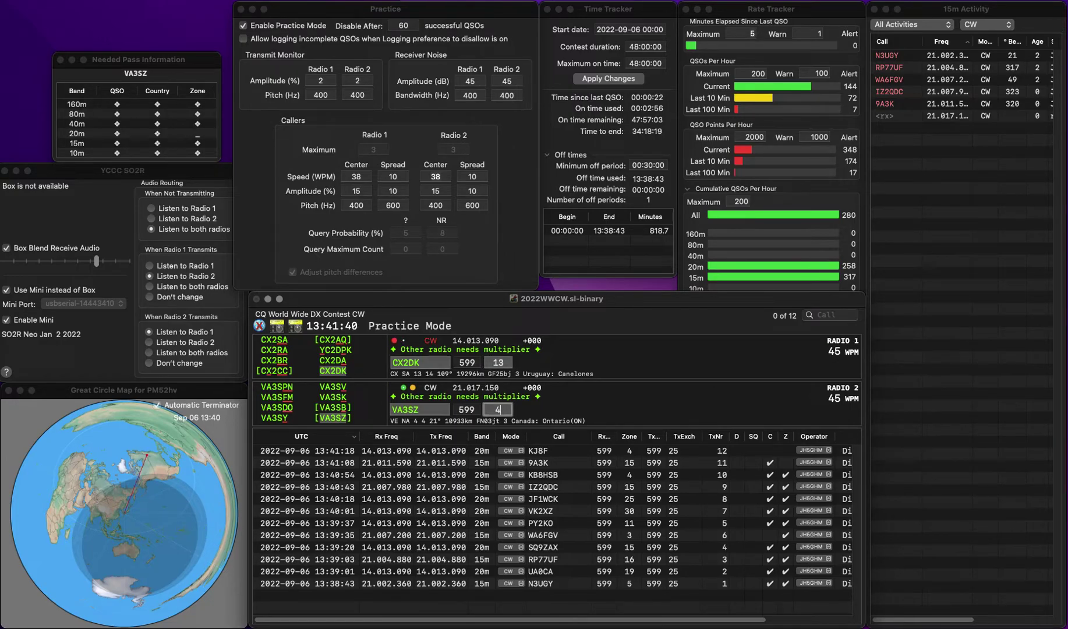
key("Return")
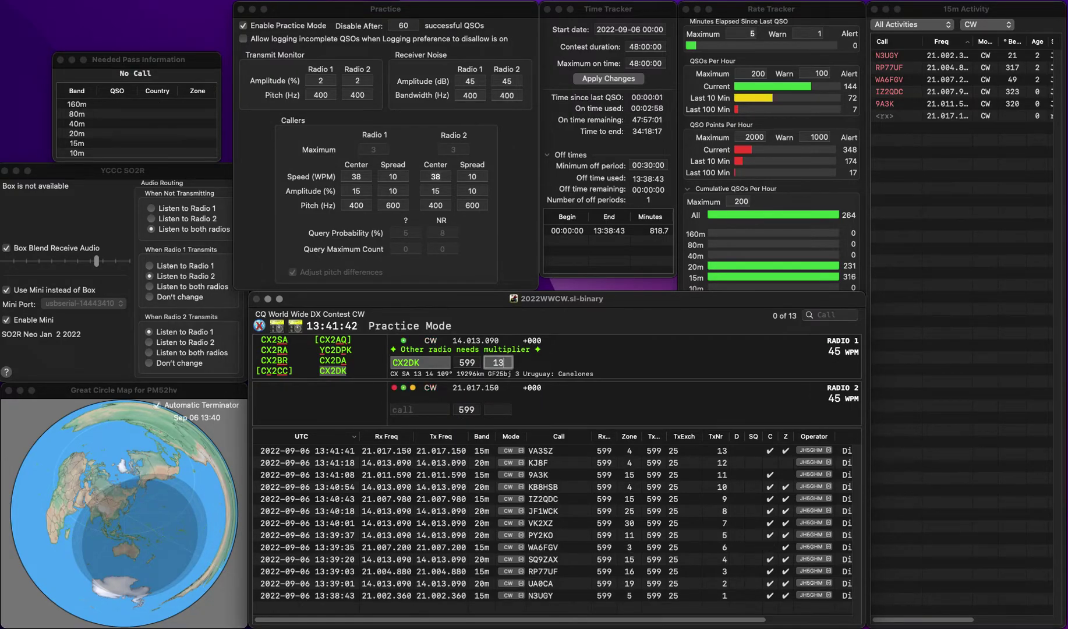
key("Return")
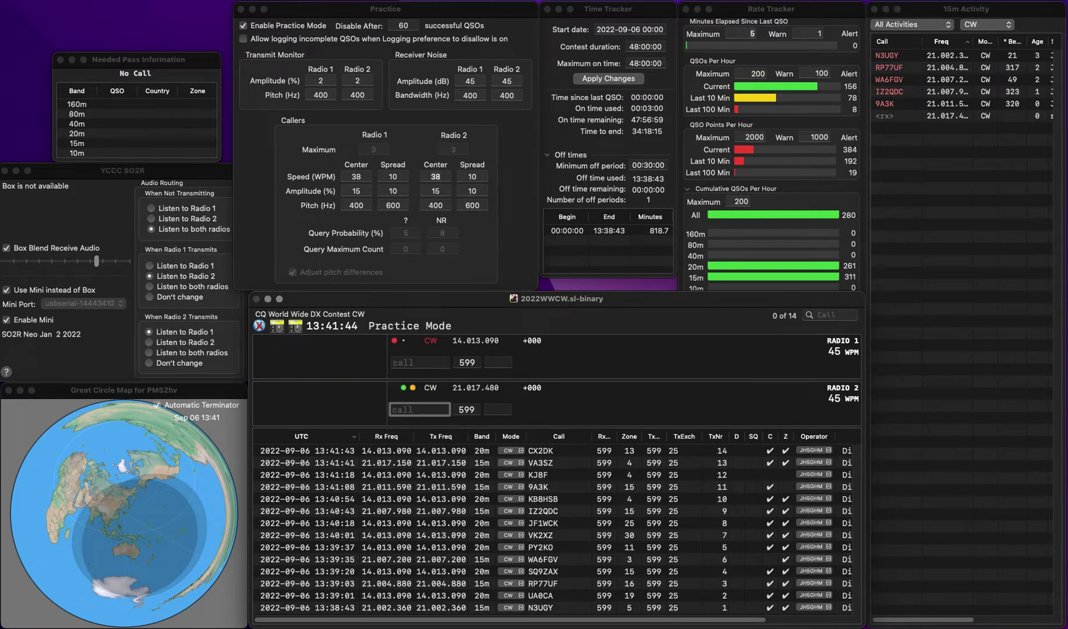
key("Up")
type("JG6SRL")
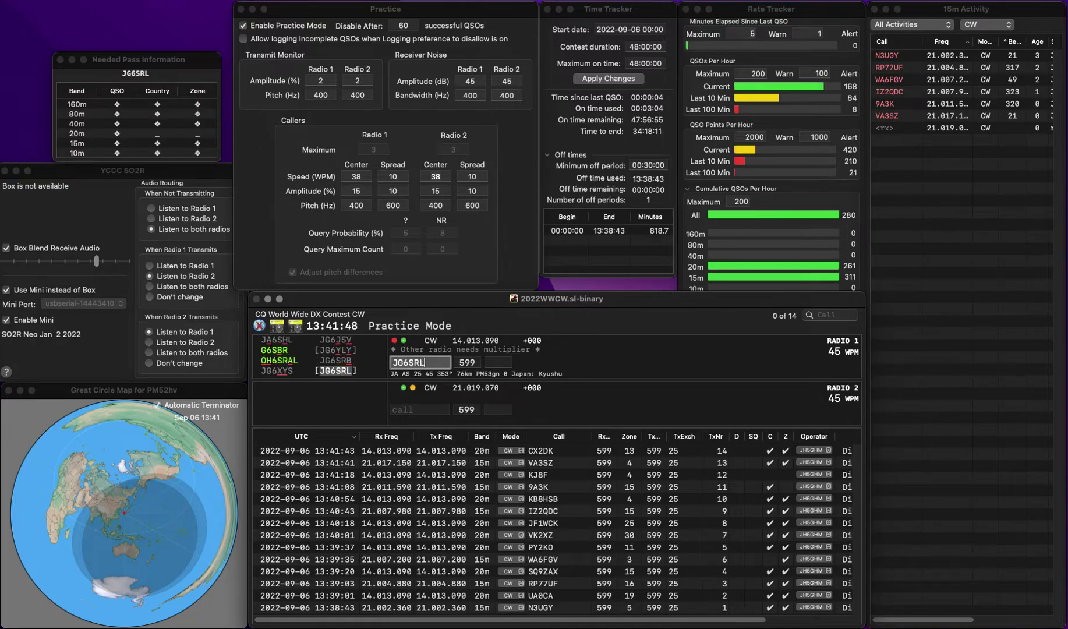
key("Return")
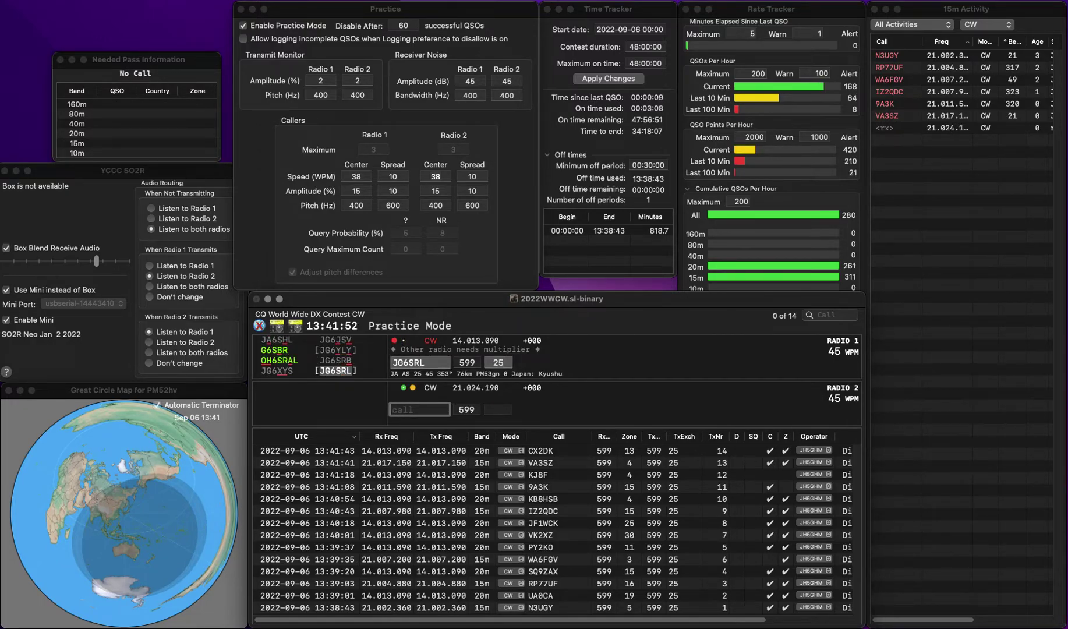
left_click(503, 362)
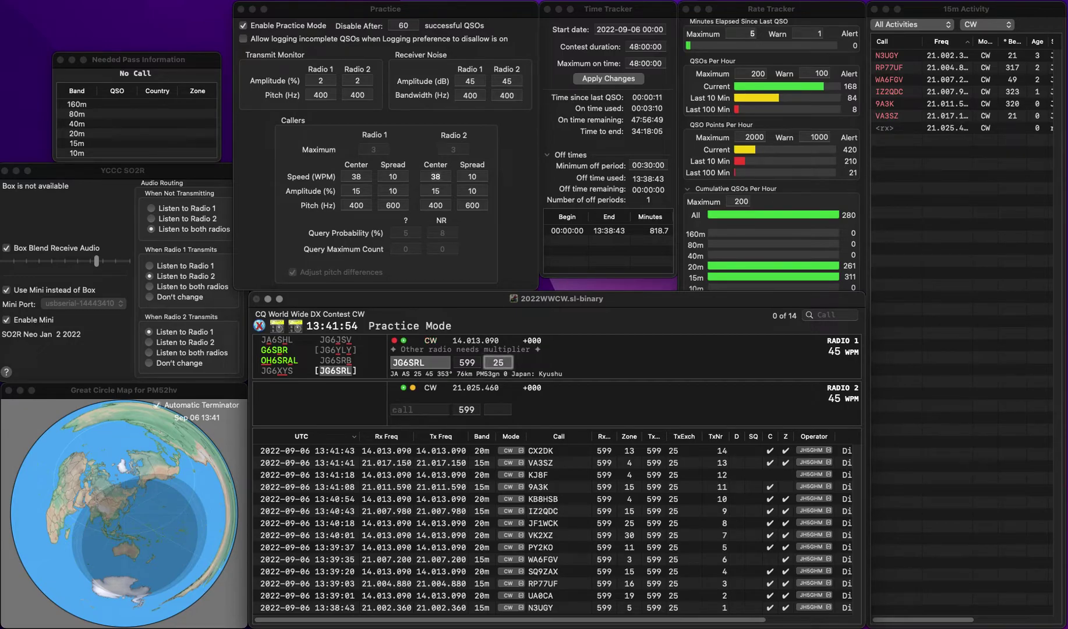
key("Return")
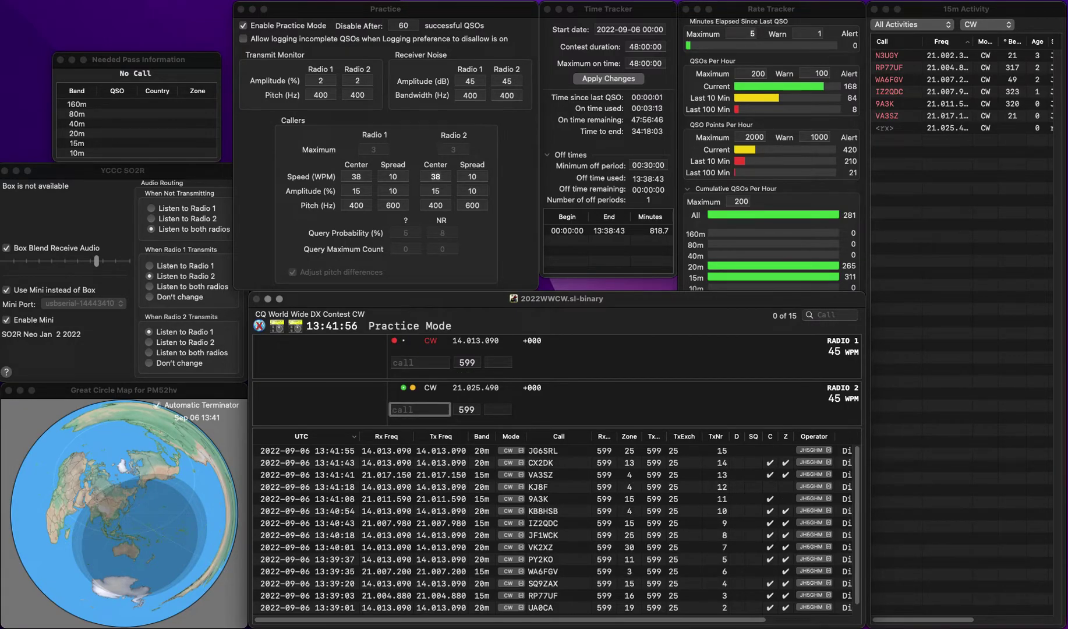
left_click(419, 362)
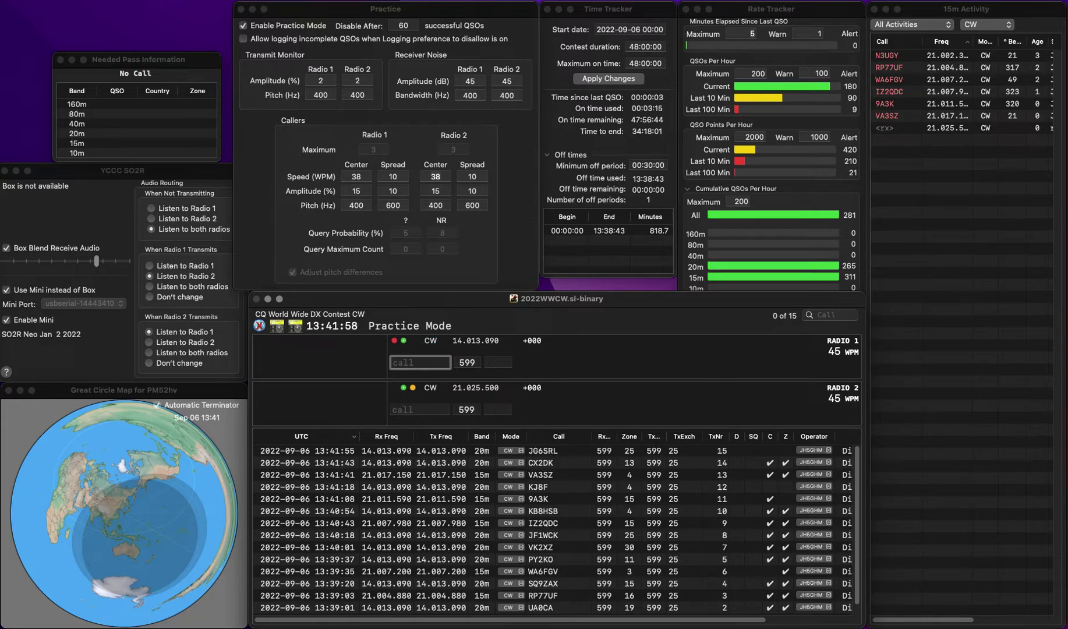
type("W4EAB")
key("Return")
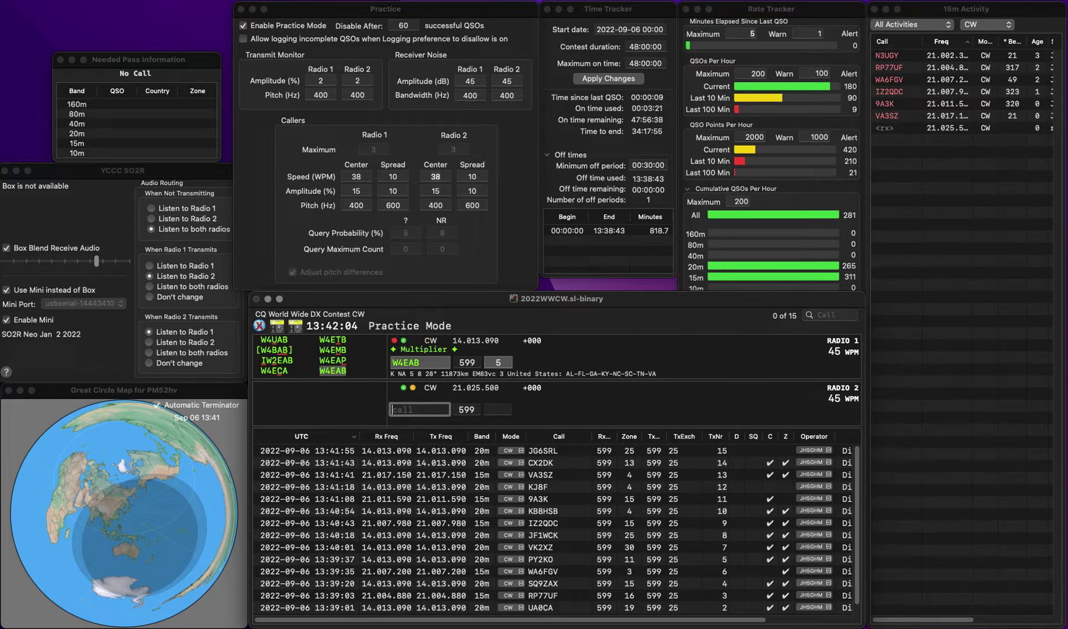
type("W4CTY")
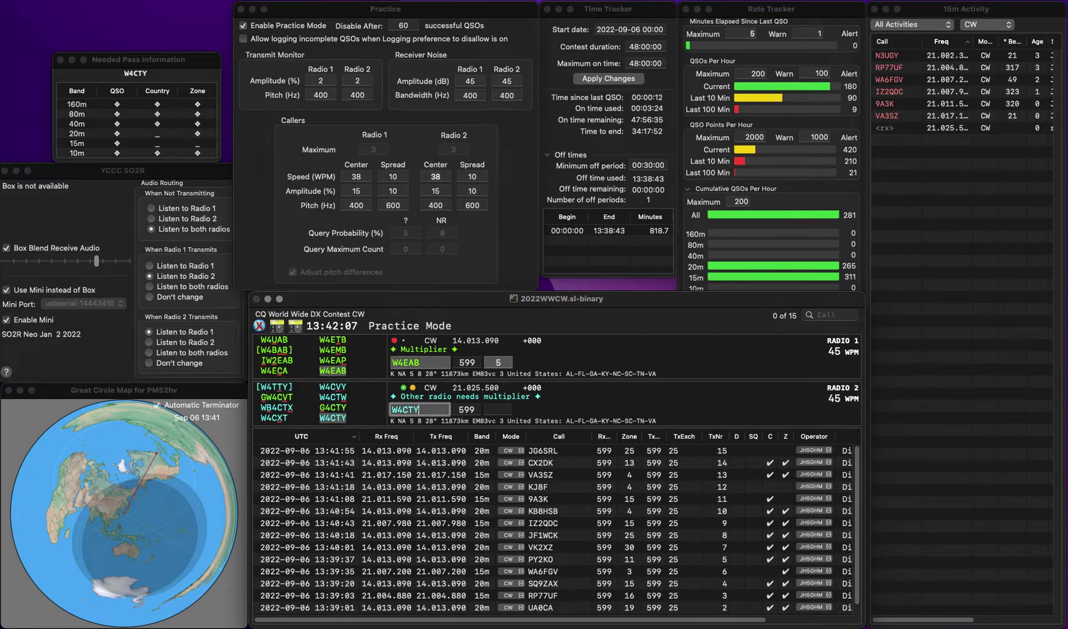
key("Up")
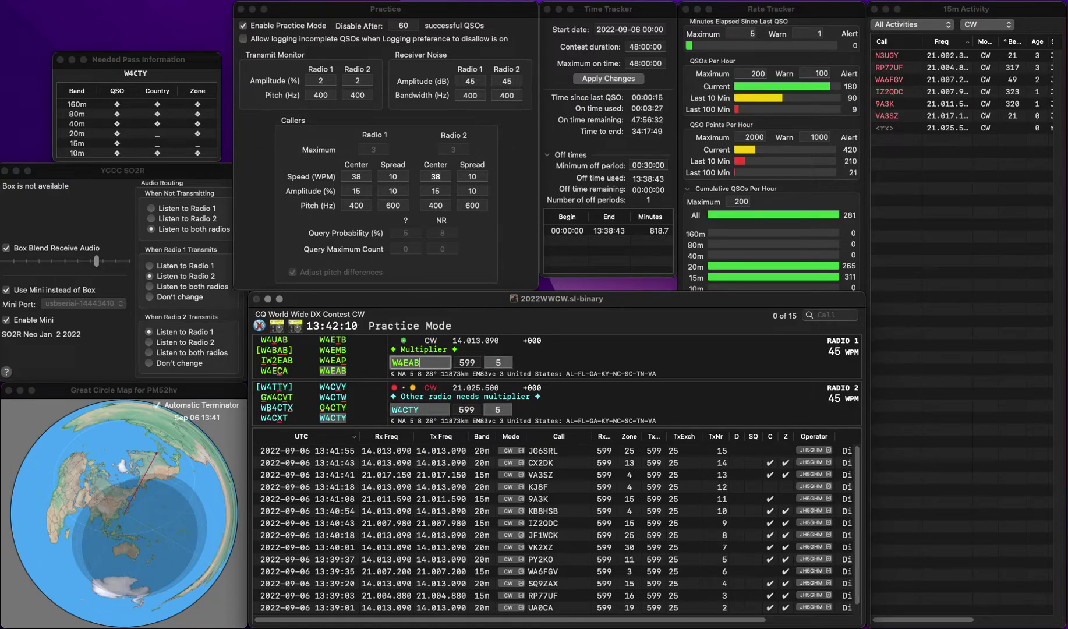
key("Return")
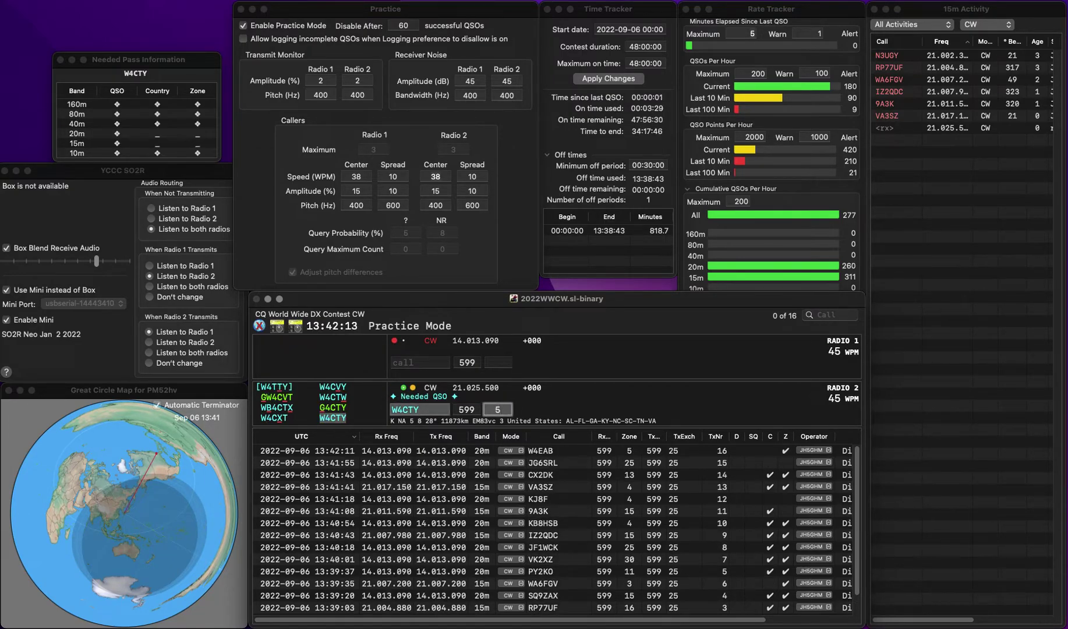
left_click(419, 362)
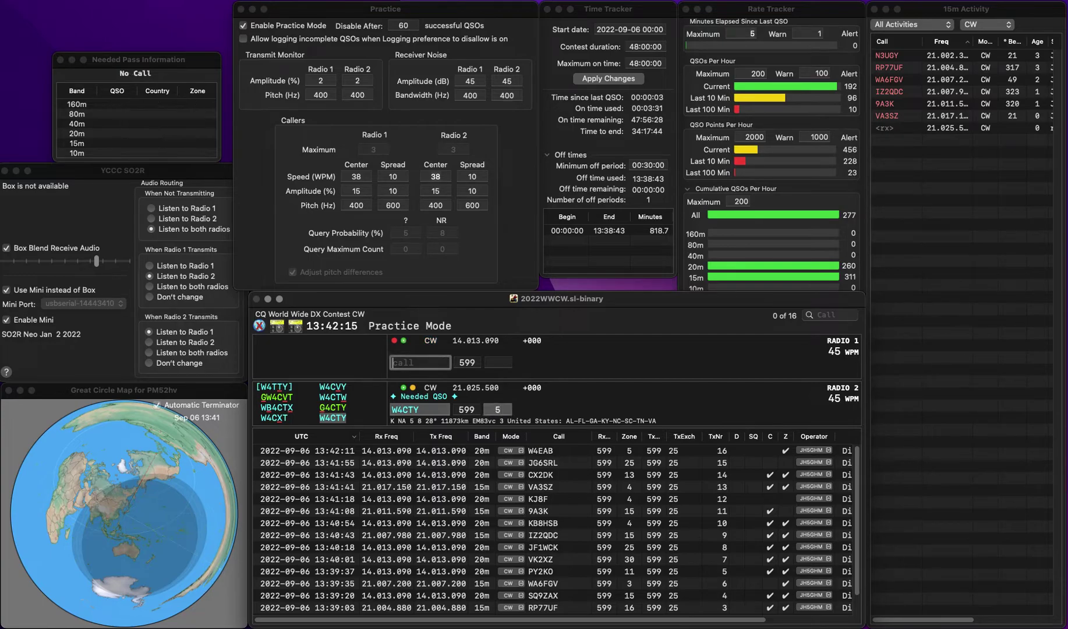
left_click(497, 410)
key("Return")
type("EA")
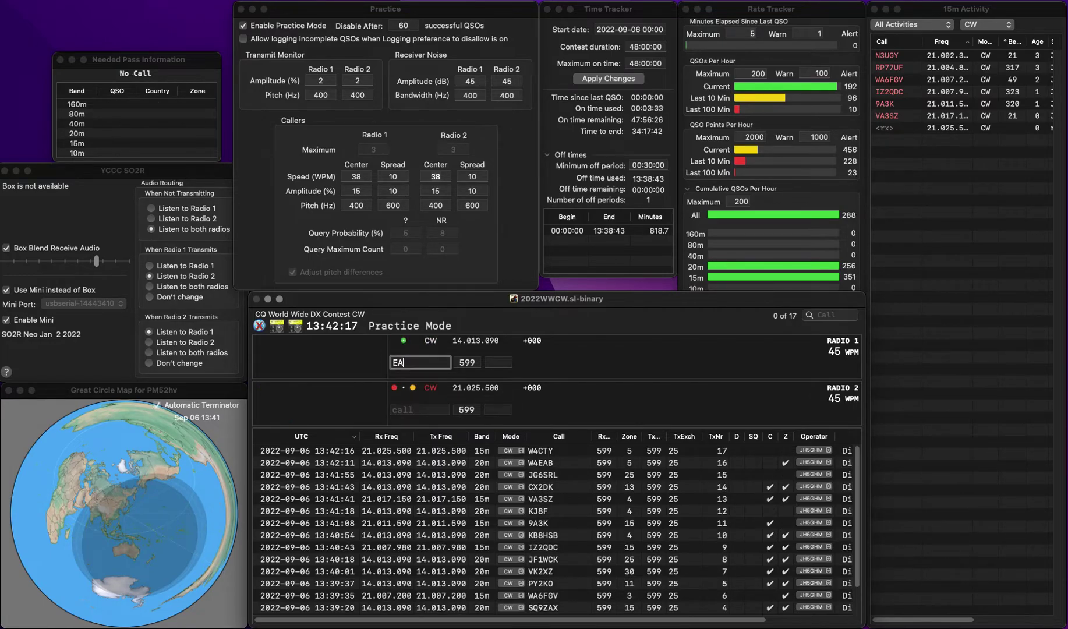
type("4WP")
key("Return")
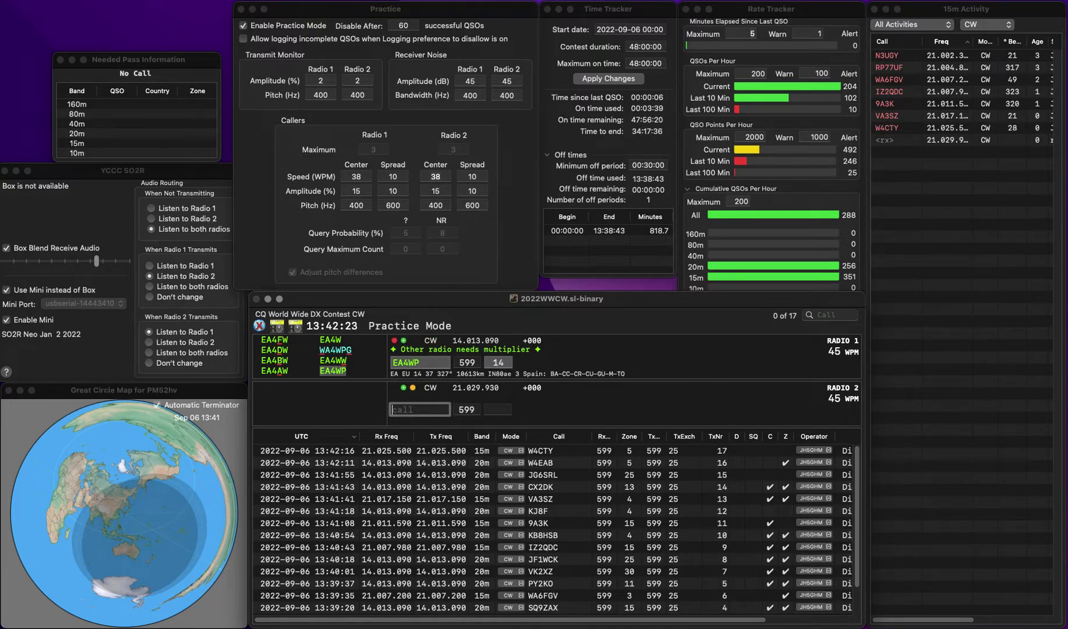
key("Up")
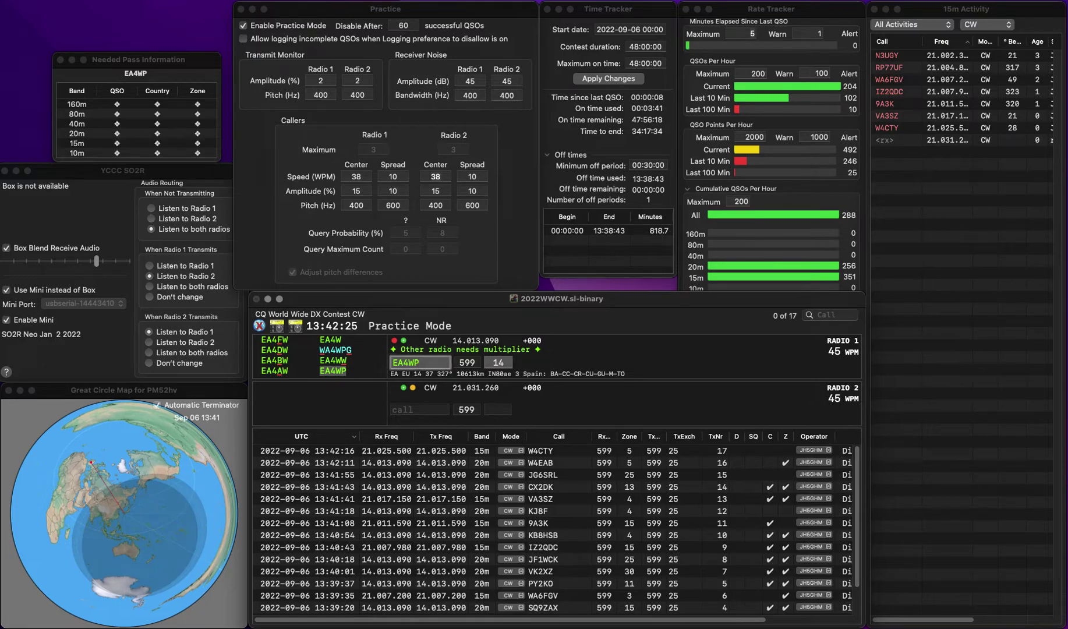
key("Return")
key("Down")
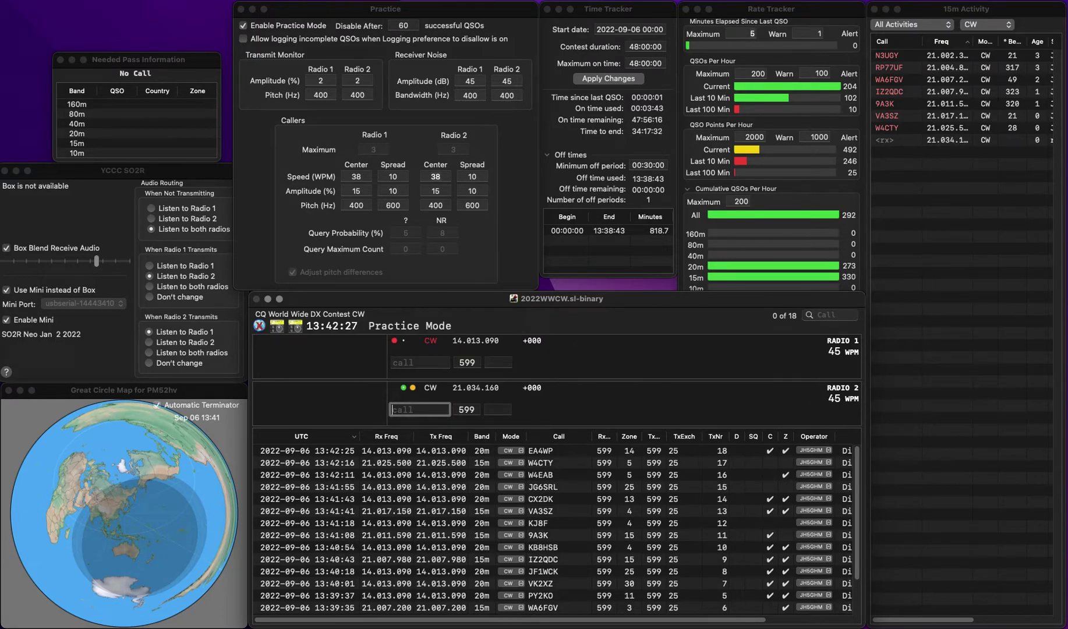
key("Up")
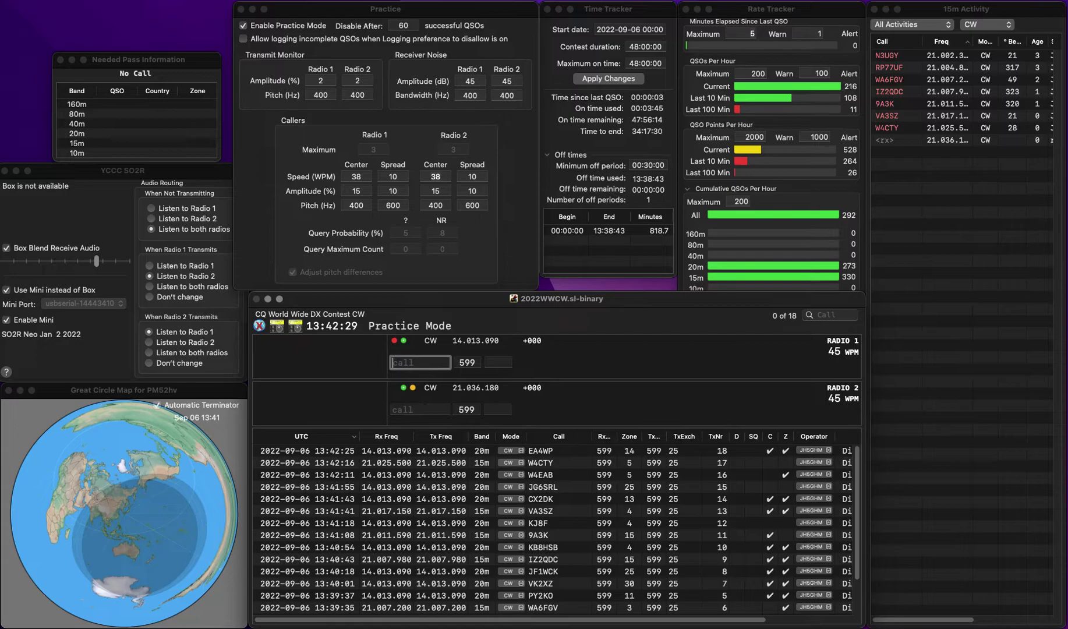
type("2DDX")
key("Home")
type("N")
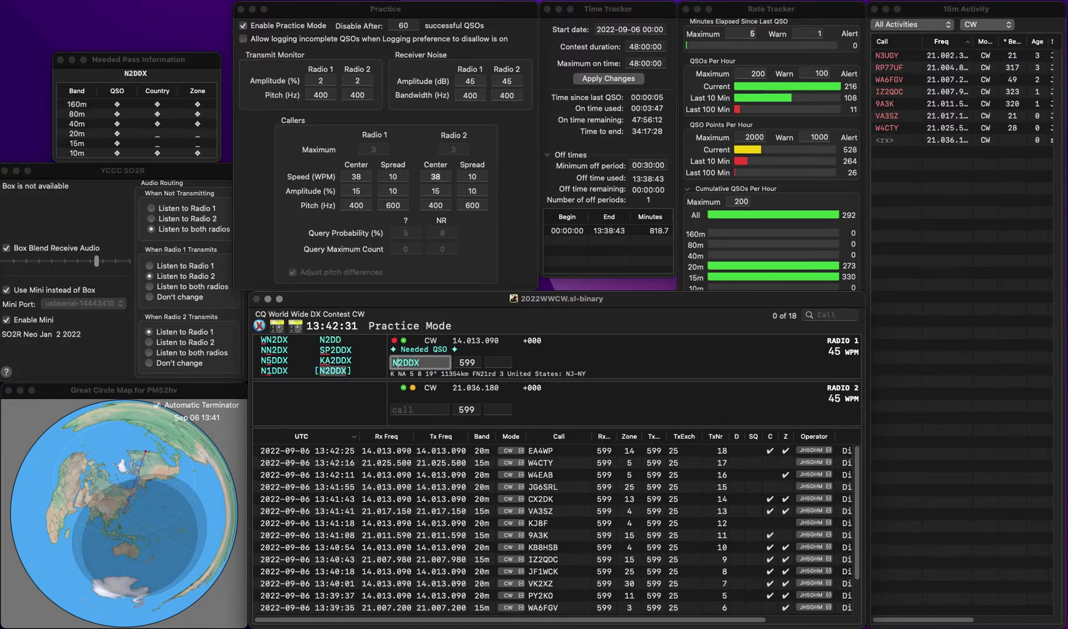
key("Return")
key("Down")
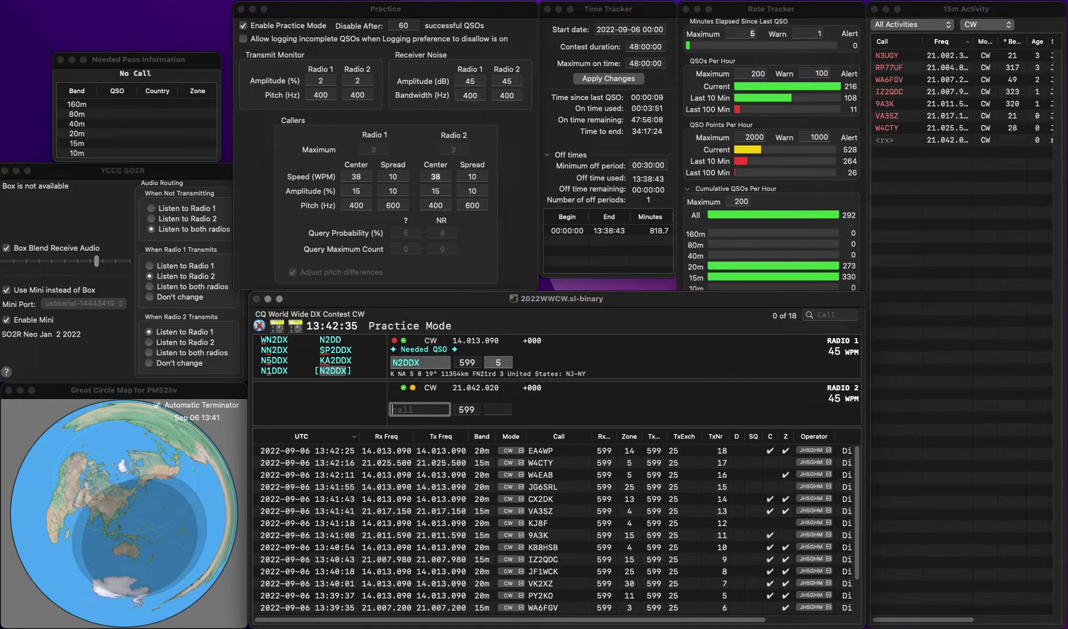
key("Up")
key("Return")
type("8AL")
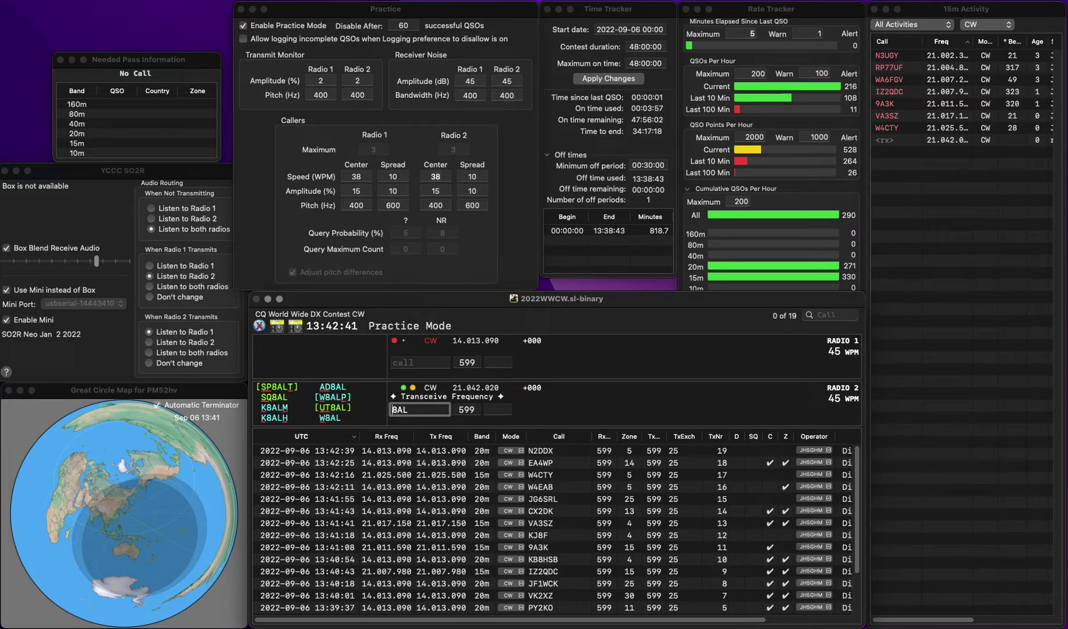
key("Up")
type("P0WO")
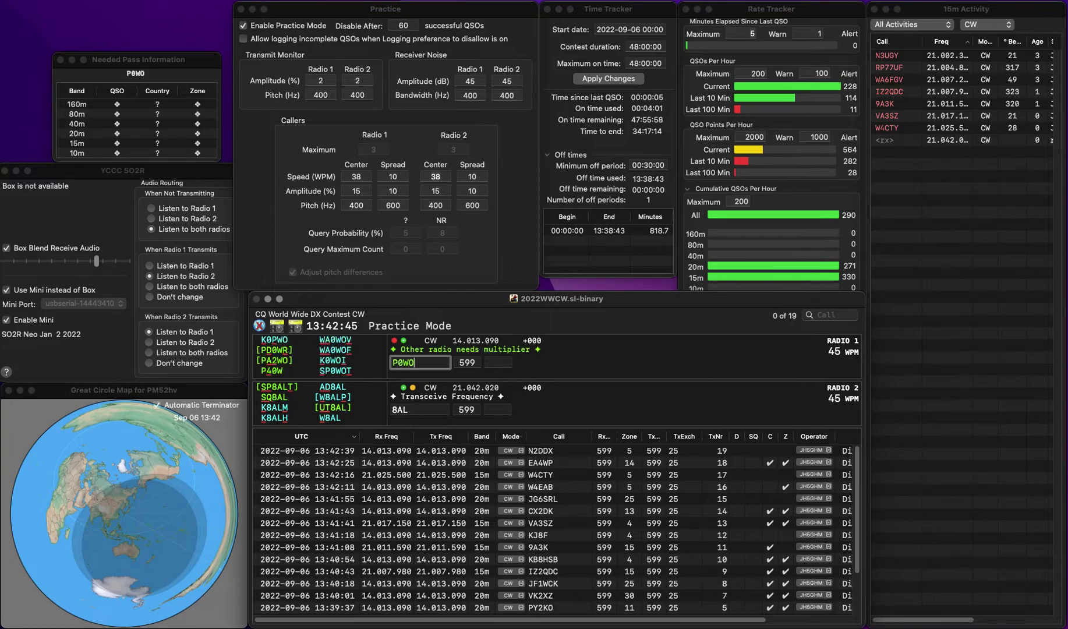
type("TS")
key("Return")
key("Down")
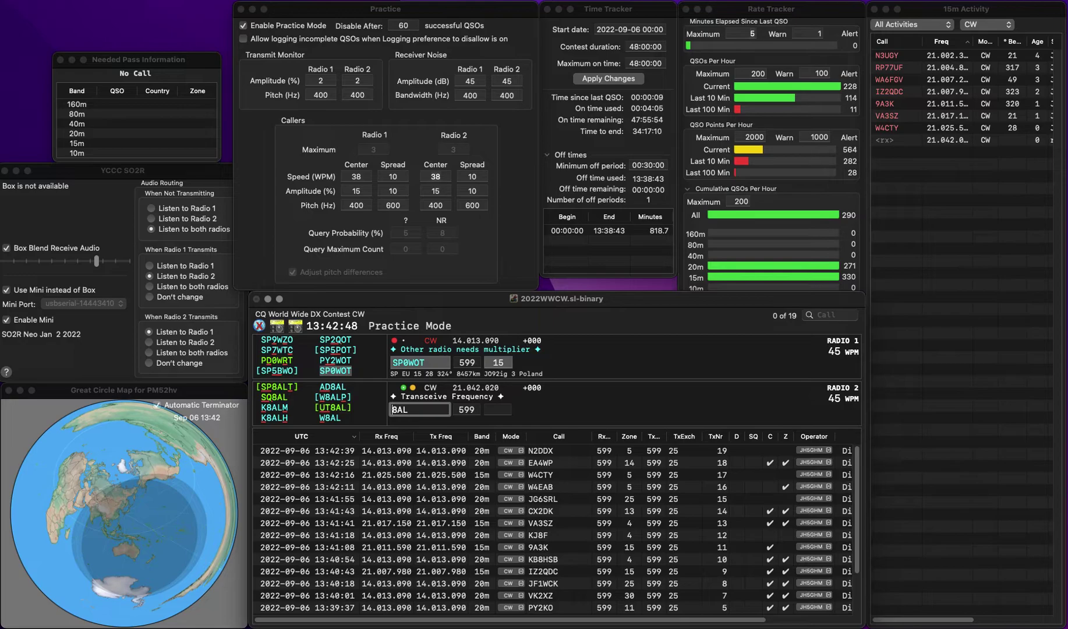
key("Up")
key("space")
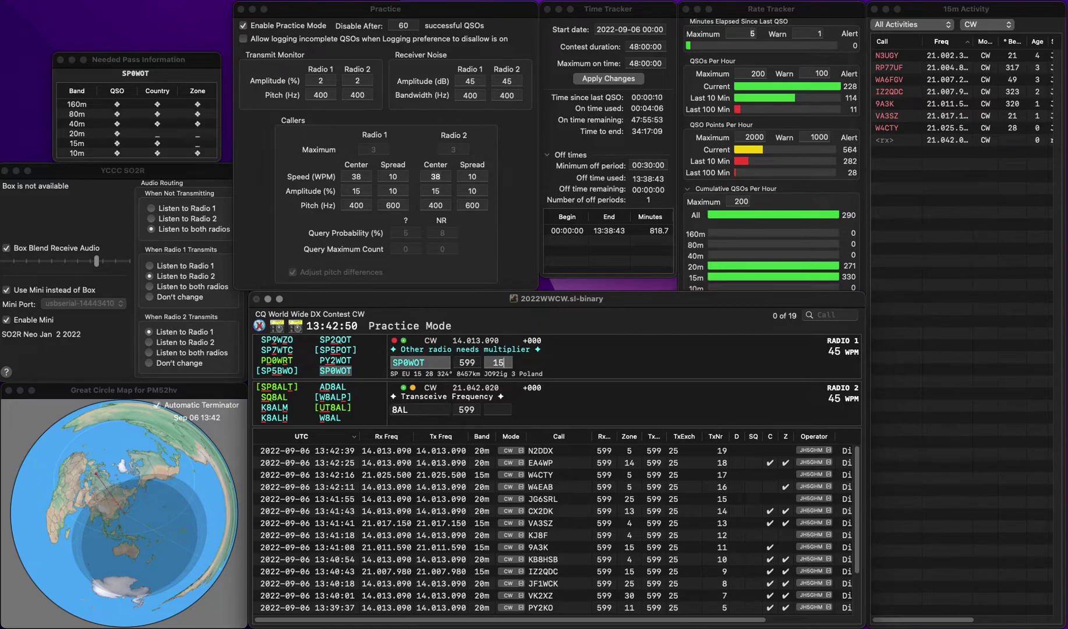
key("Return")
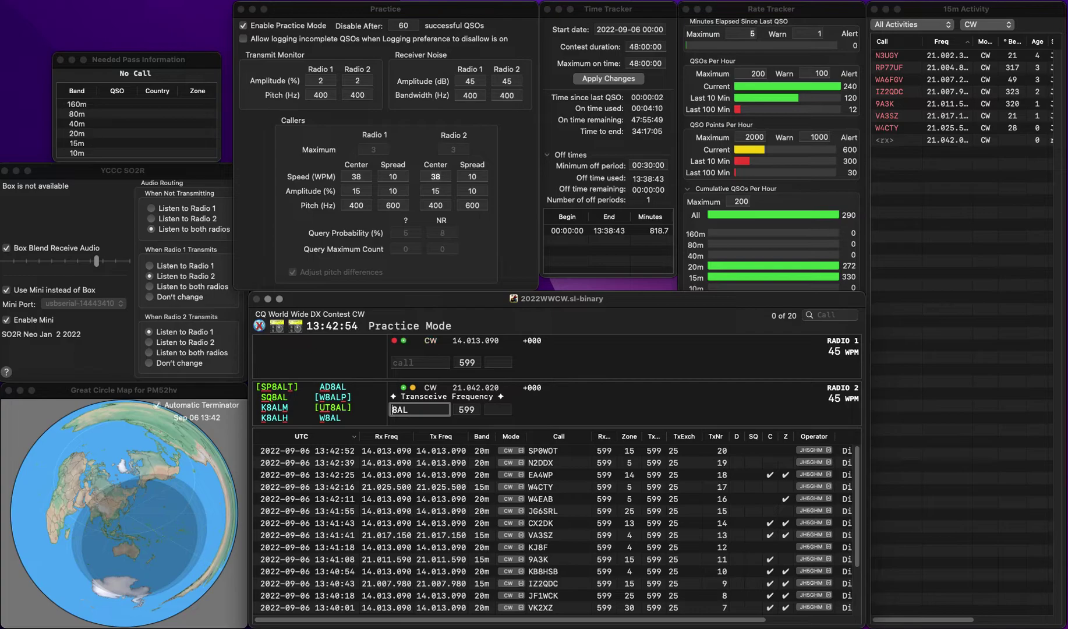
type("W")
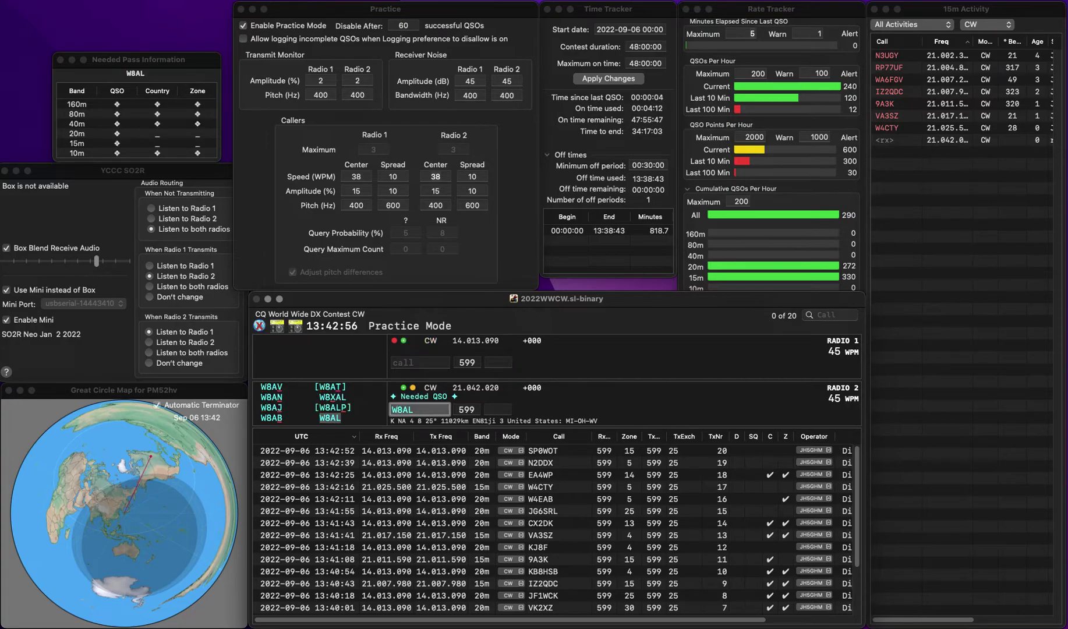
key("Return")
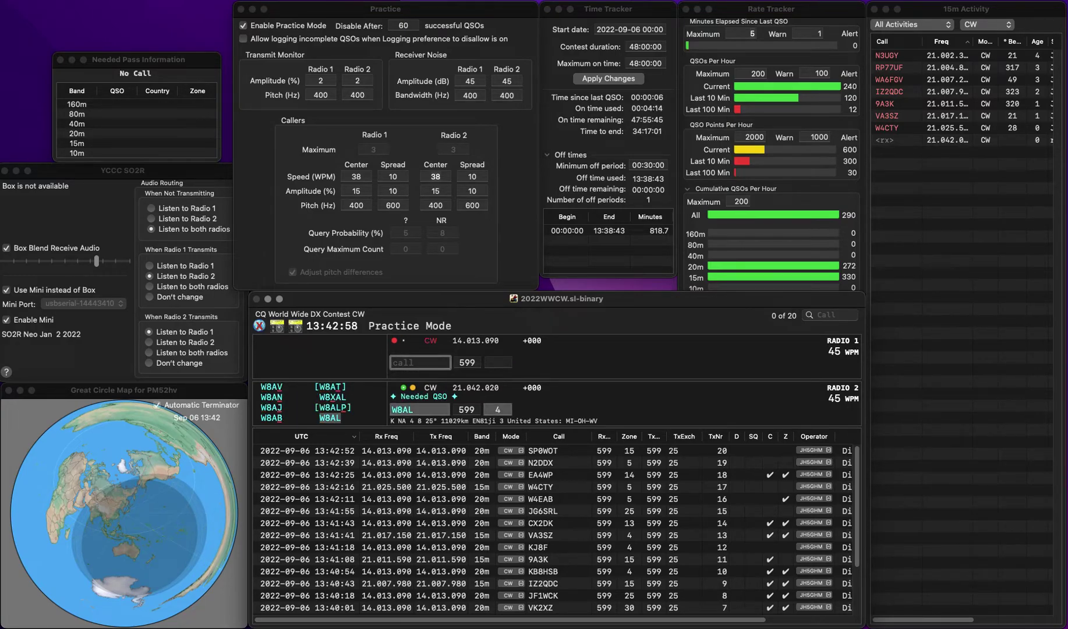
type("OE3EDS")
key("Return")
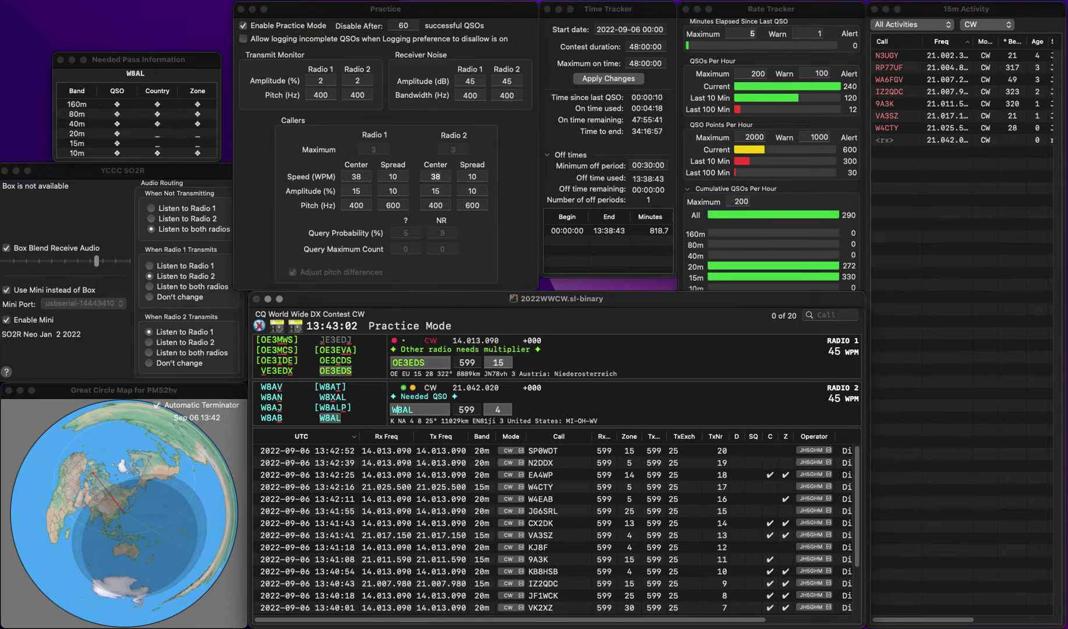
key("Up")
key("space")
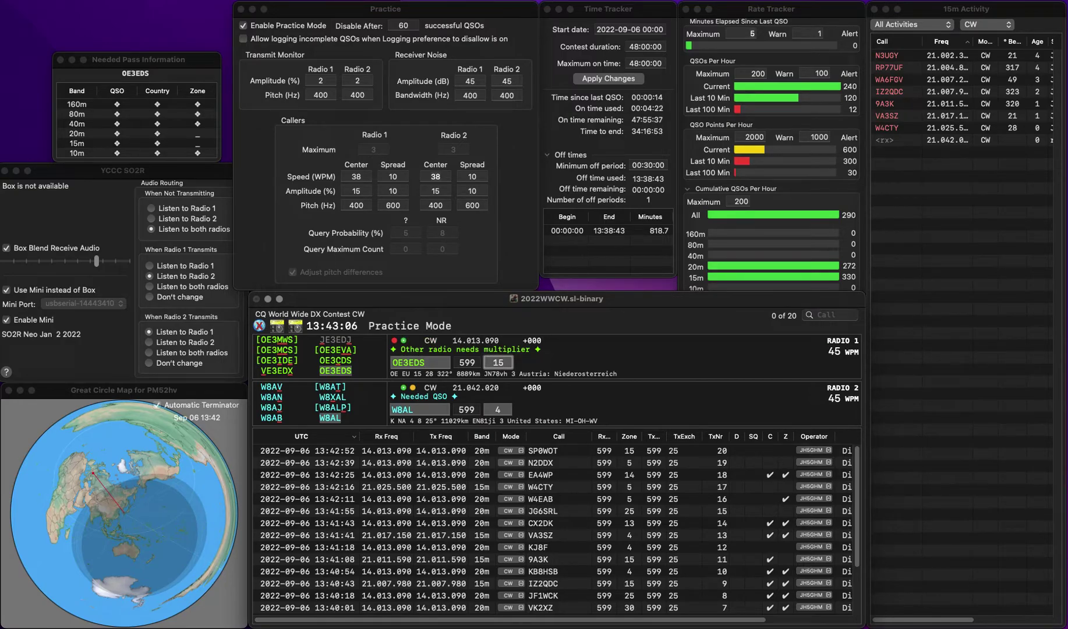
key("Return")
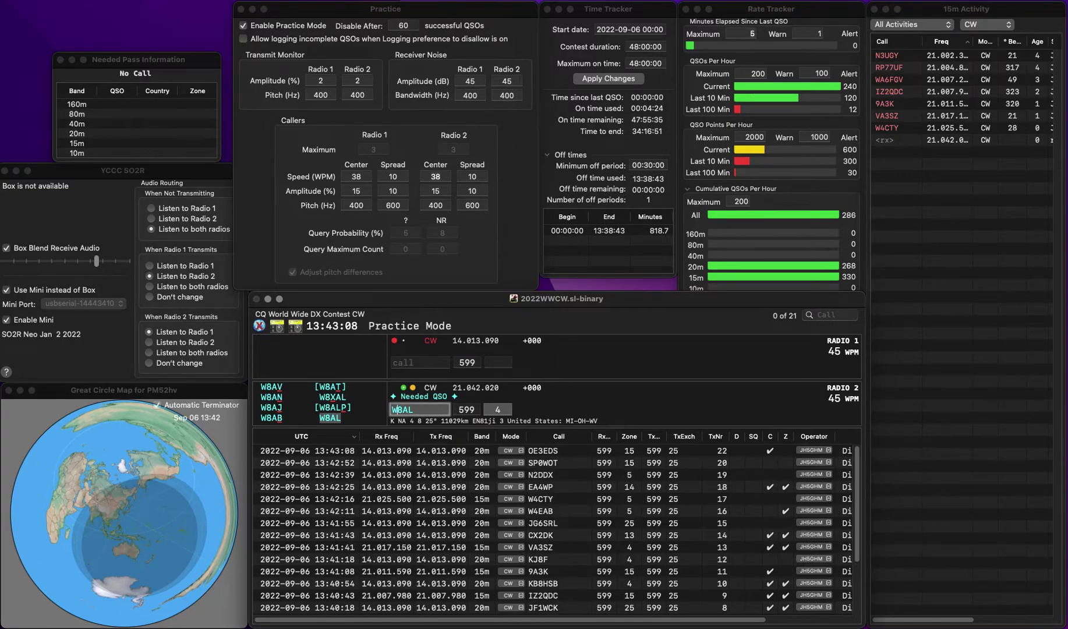
key("Up")
key("Return")
key("Down")
key("Return")
key("Up")
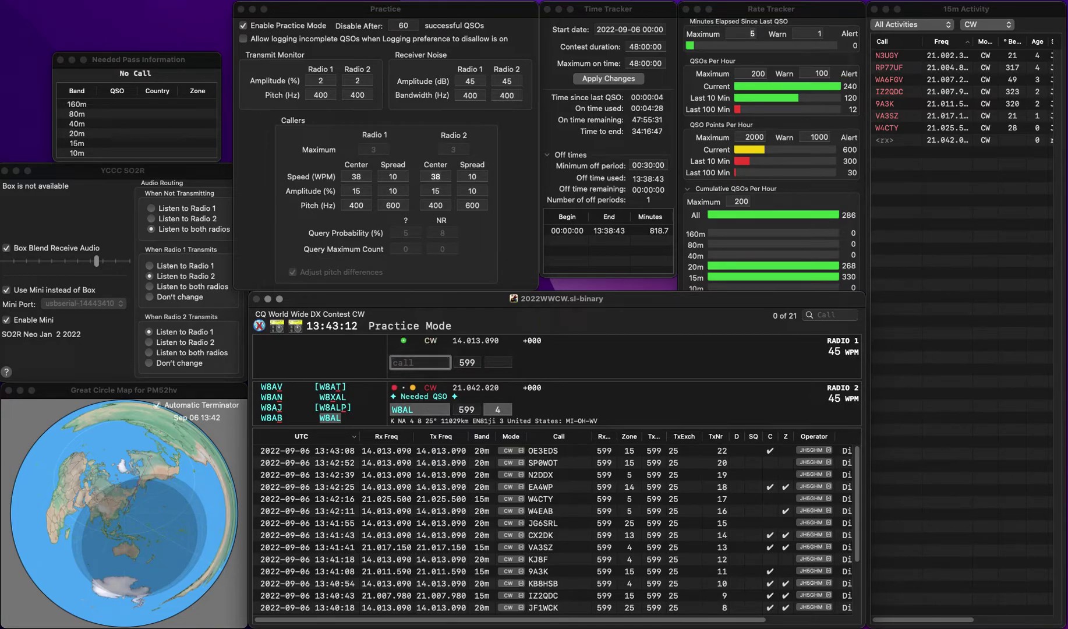
type("9BA")
key("Down")
key("space")
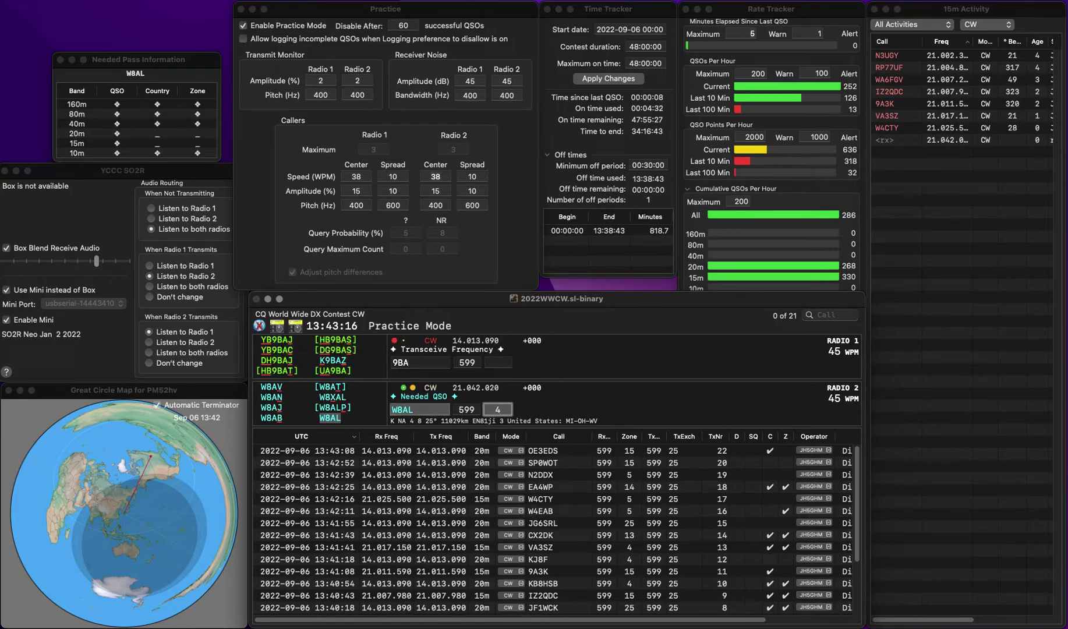
key("Return")
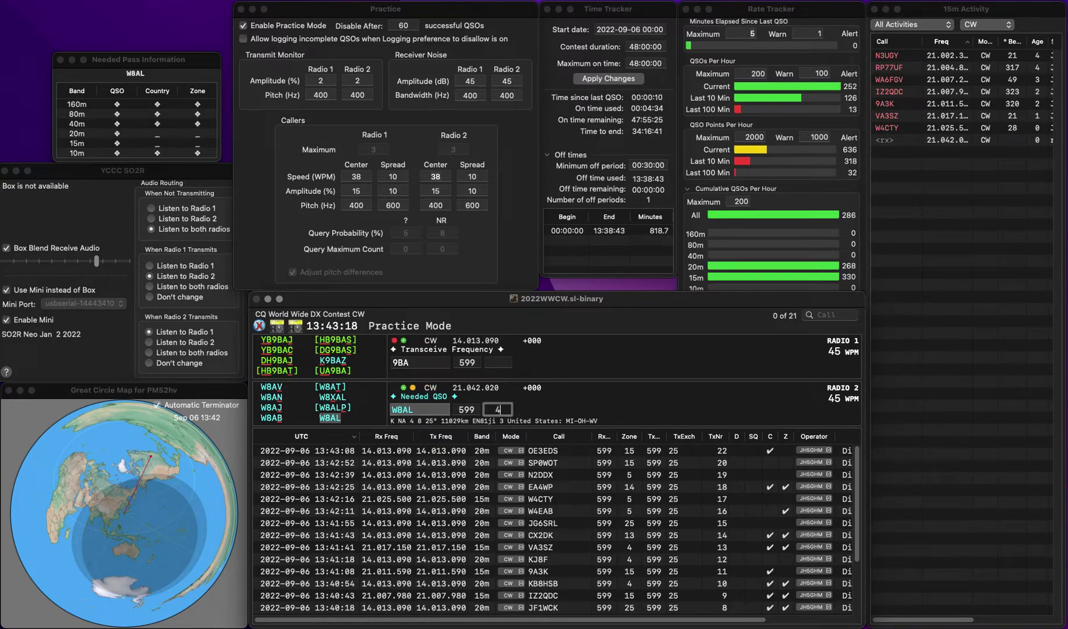
Step: Correct the Radio 1 call sign to A96A, send its exchange, and log the contact with zone 21
type("AG")
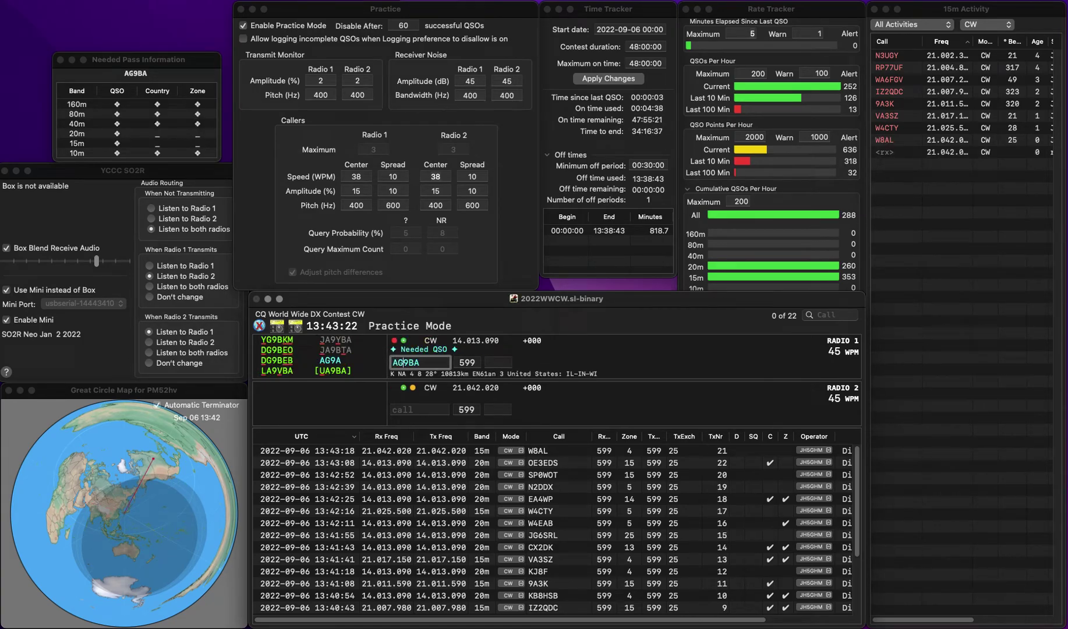
key("BackSpace")
type("9")
key("Return")
key("Delete")
type("6")
key("Delete")
left_click(394, 409)
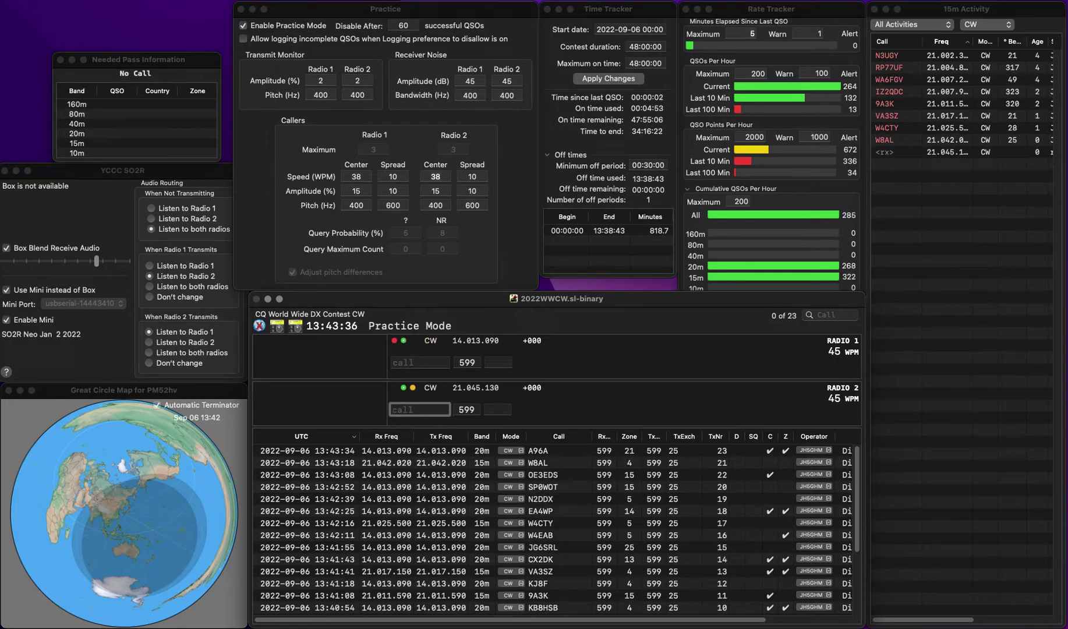
Step: Enter the call sign CA1EBQ on Radio 1 and send its exchange
key("Up")
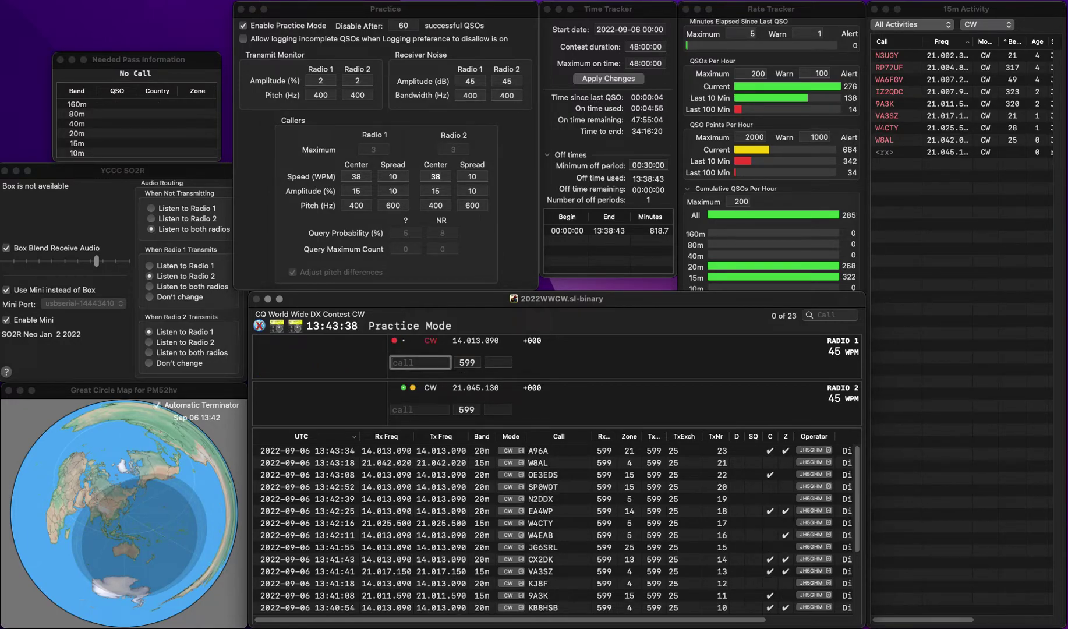
type("EBQ")
key("Left")
key("Left")
key("Left")
type("1")
key("Left")
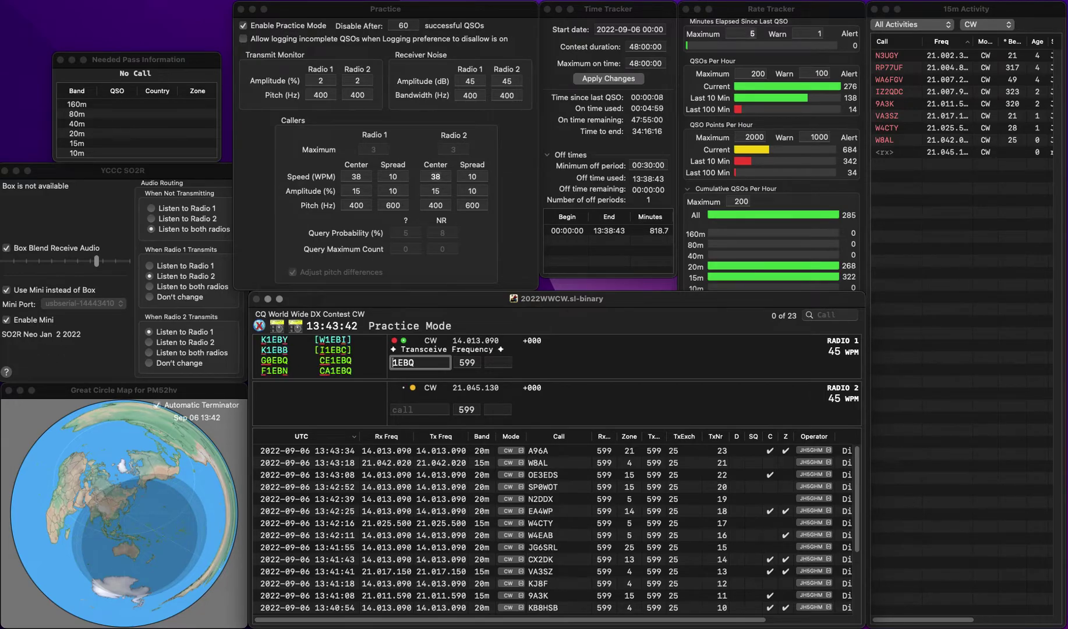
type("CA")
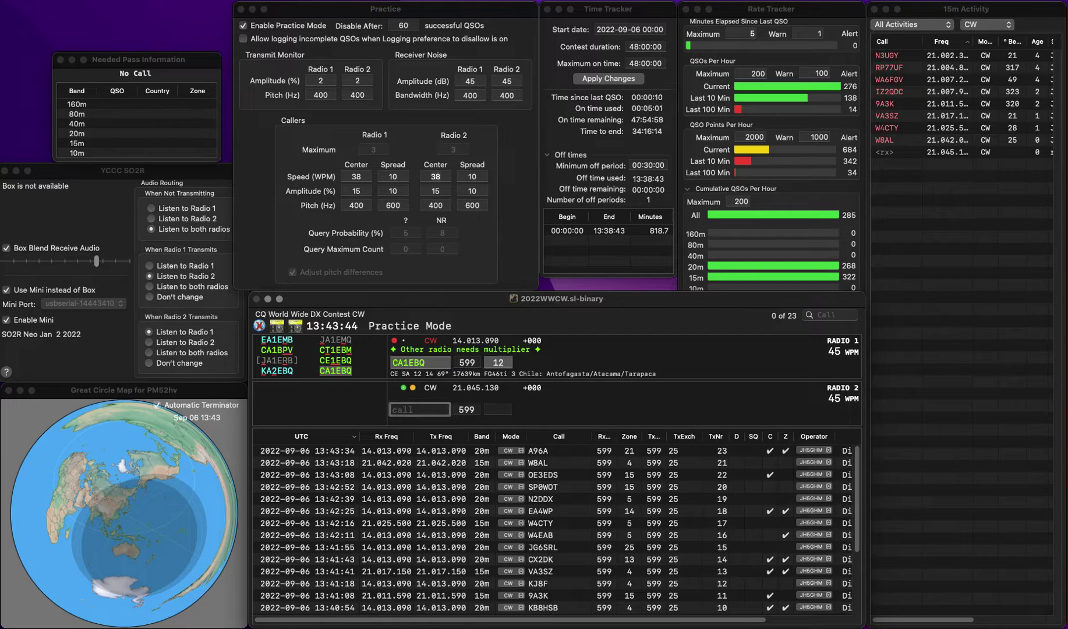
key("Tab")
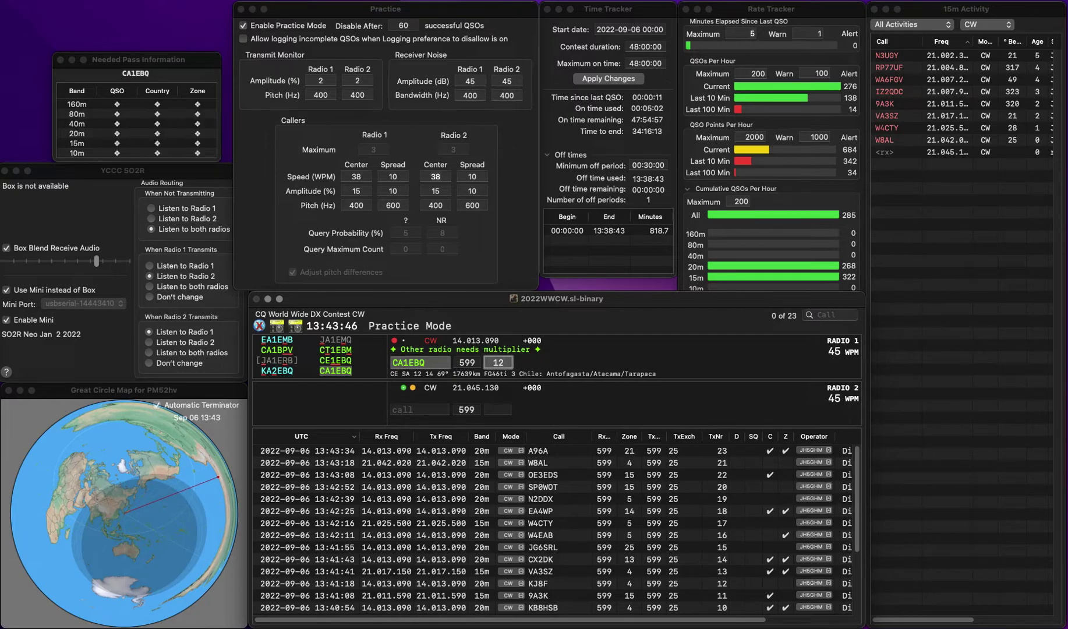
left_click(419, 409)
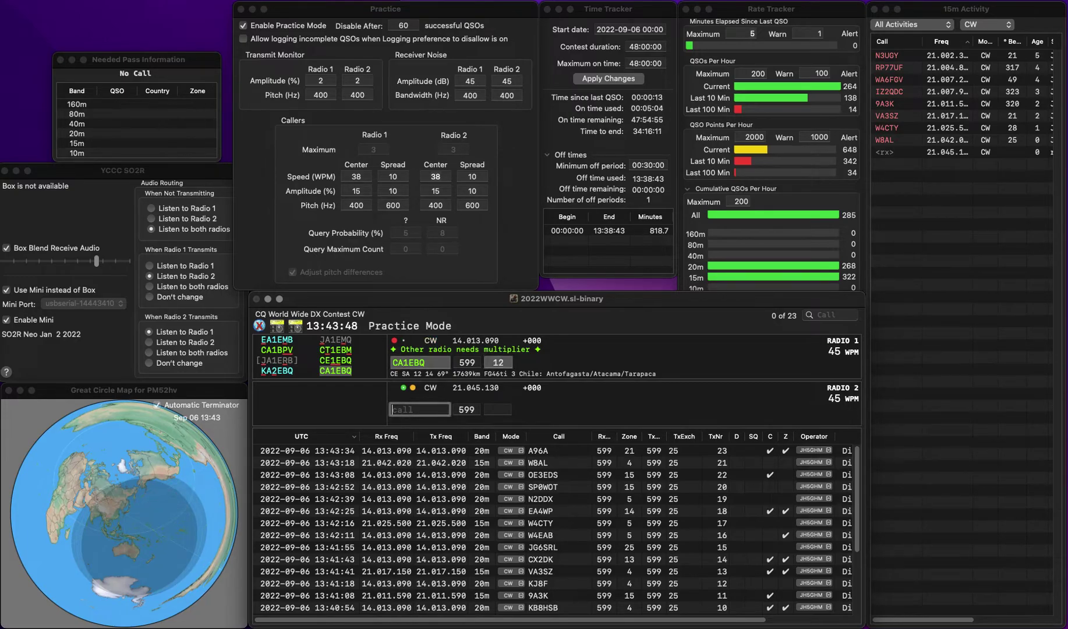
type("L4EA")
key("Home")
type("D")
key("Return")
key("grave")
key("space")
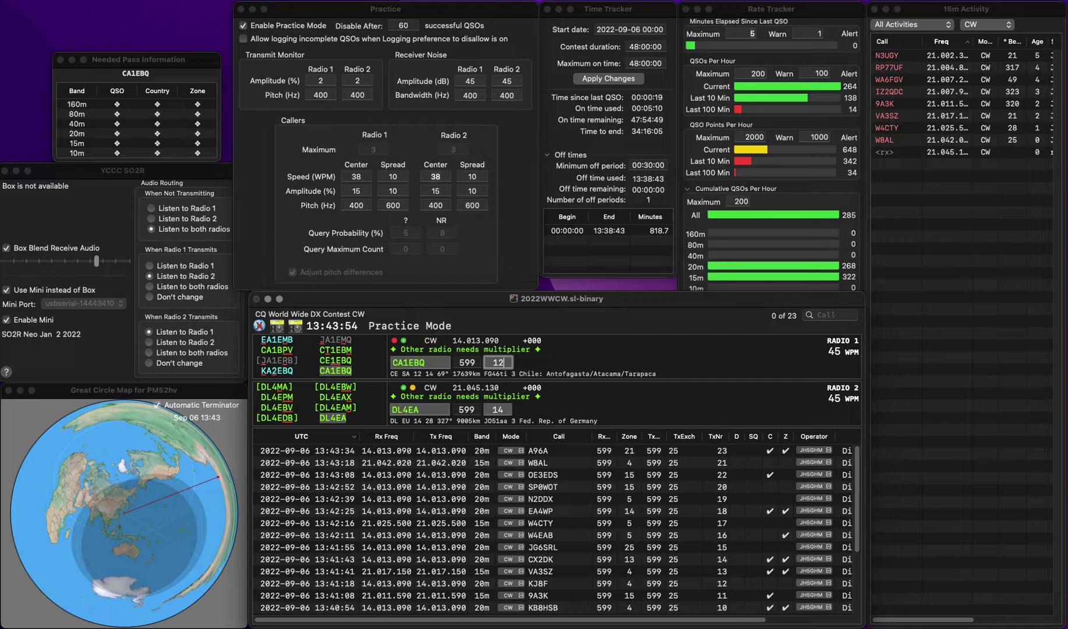
key("Down")
key("Return")
key("Up")
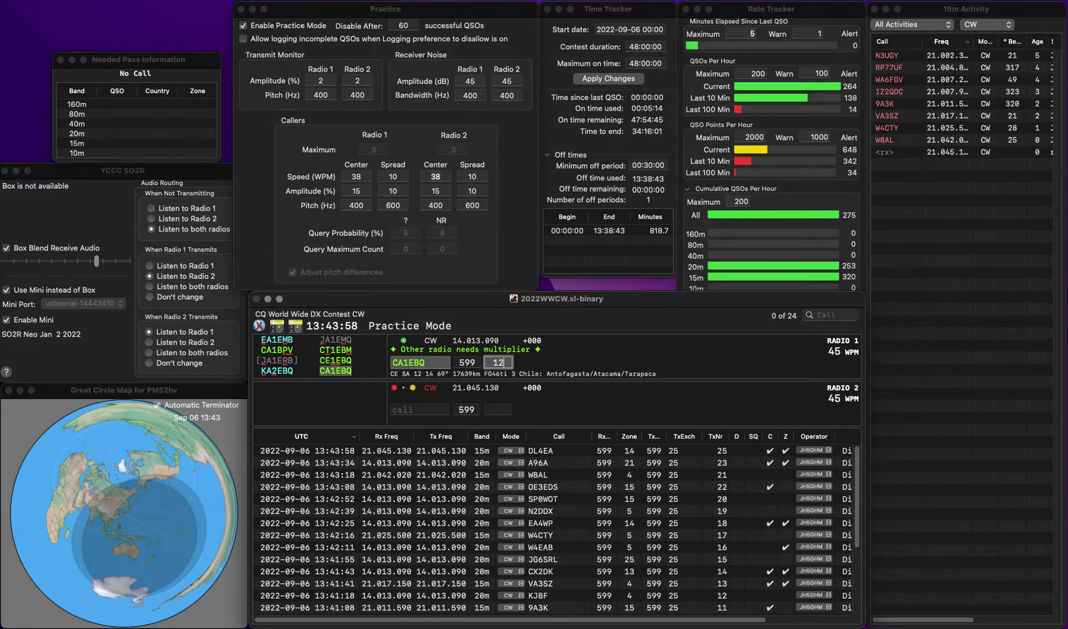
key("Return")
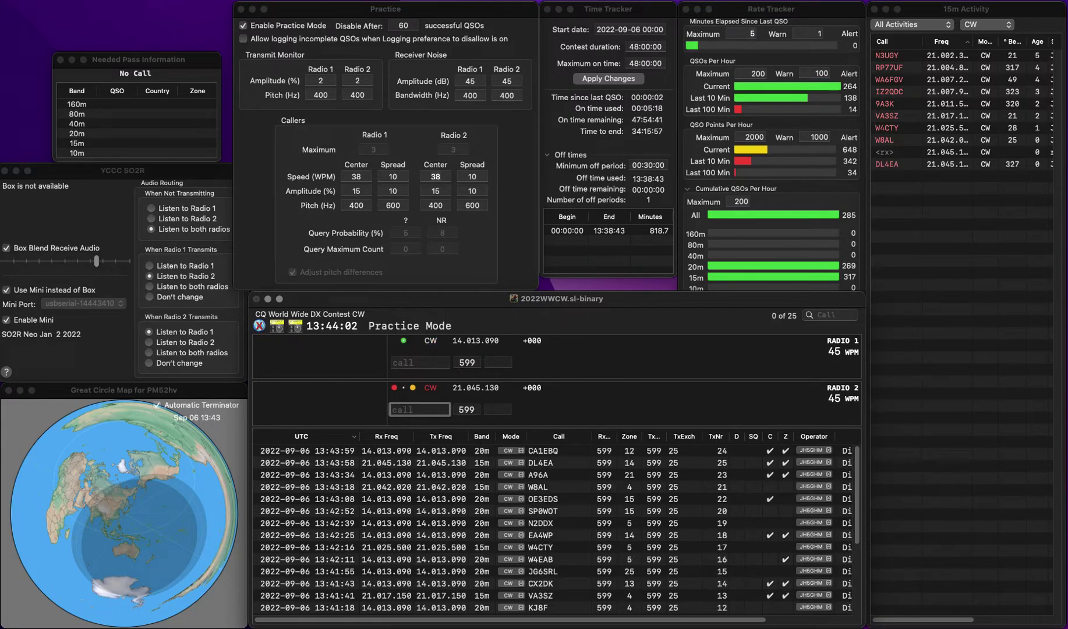
left_click(419, 362)
type("J2")
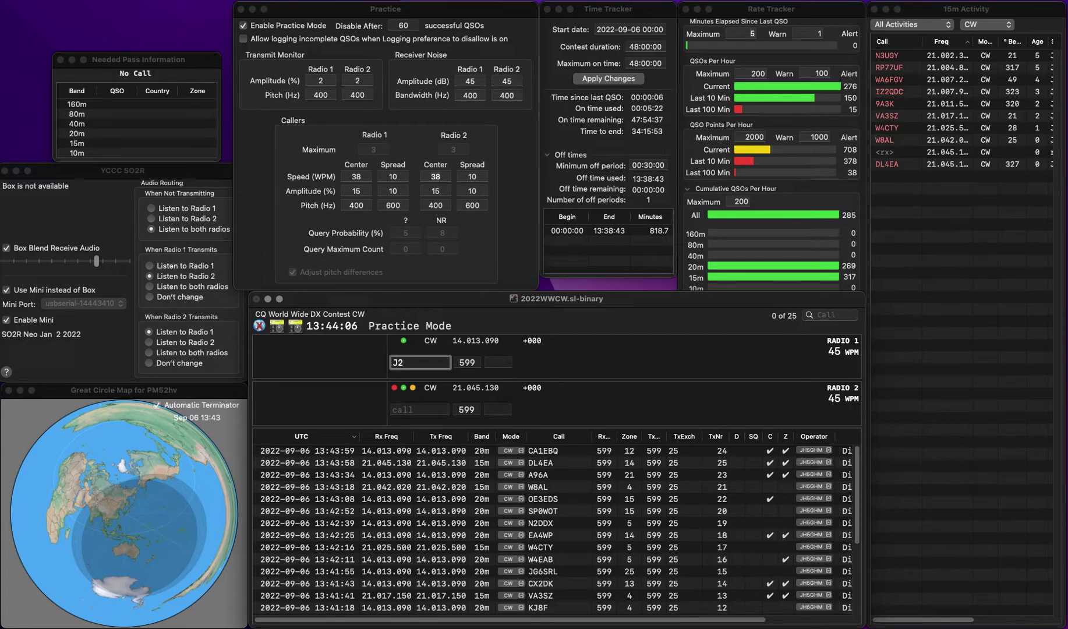
type("B")
key("Home")
type("V")
key("Return")
left_click(419, 410)
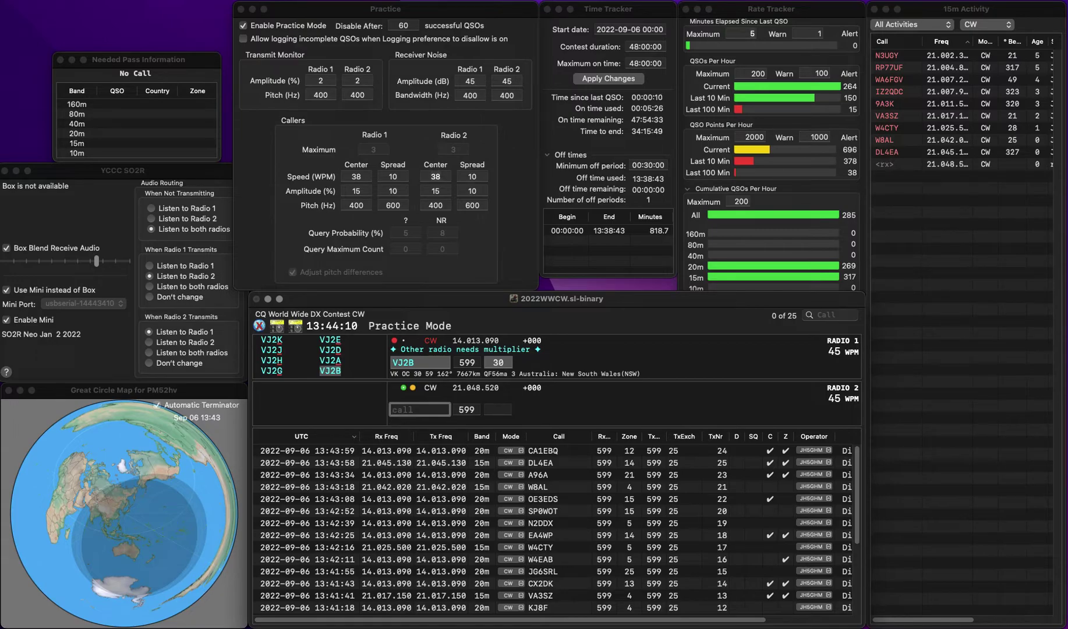
Step: Log VJ2B with zone 30 on Radio 1 and return entry to Radio 2
left_click(498, 362)
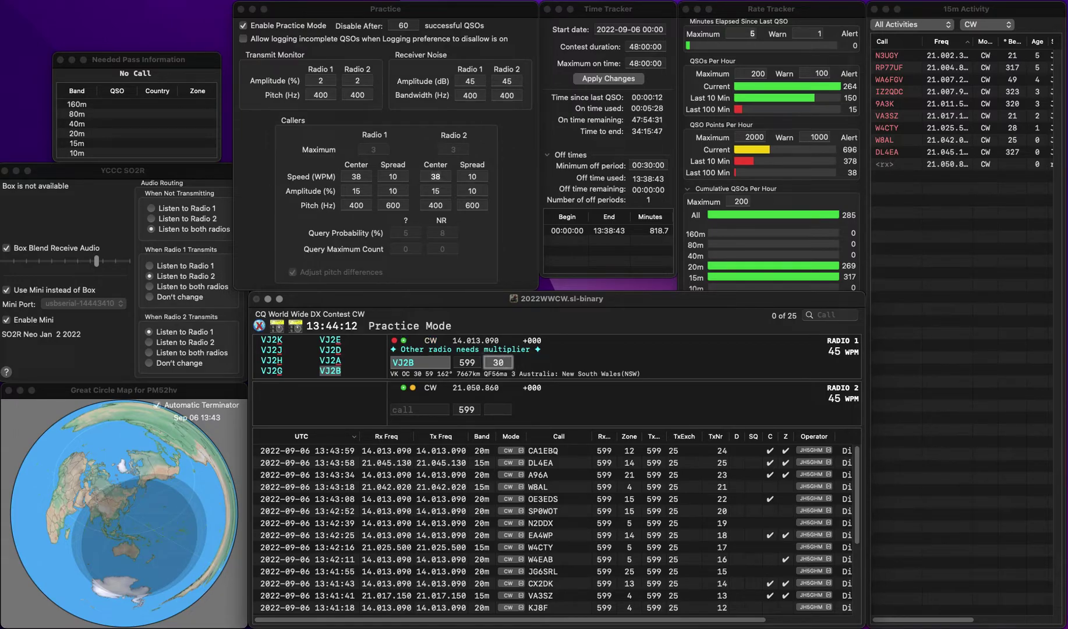
key("Return")
left_click(419, 410)
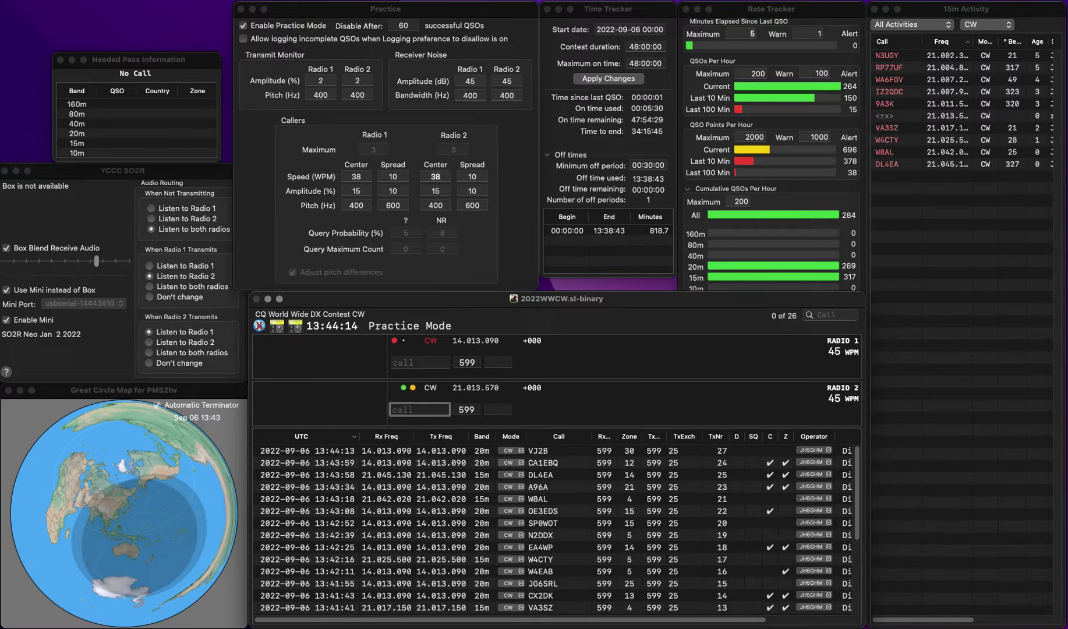
key("Tab")
type("3RTY")
key("Tab")
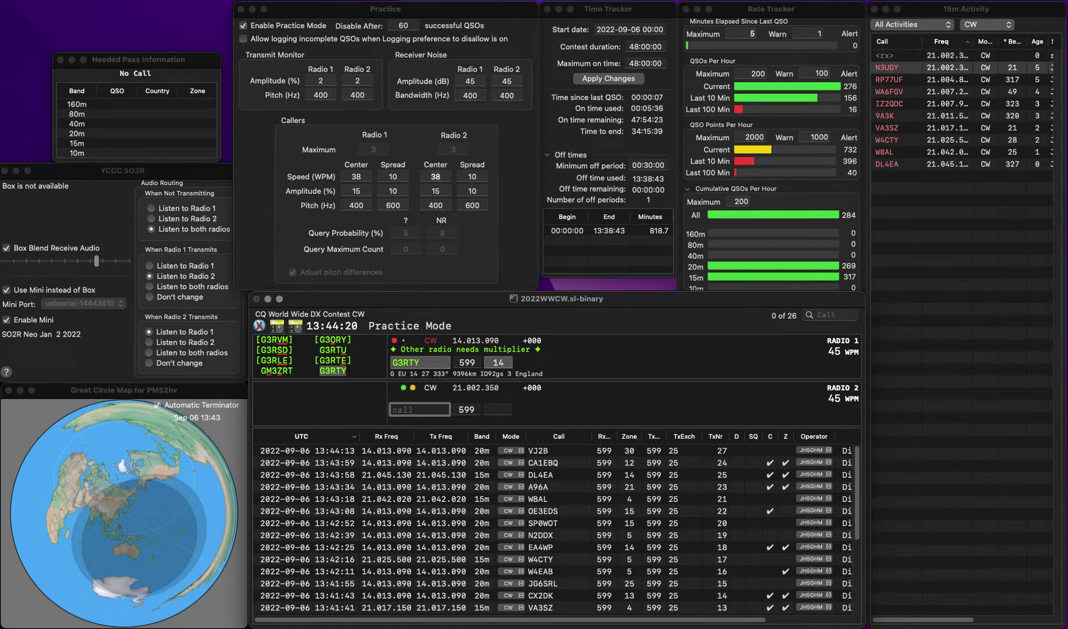
key("Tab")
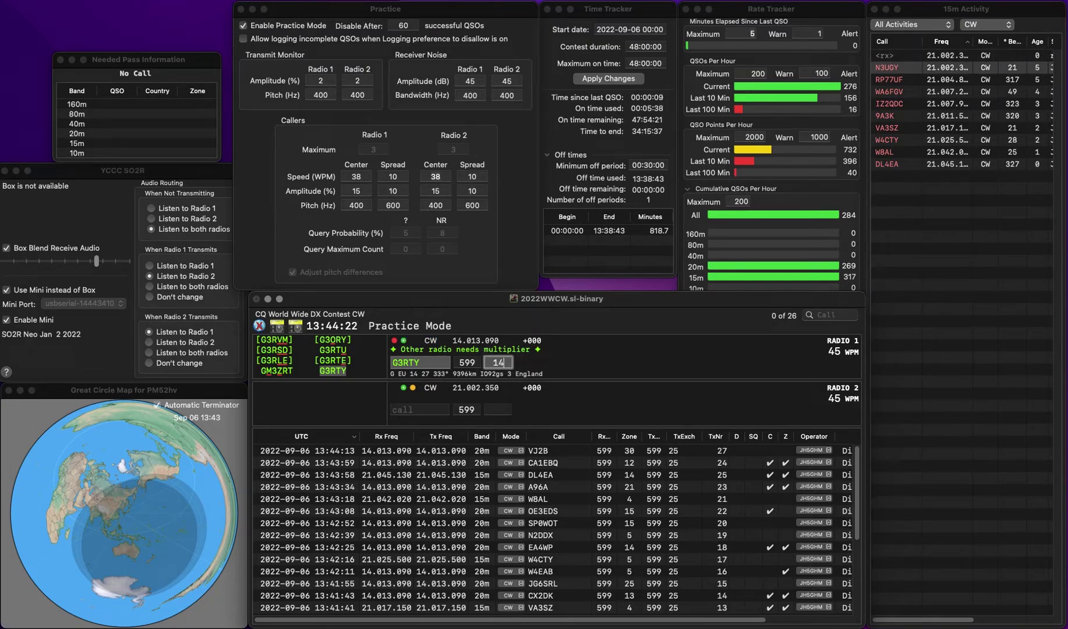
key("Return")
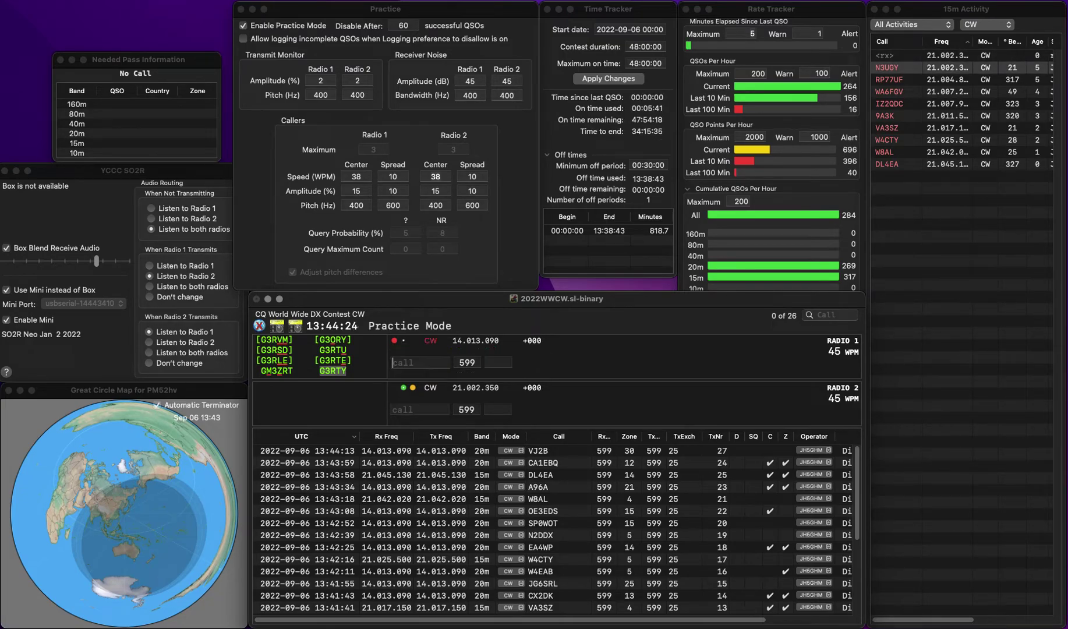
type("N3UGY")
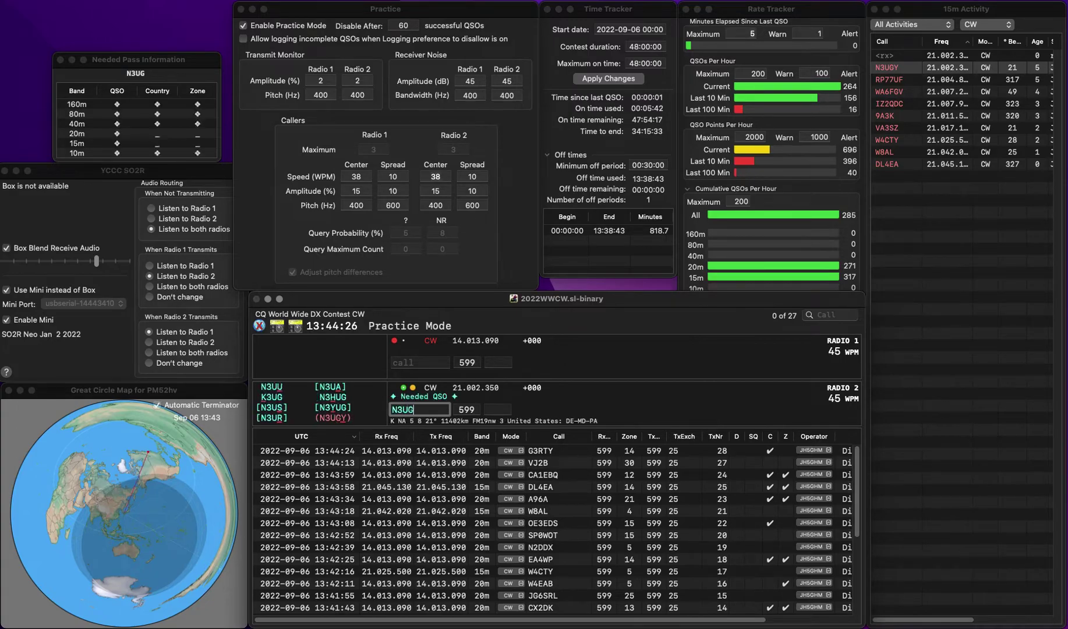
key("Escape")
type("3UA")
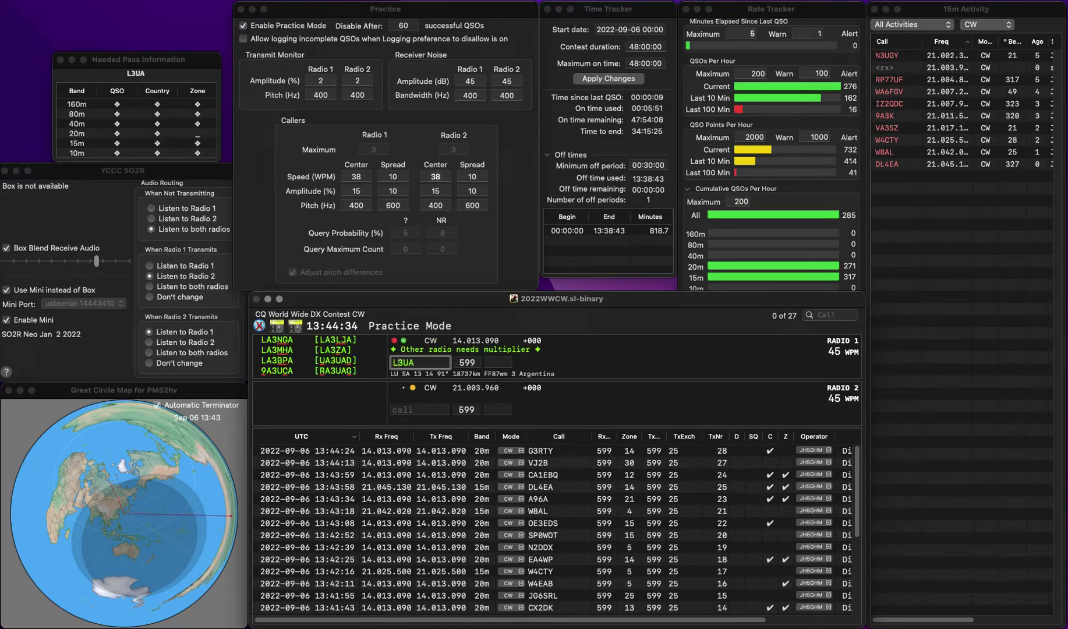
key("Escape")
type("LU")
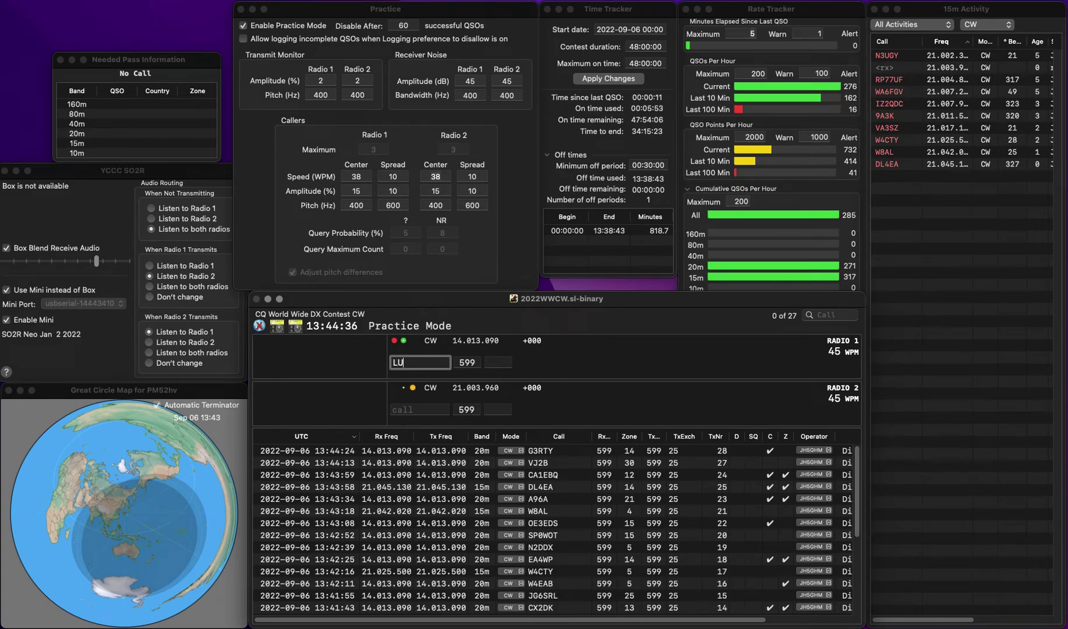
type("2F")
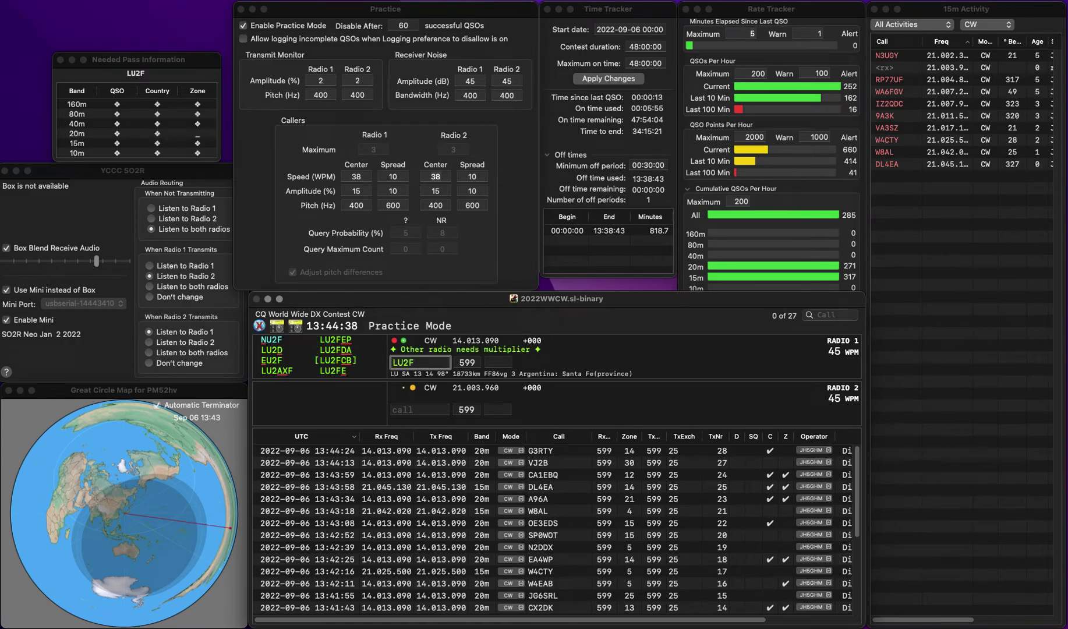
key("Return")
key("BackSpace")
type("UJA")
key("Left")
key("Left")
key("Left")
key("Left")
key("BackSpace")
type("A")
key("Return")
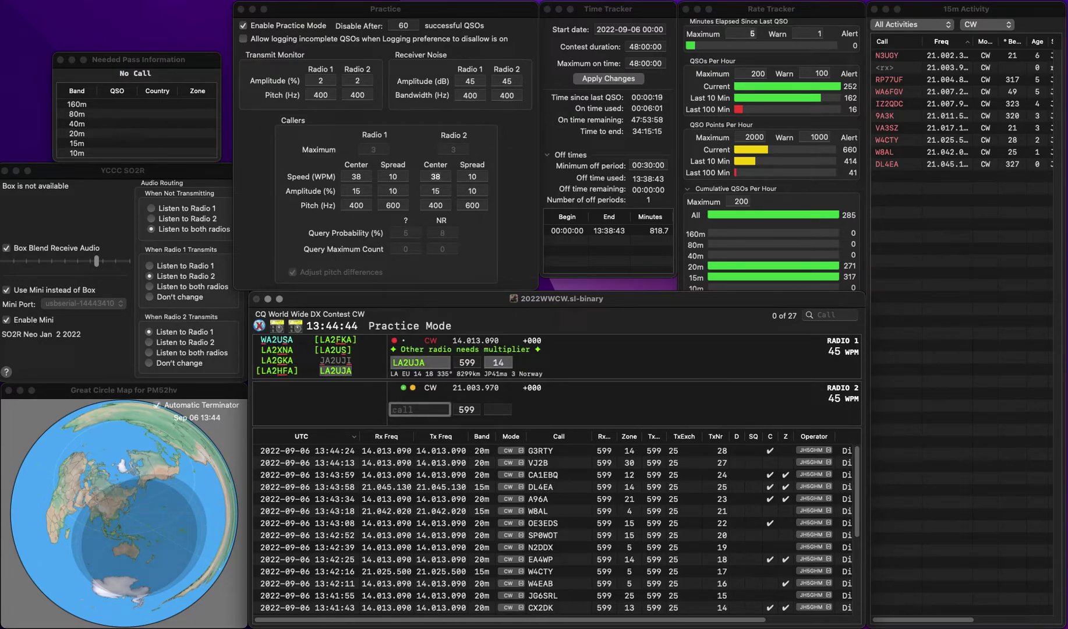
type("N6E")
key("Return")
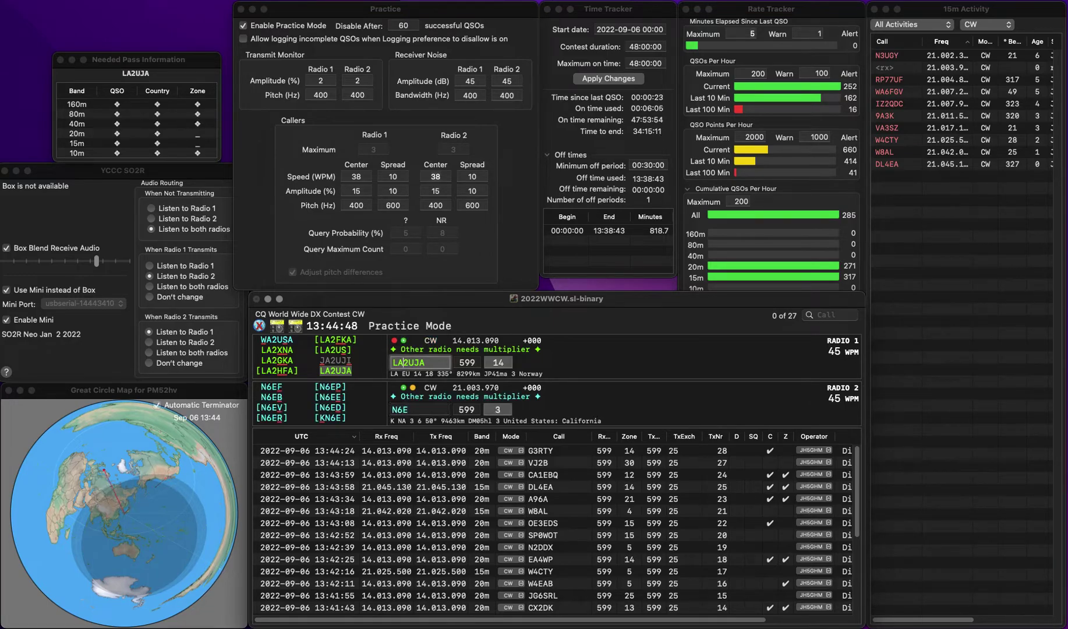
key("Return")
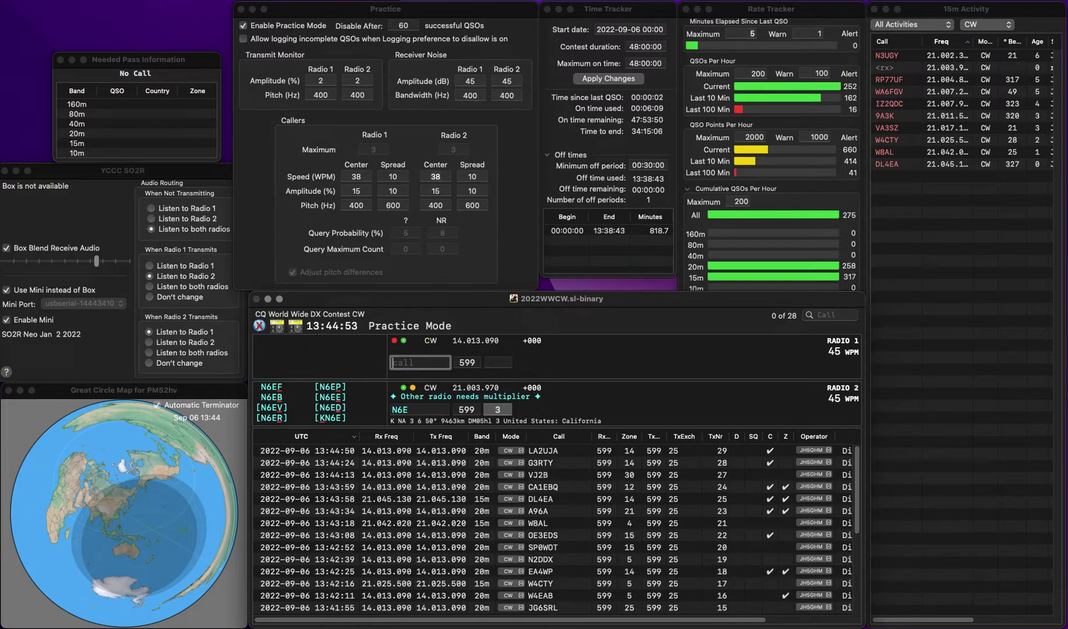
type("JH")
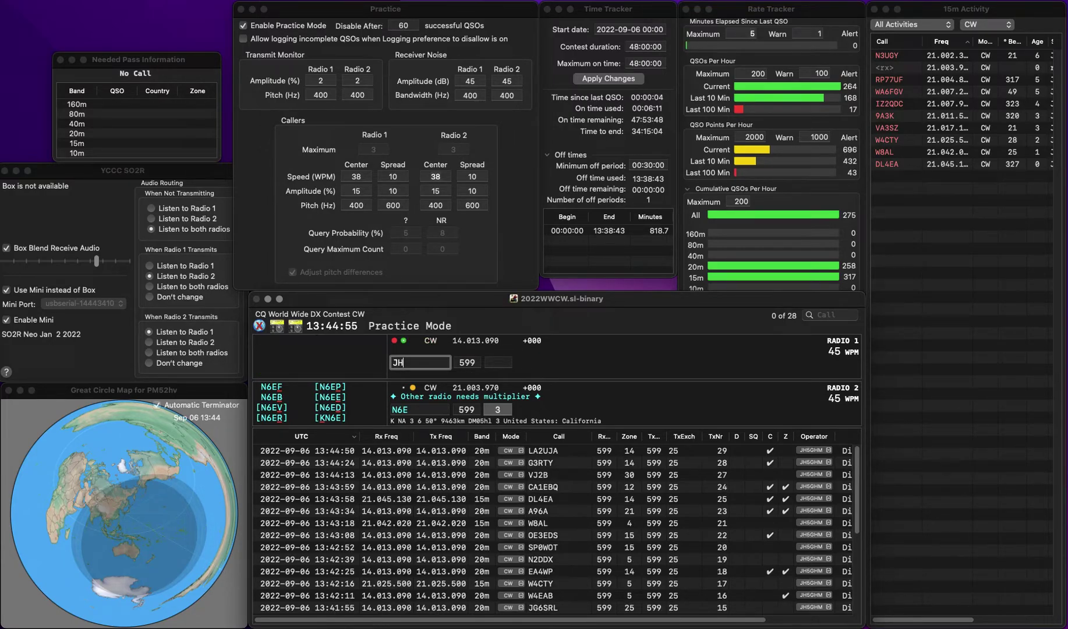
type("3SFIF")
key("Return")
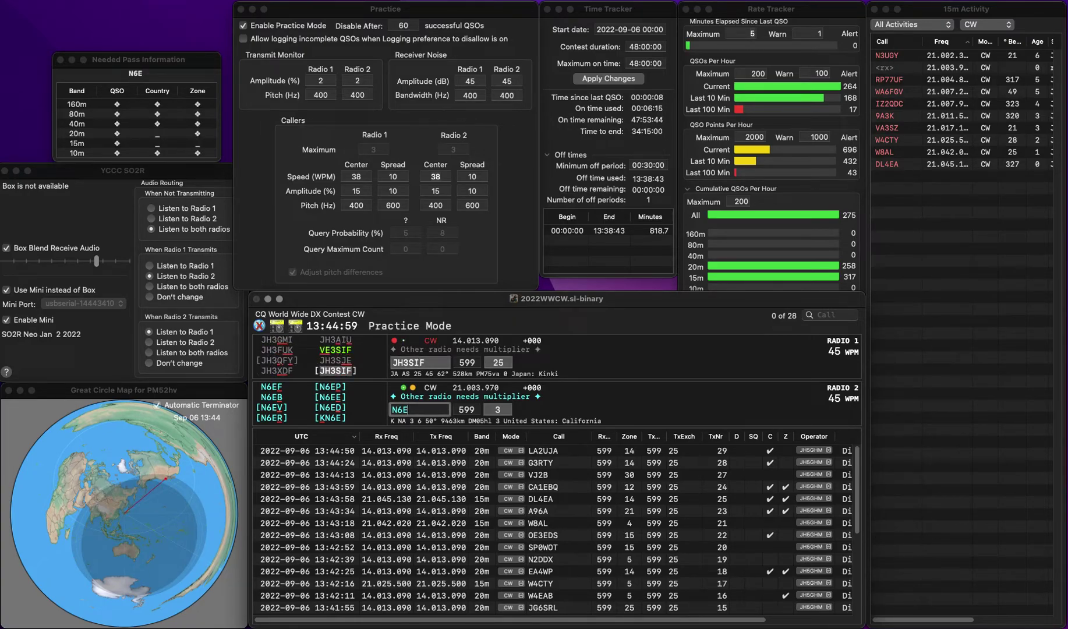
Step: Complete the Radio 2 call sign as N6EED, and log JH3SIF with zone 25 and N6EED with zone 3
type("ED")
key("Return")
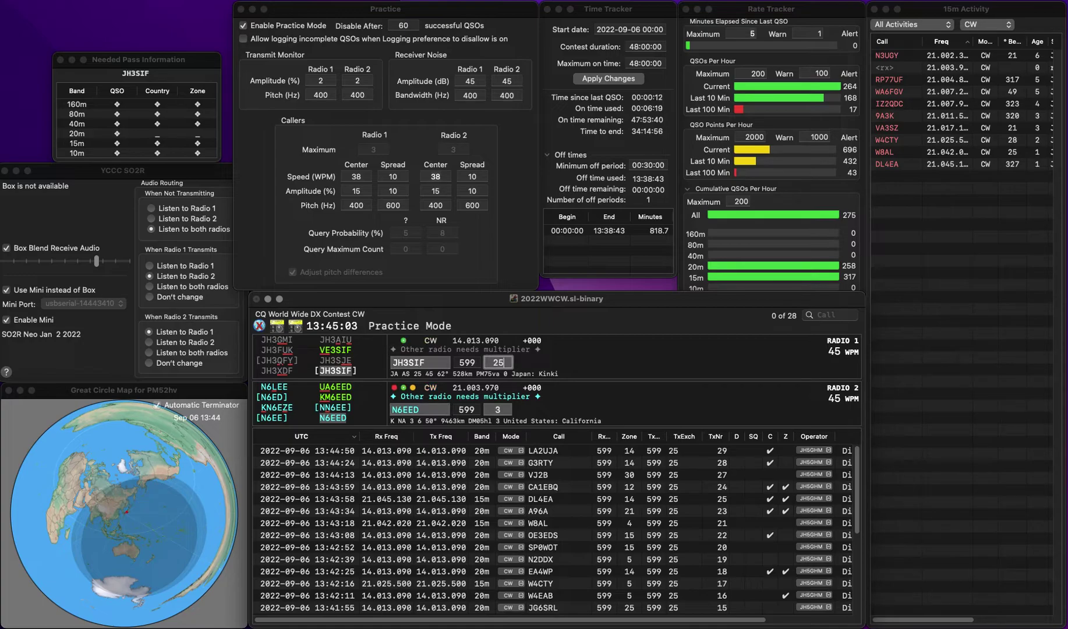
key("Return")
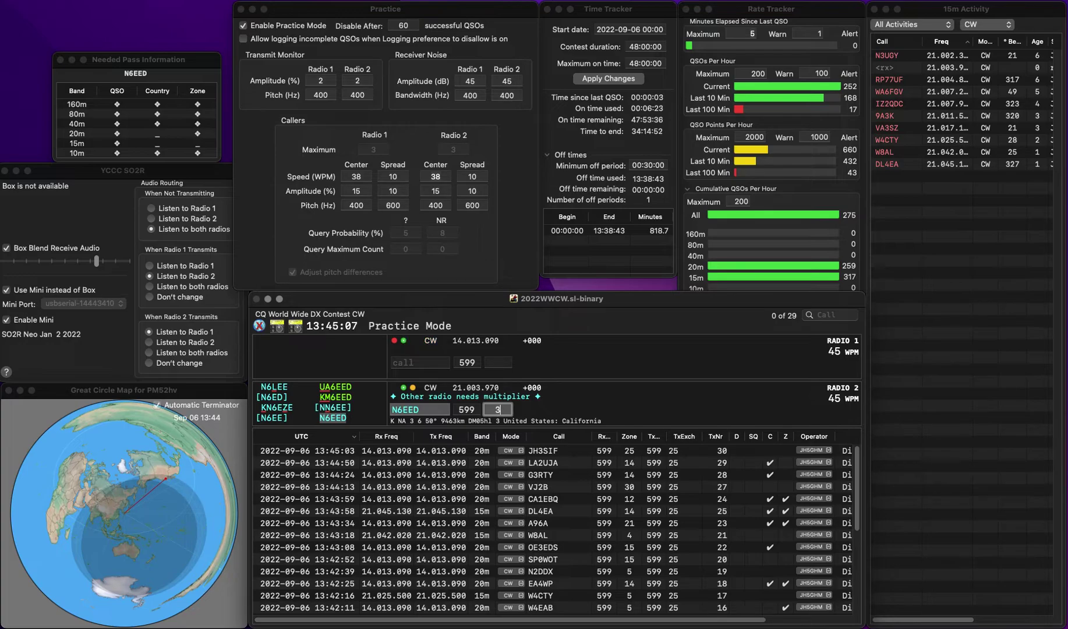
key("Return")
Step: Enter the call sign K3YP on Radio 1, send its exchange, and log it with zone 4
type("3YP")
key("Return")
key("Up")
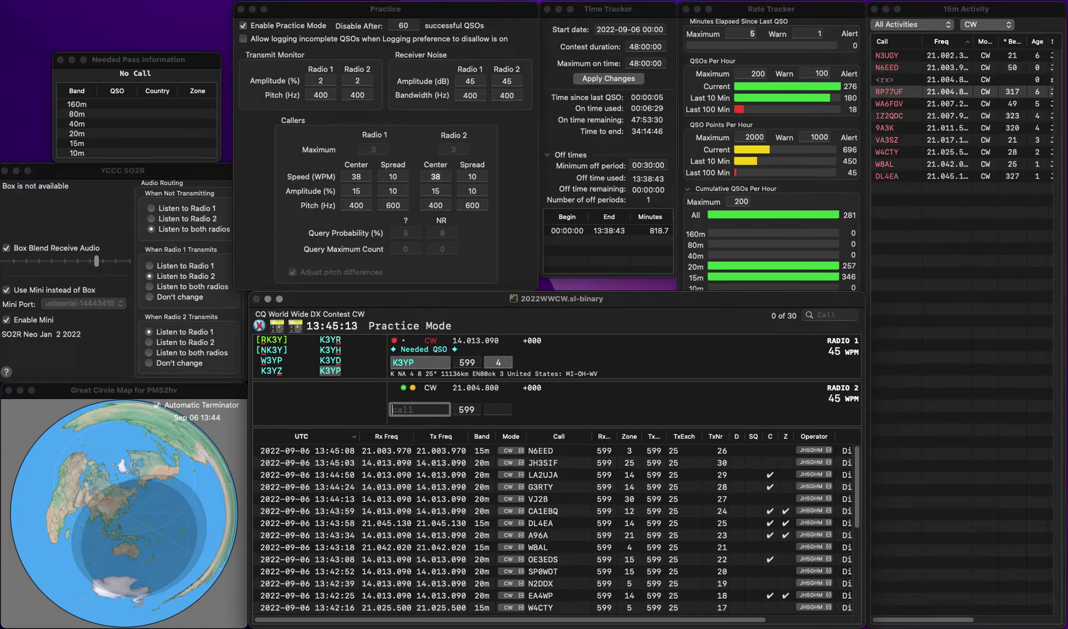
key("grave")
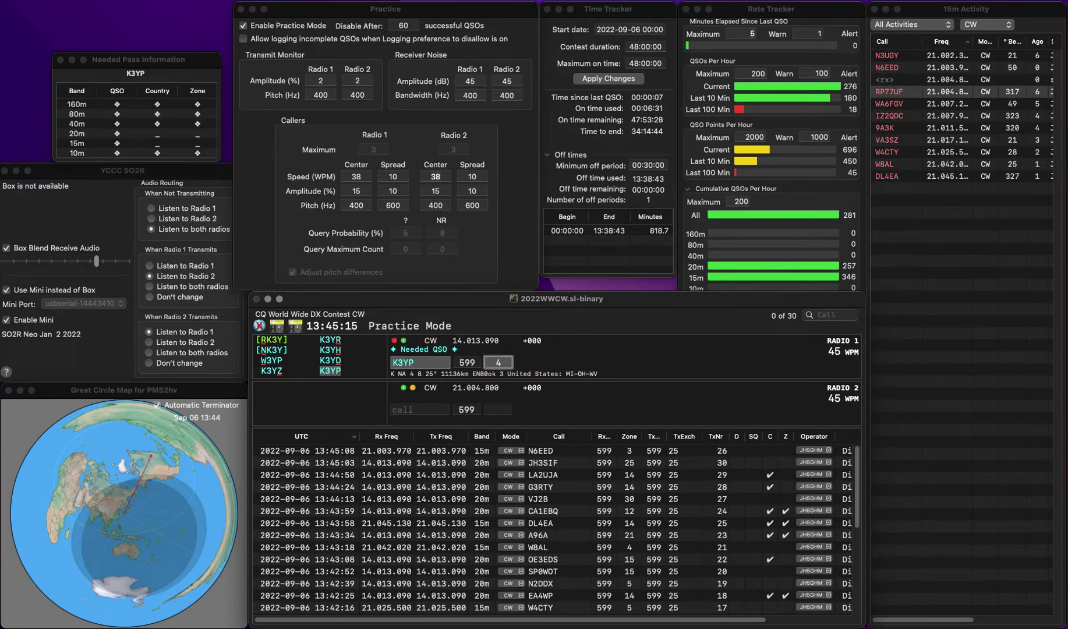
key("Return")
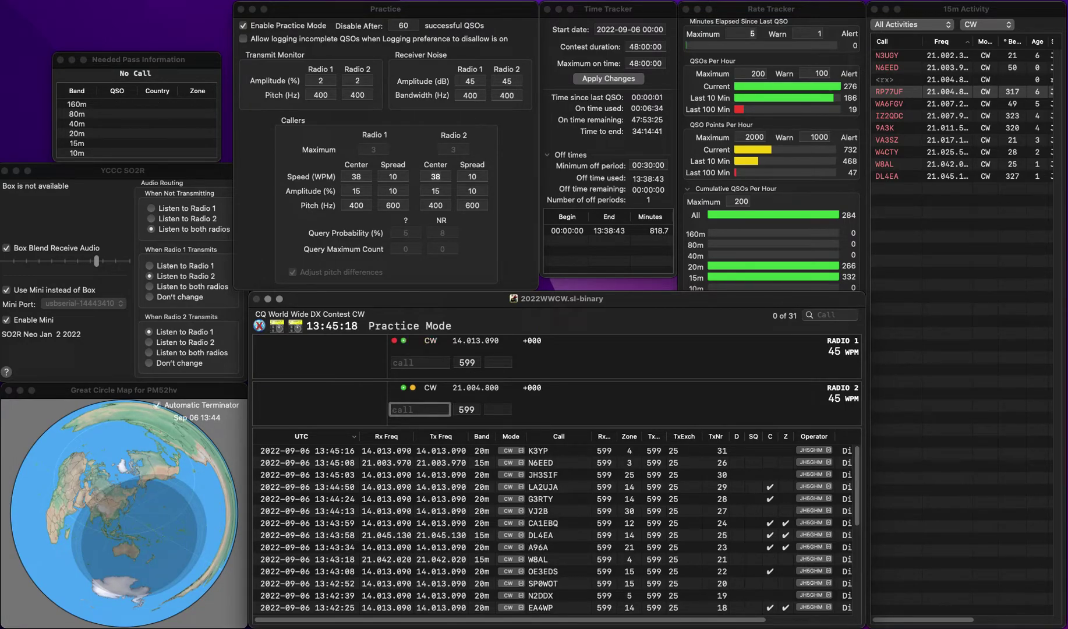
key("Up")
type("4V")
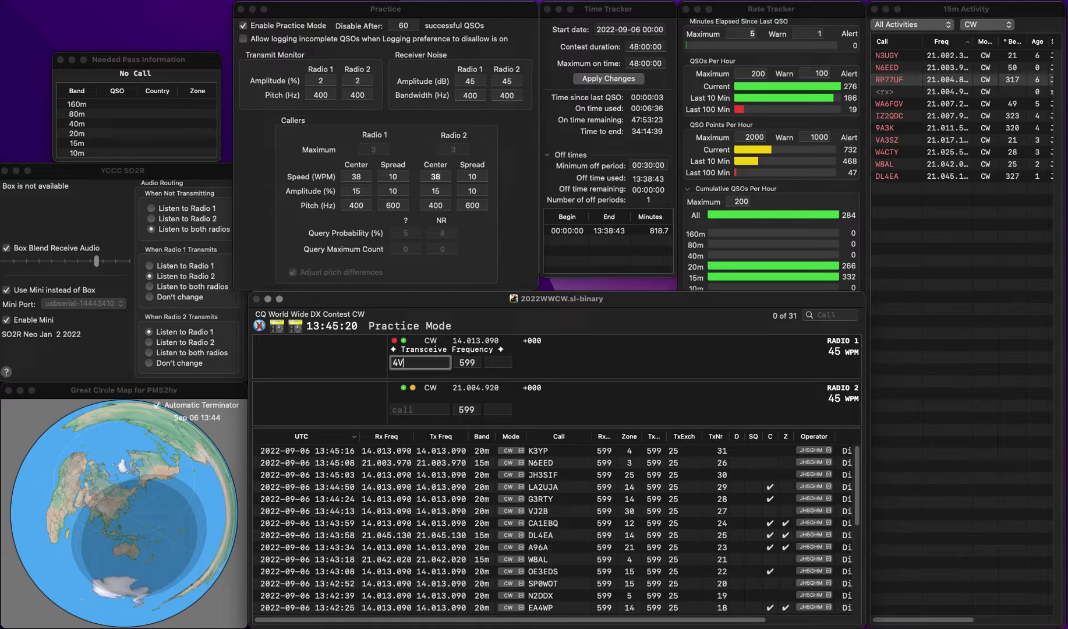
type("SL")
key("super+Left")
type("WA")
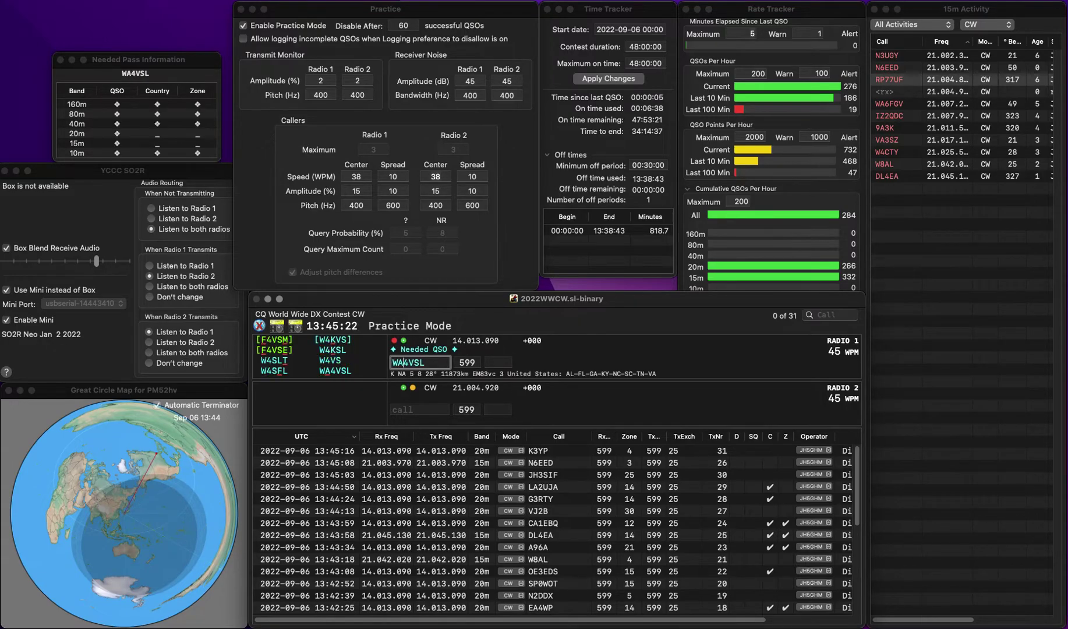
key("Return")
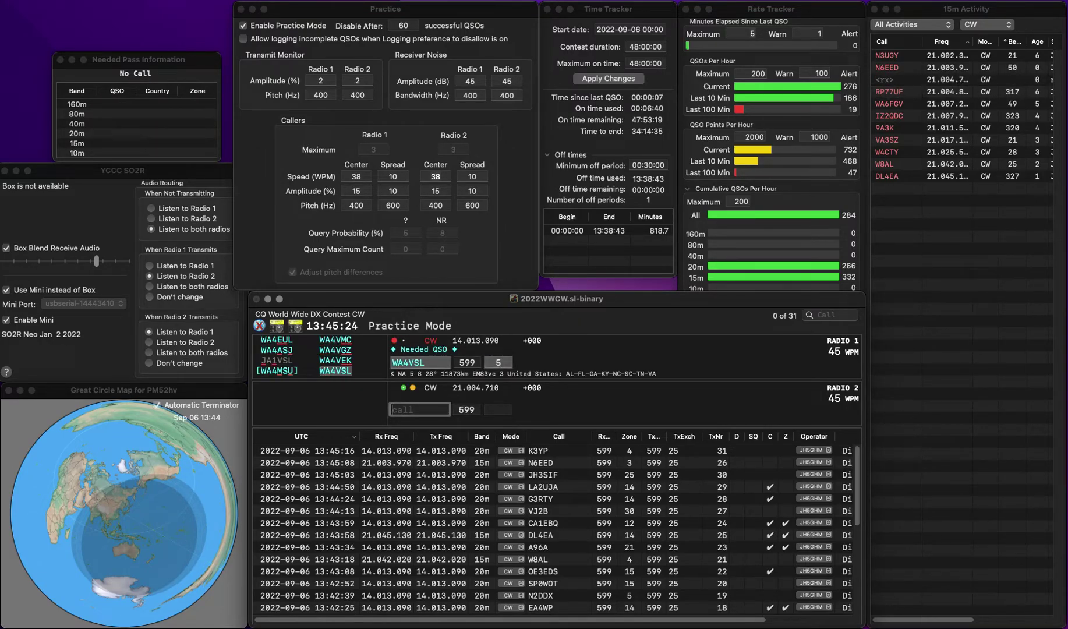
left_click(498, 362)
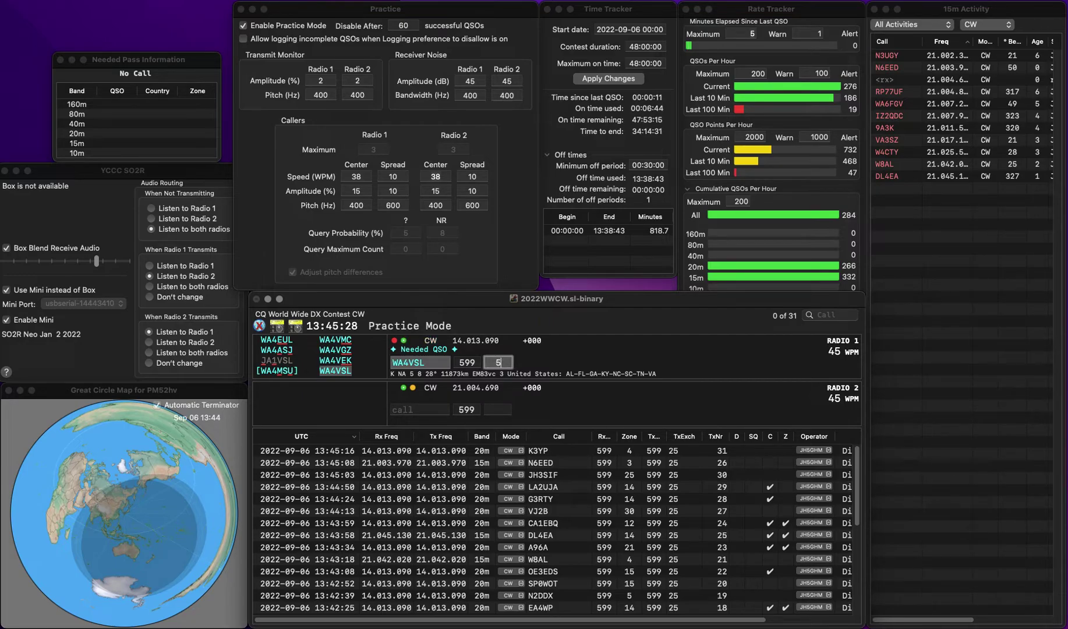
key("Return")
type("R6BW")
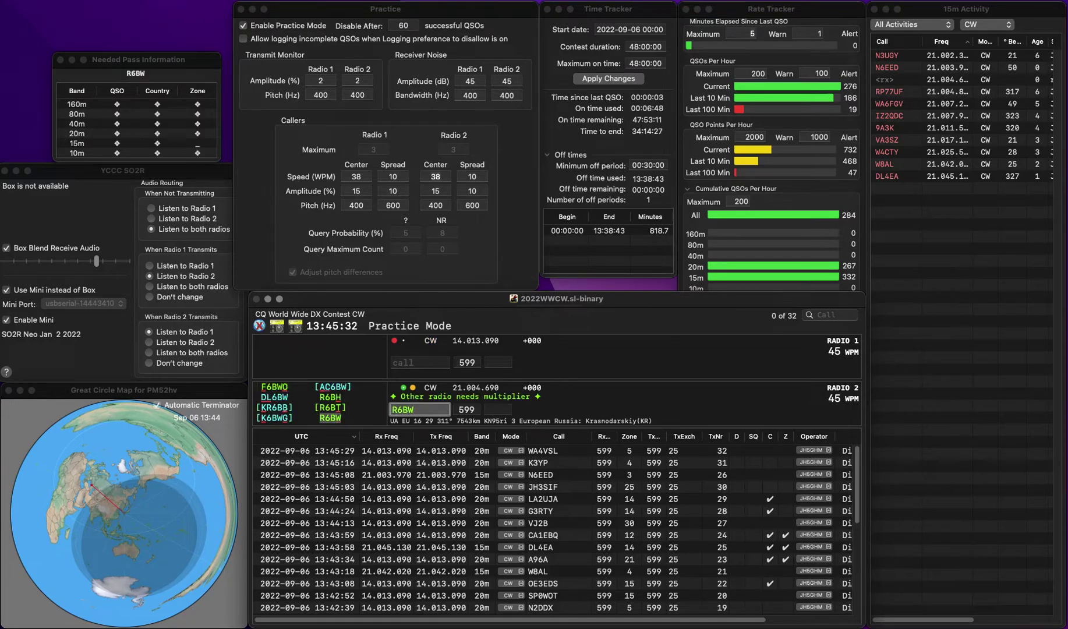
key("Return")
type("W8GU")
key("Tab")
left_click(497, 409)
key("Return")
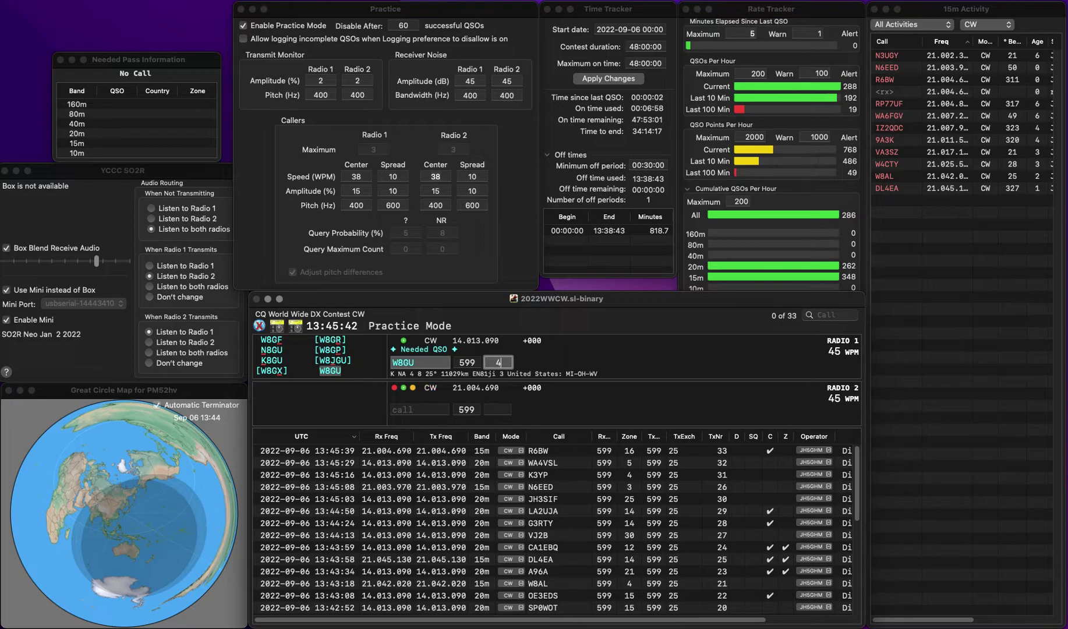
key("Return")
key("space")
key("BackSpace")
type("F")
key("Return")
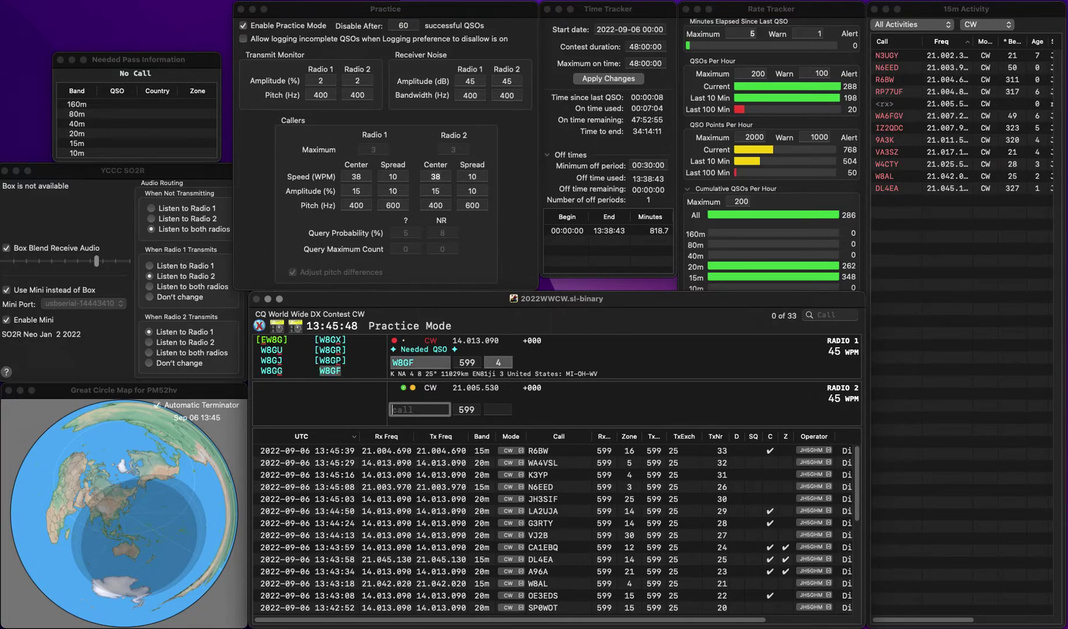
key("Up")
key("Return")
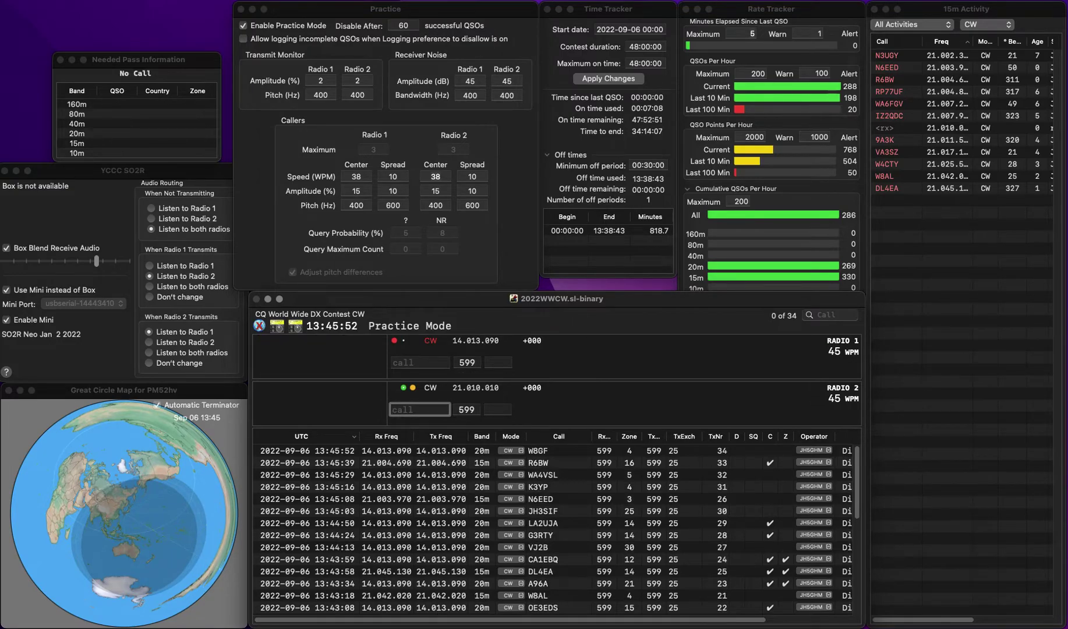
Step: Enter the call sign DF4WO on Radio 1, send its exchange, and log it with zone 14
key("Up")
type("DF4WO")
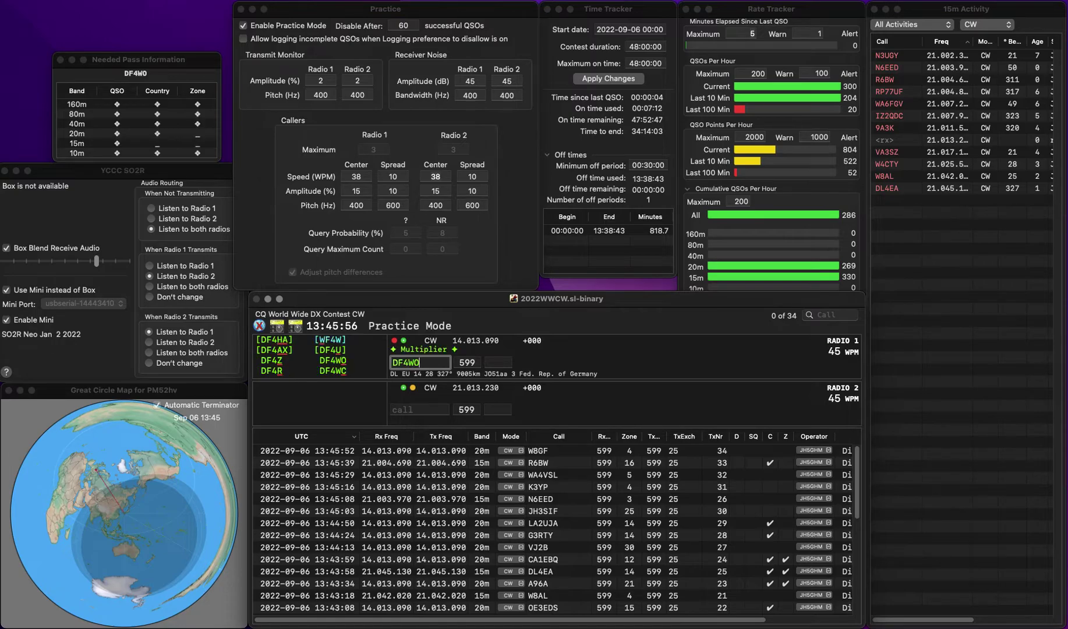
key("Return")
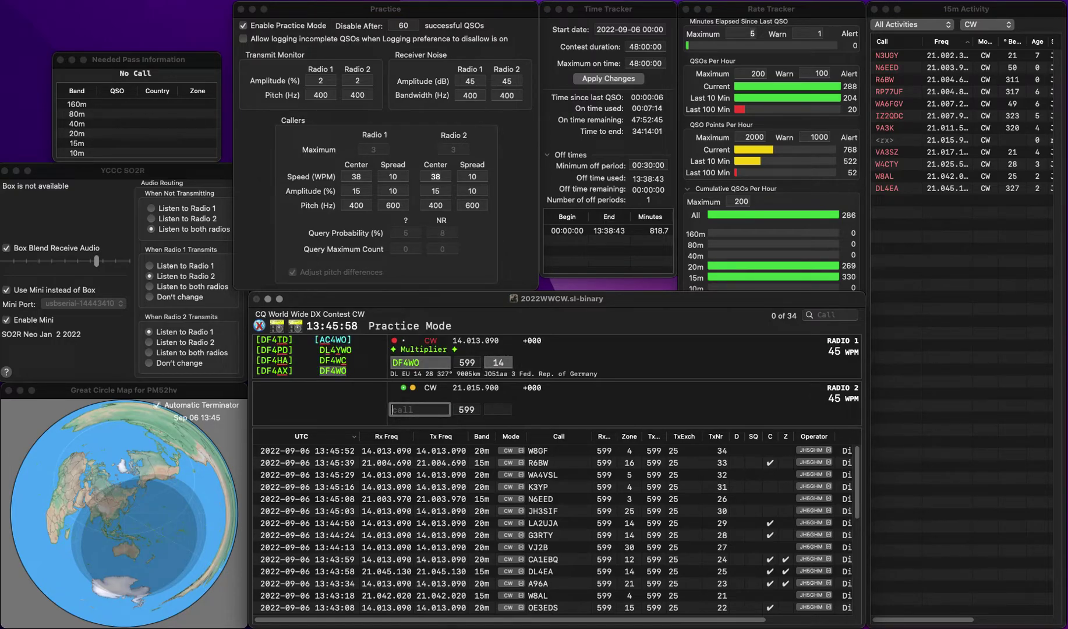
left_click(503, 362)
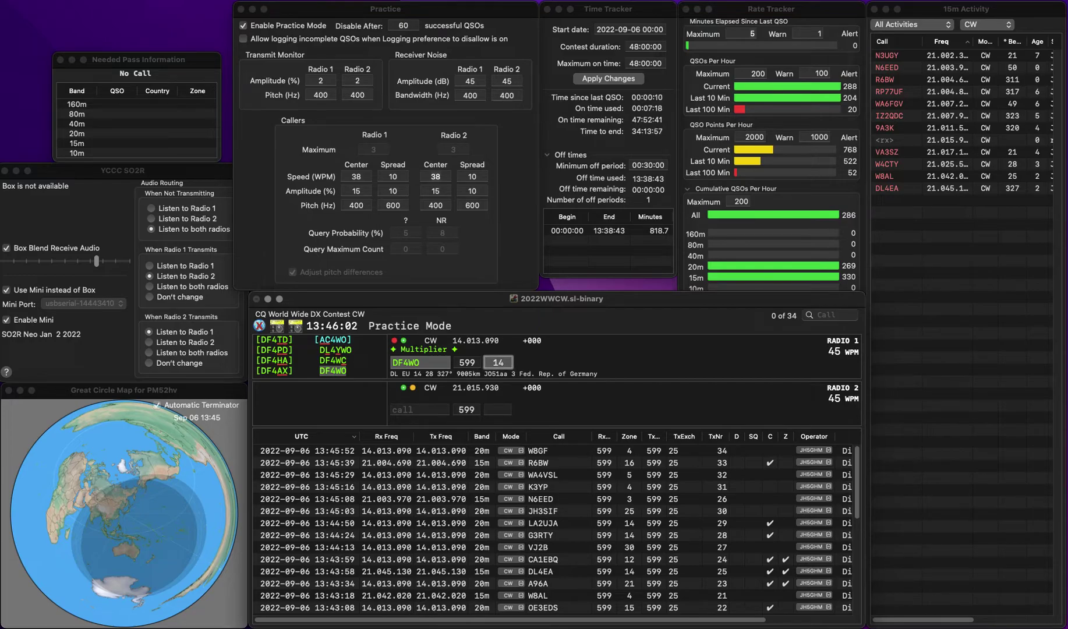
key("Return")
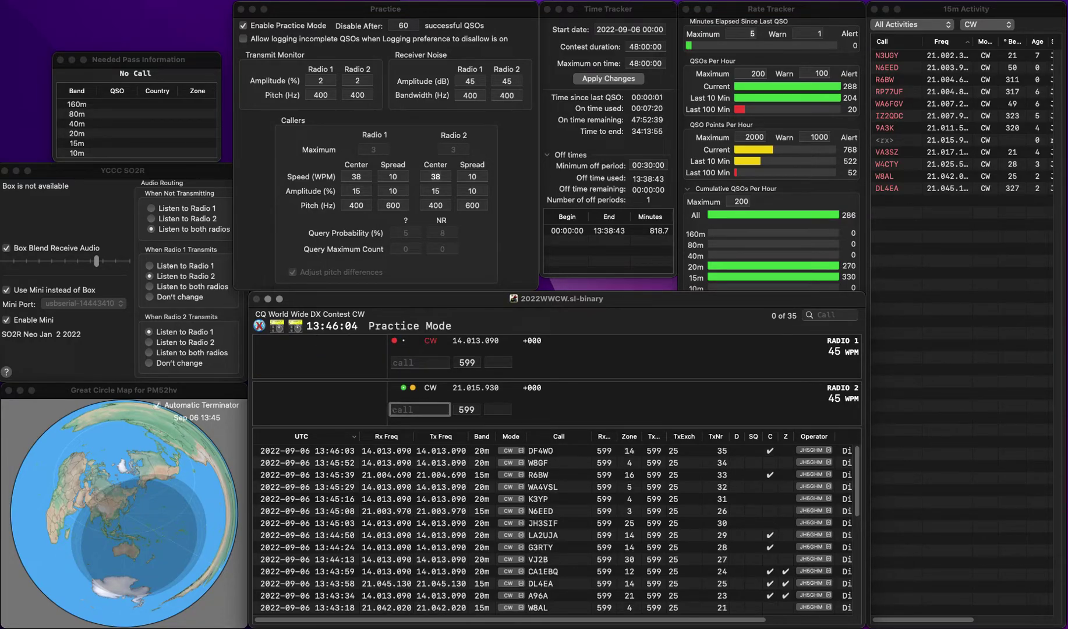
left_click(419, 362)
type("JJ2")
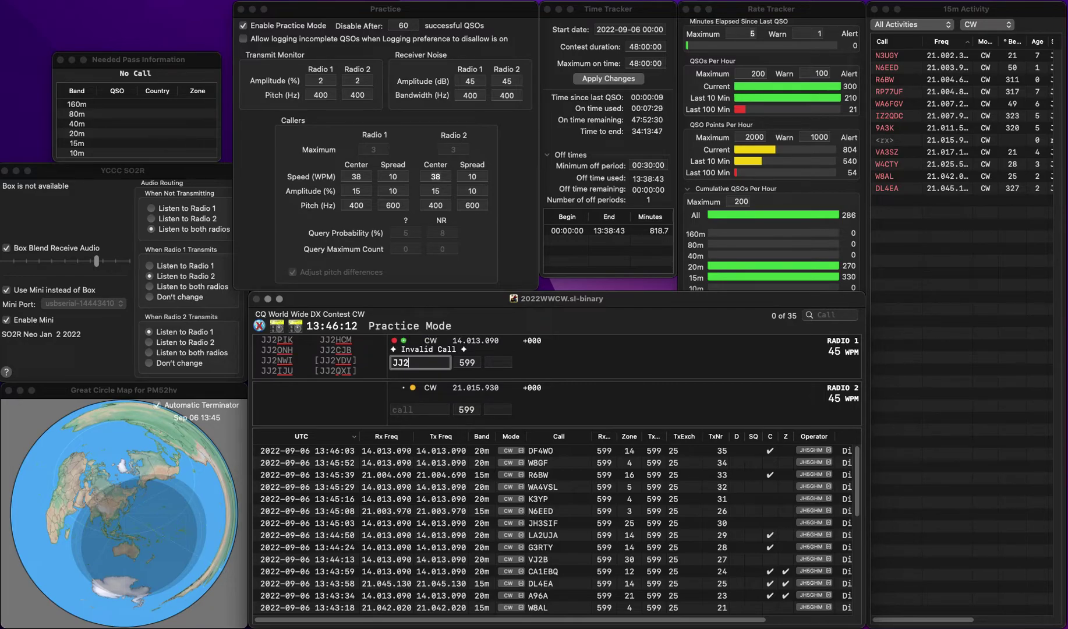
type("VLY")
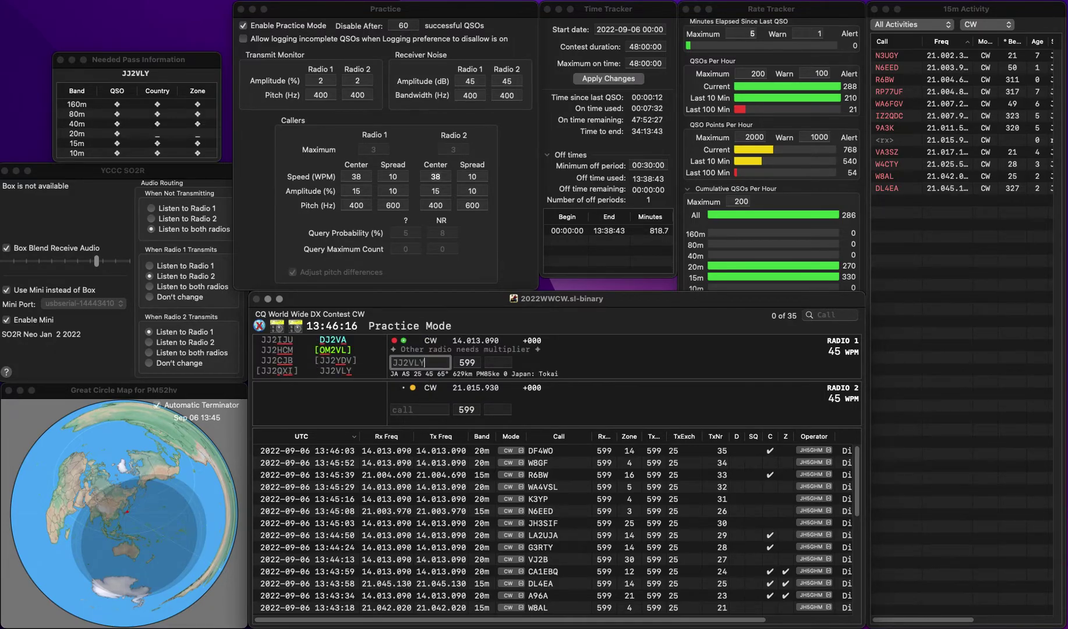
key("Return")
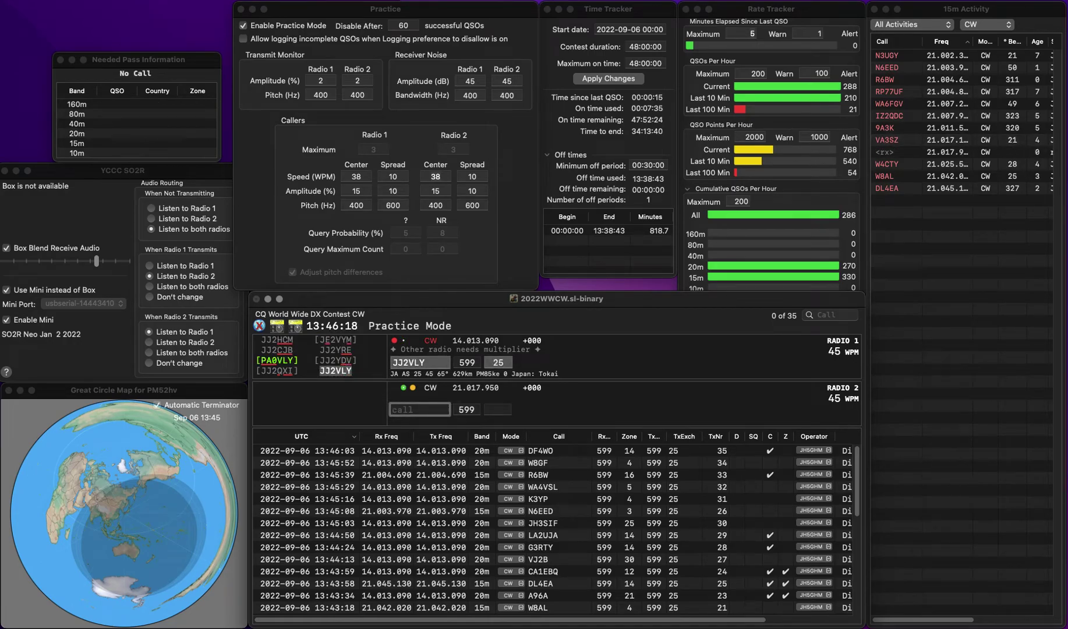
key("`")
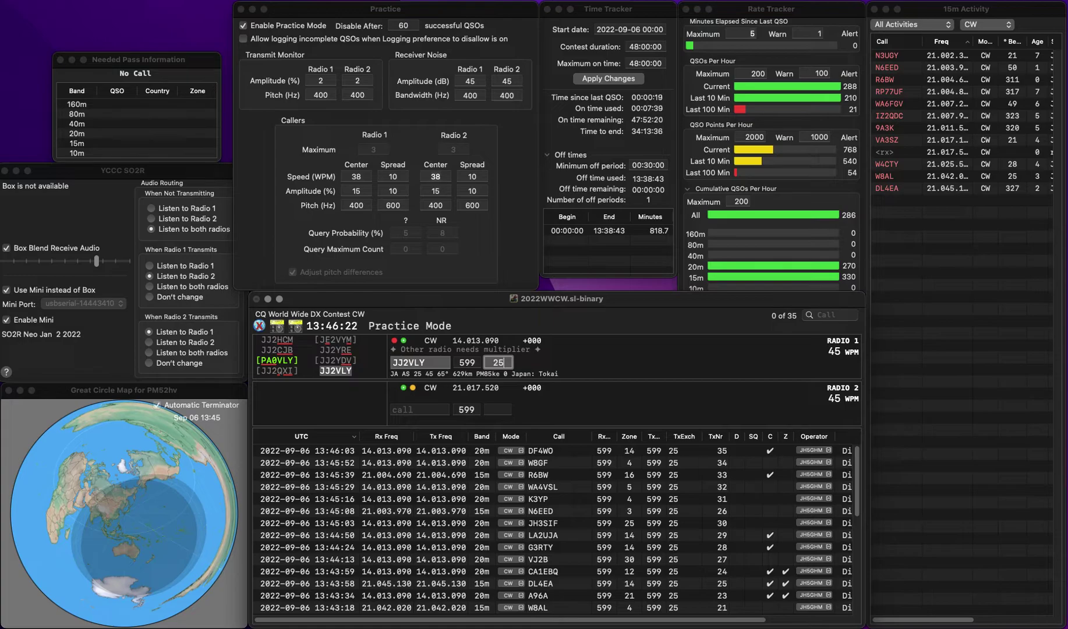
key("Return")
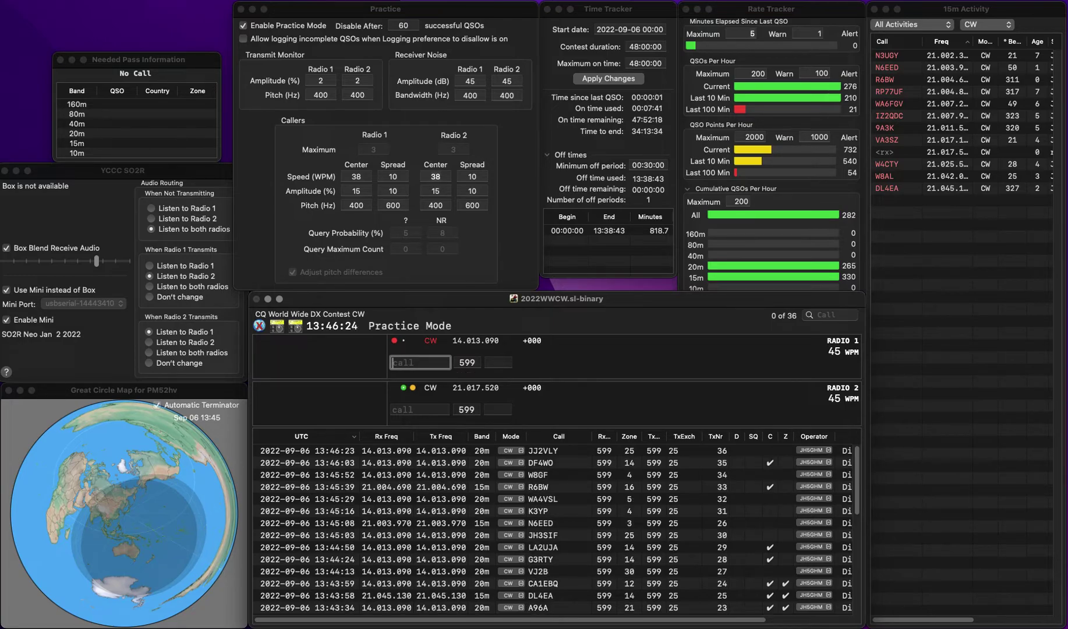
type("HB9B")
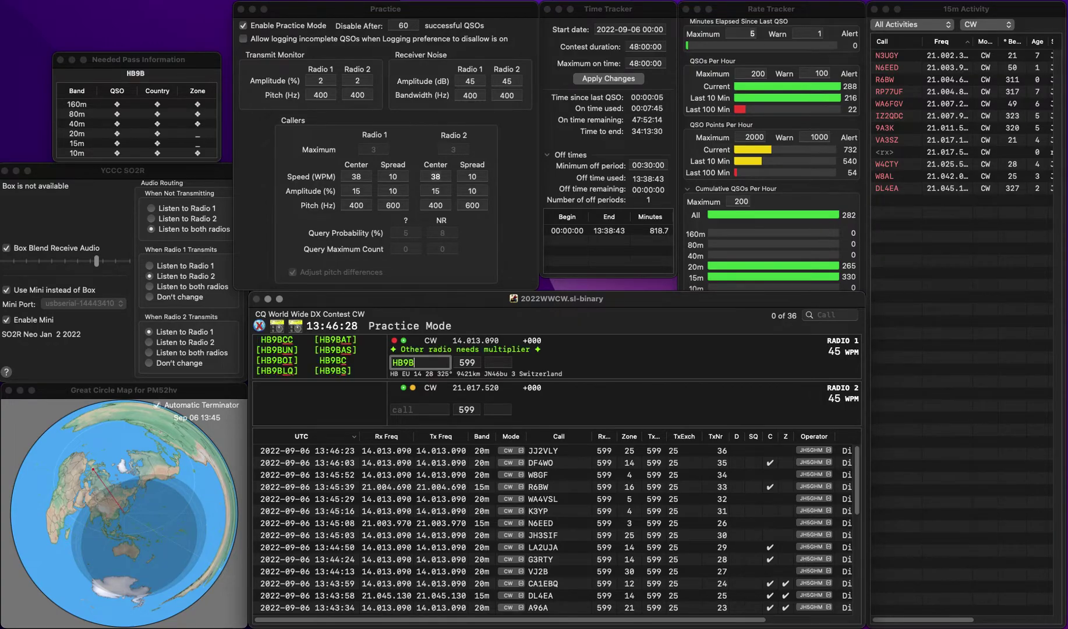
type("XY")
key("Return")
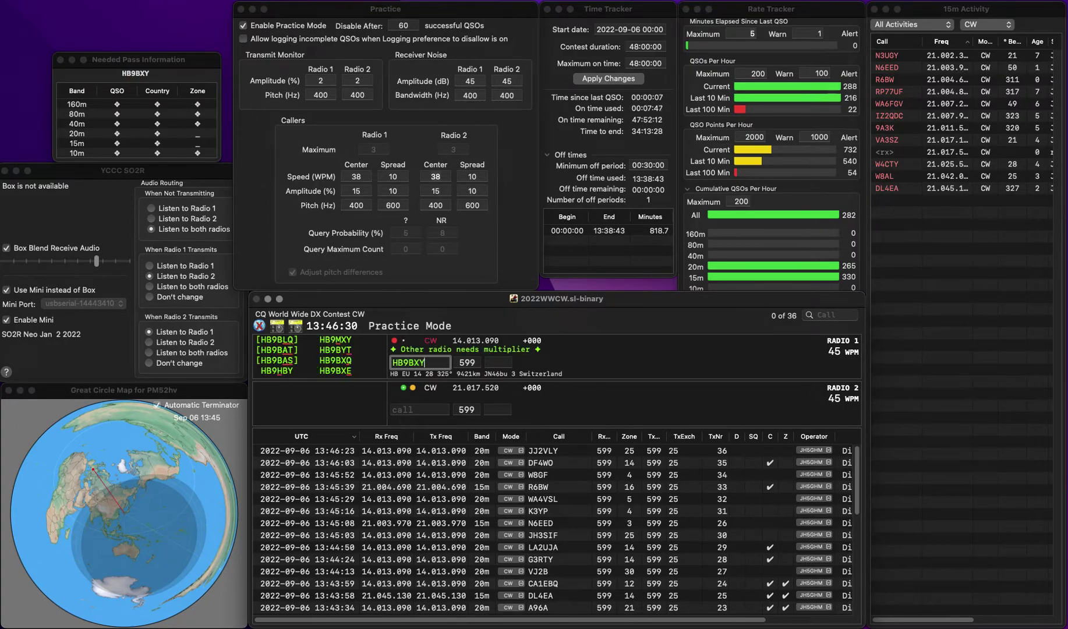
type("VA3CN")
key("Home")
key("Delete")
type("U")
key("Return")
key("Return")
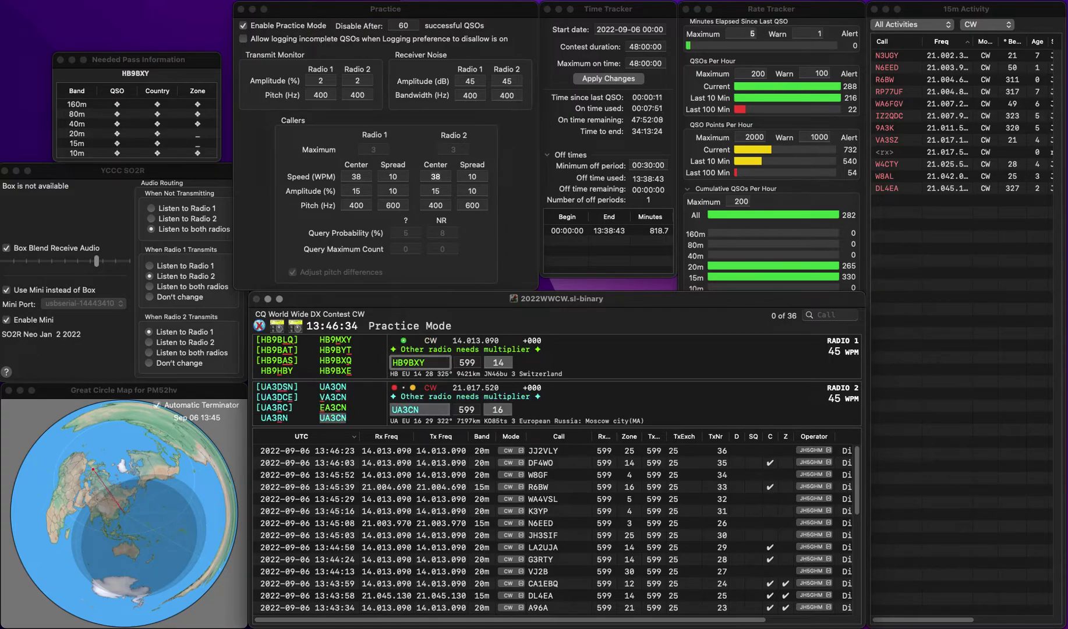
key("BackSpace")
type("M")
key("Return")
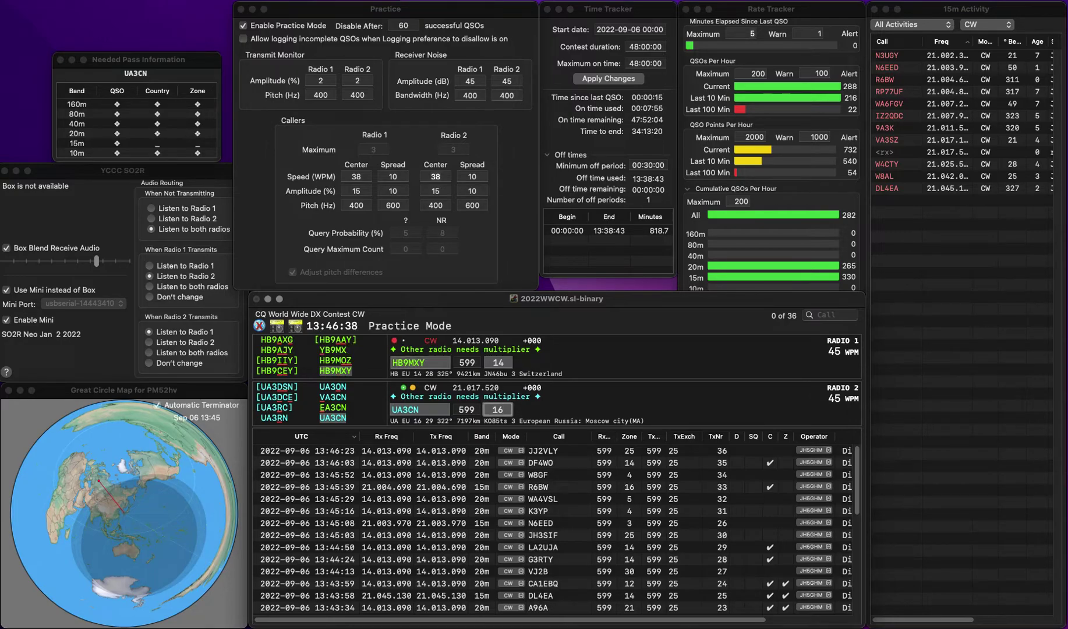
type("1")
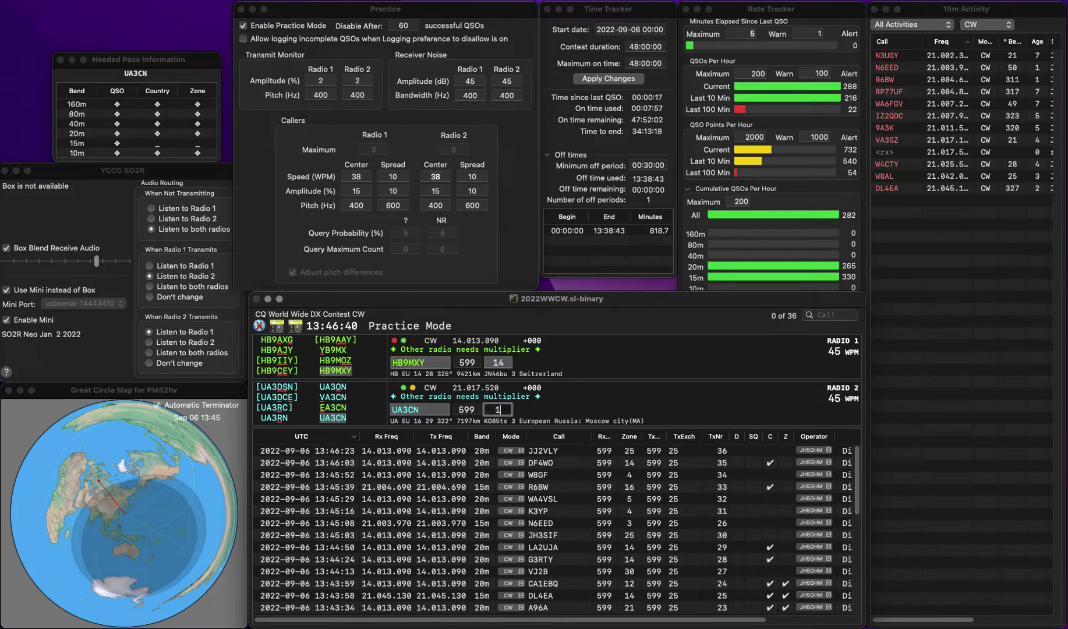
key("BackSpace")
key("Tab")
key("Left")
key("Left")
key("Left")
key("Left")
key("BackSpace")
type("V")
key("Tab")
key("Up")
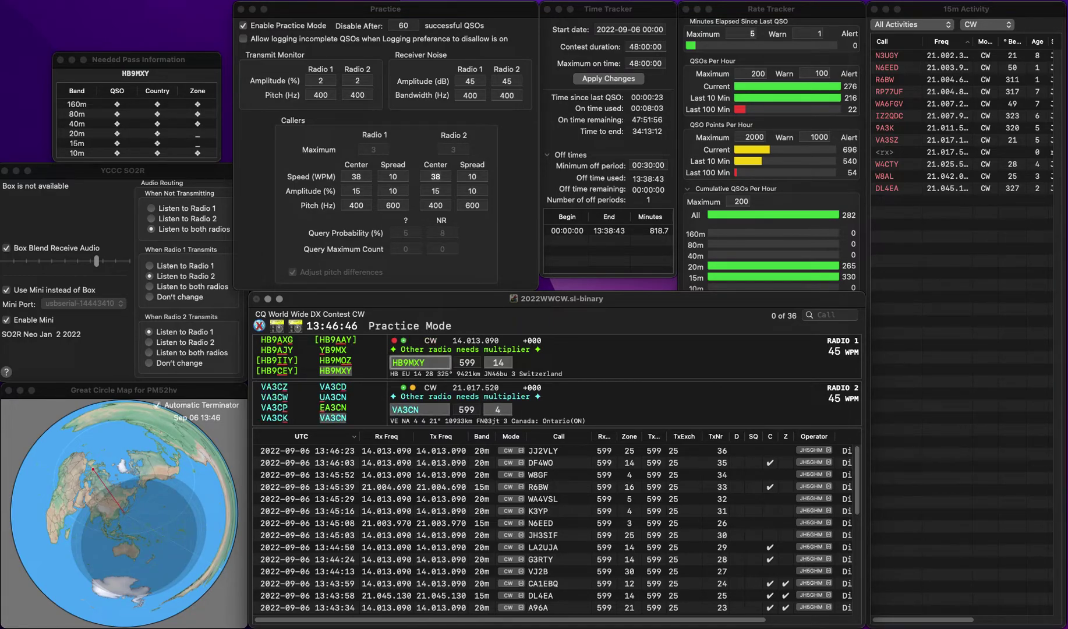
key("Down")
key("Return")
key("Up")
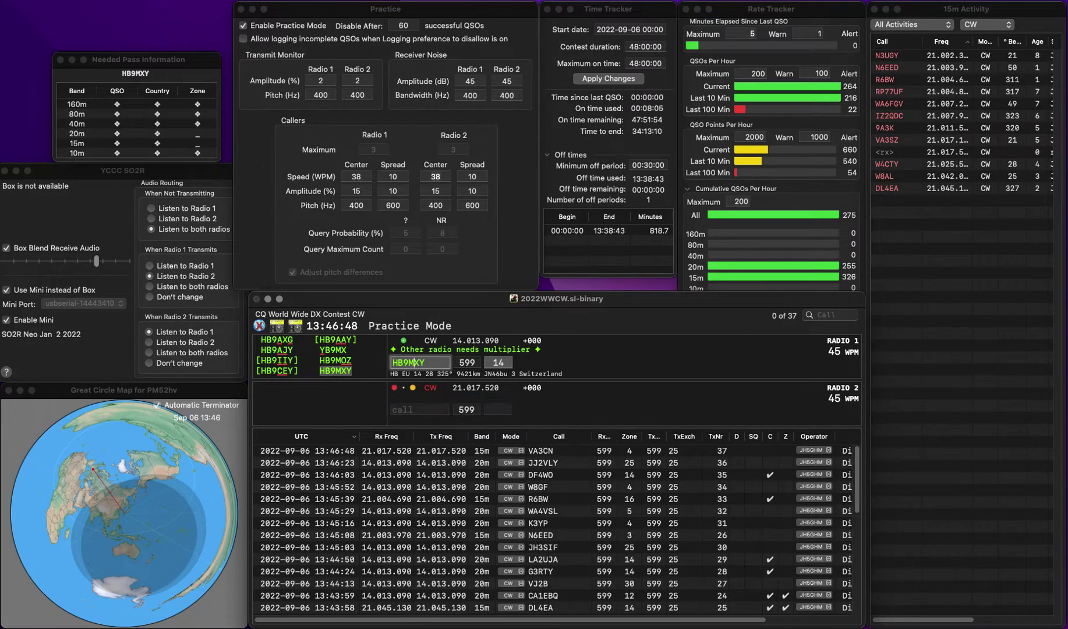
key("Return")
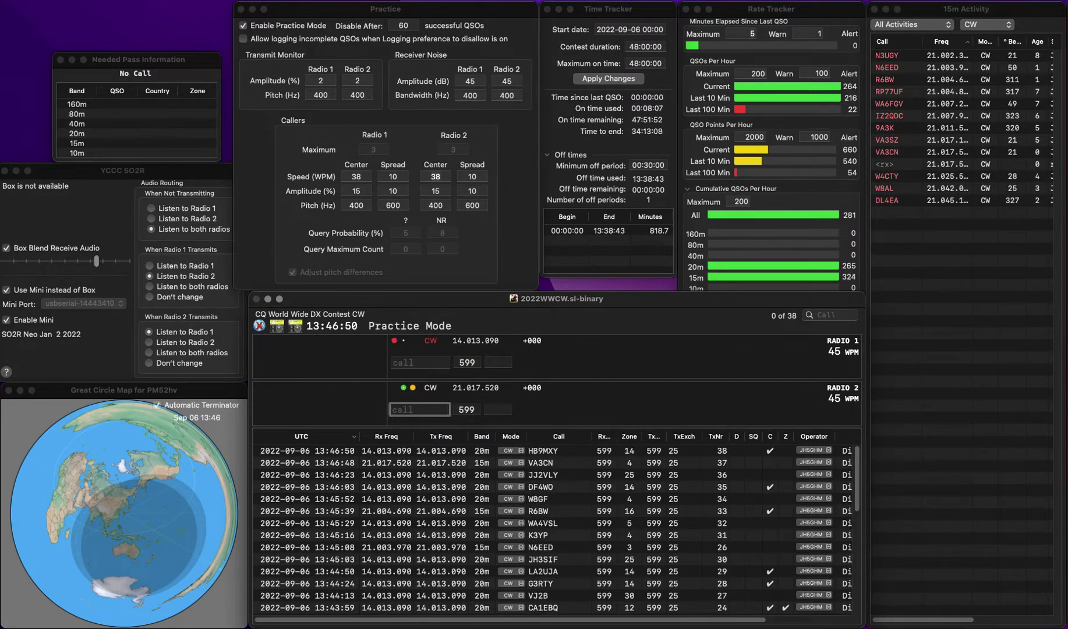
key("Up")
type("I0KHY")
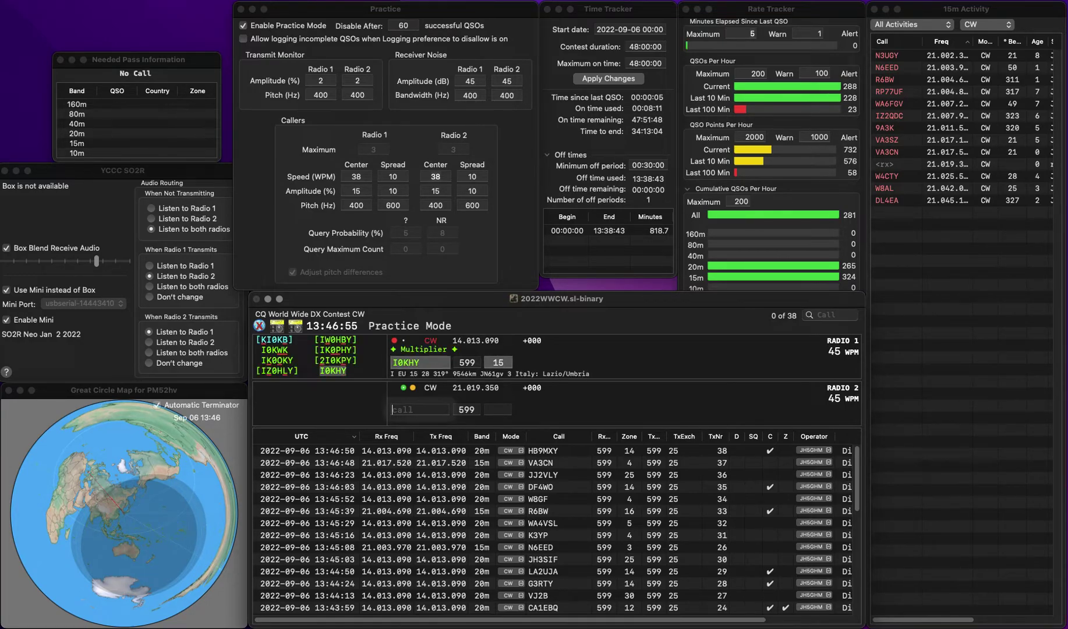
key("Up")
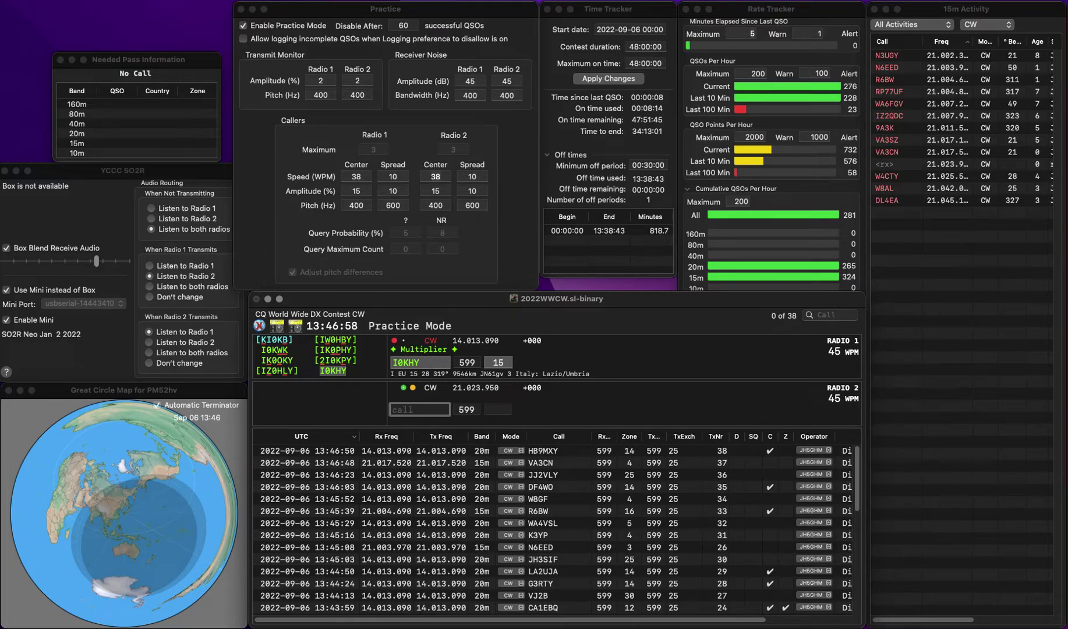
left_click(498, 362)
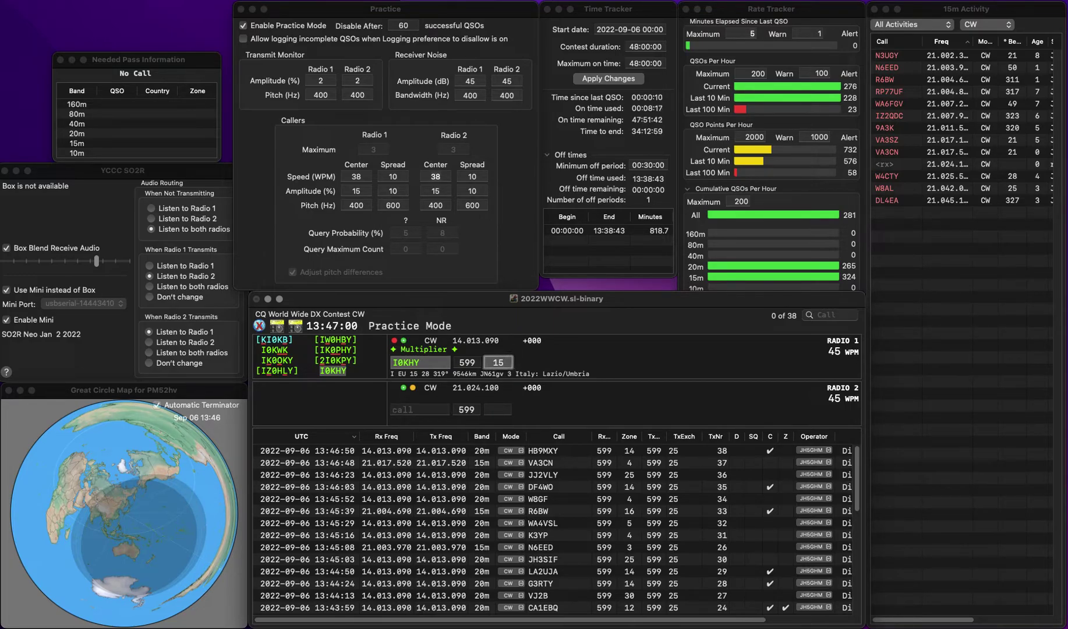
key("Return")
type("W")
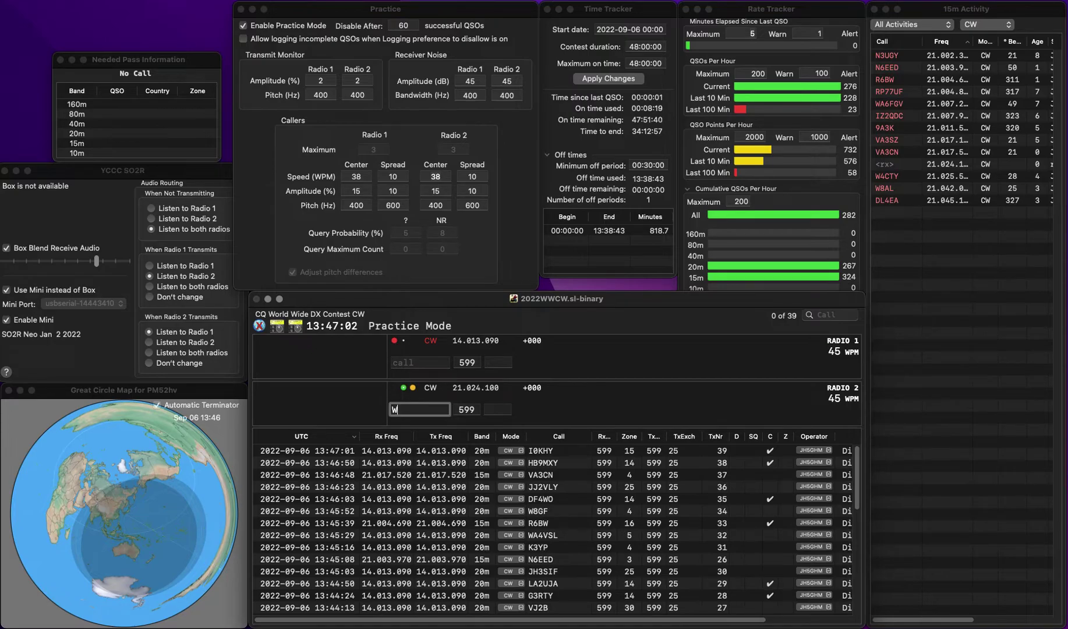
type("A0FAA")
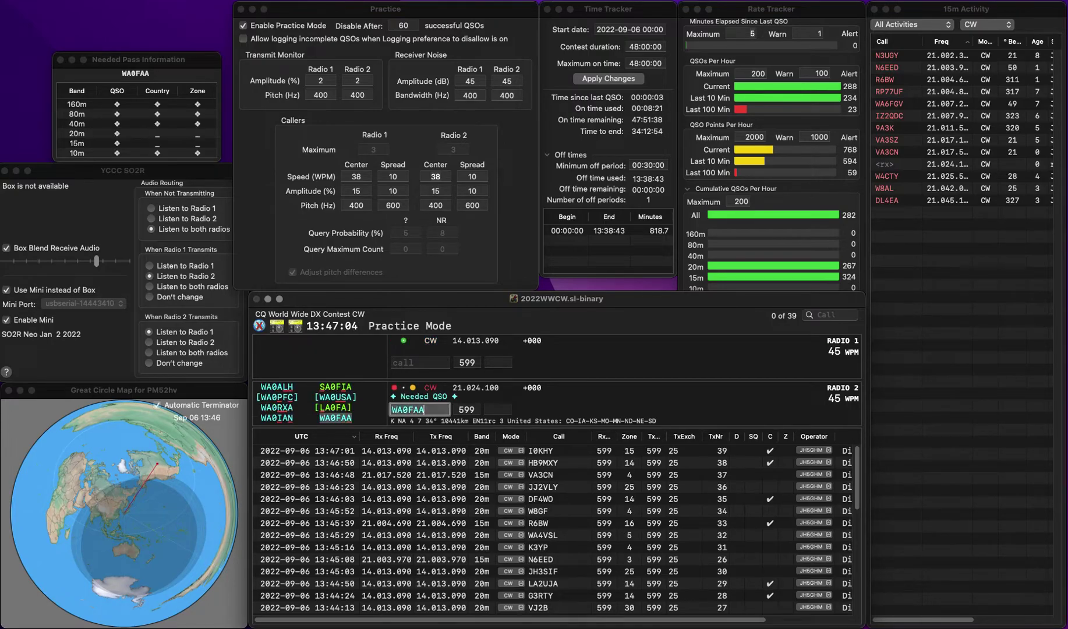
key("Return")
type("RM")
key("Return")
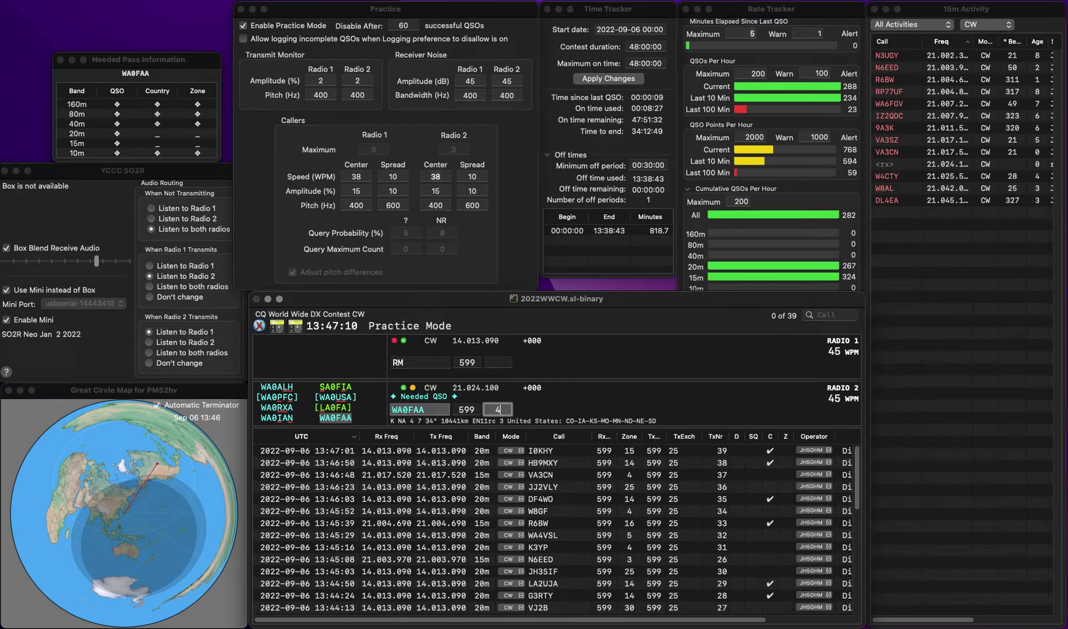
key("Return")
key("Left")
key("BackSpace")
type("LAB")
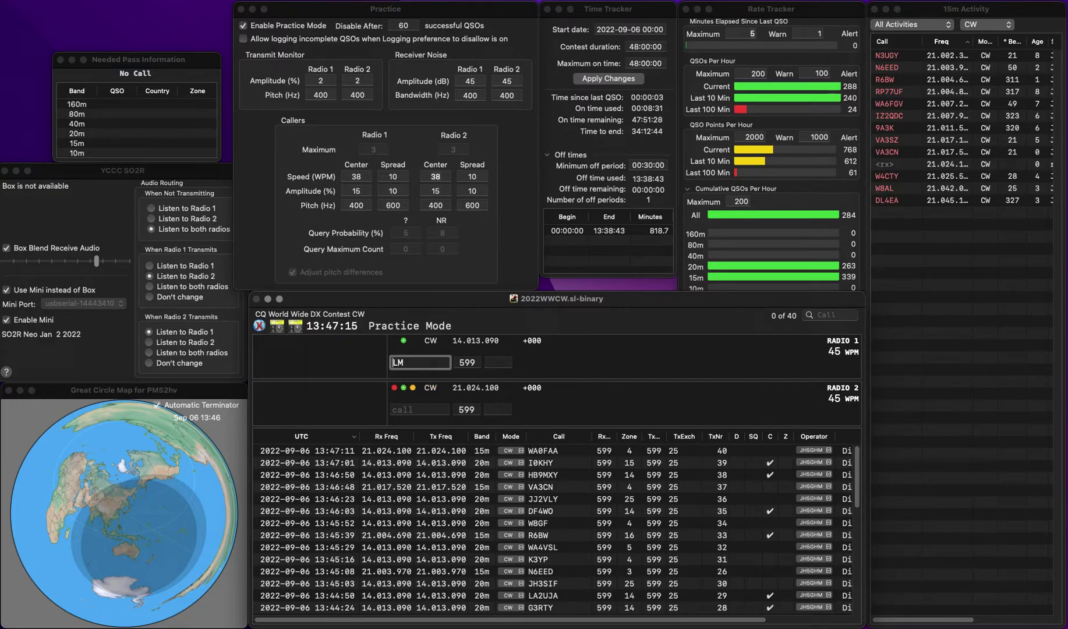
type("0")
key("Return")
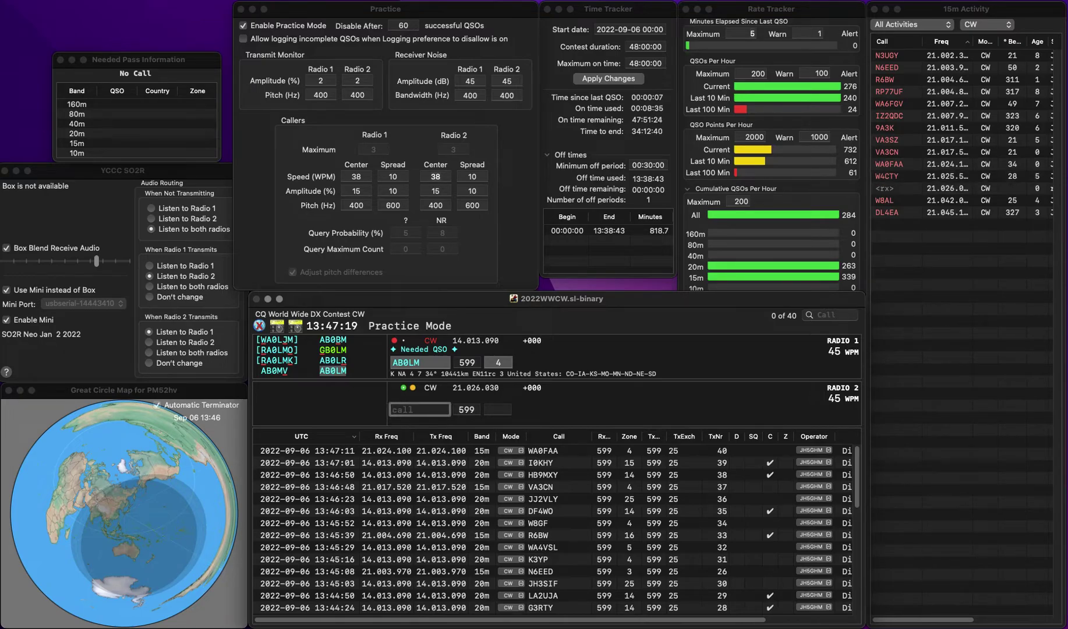
left_click(408, 362)
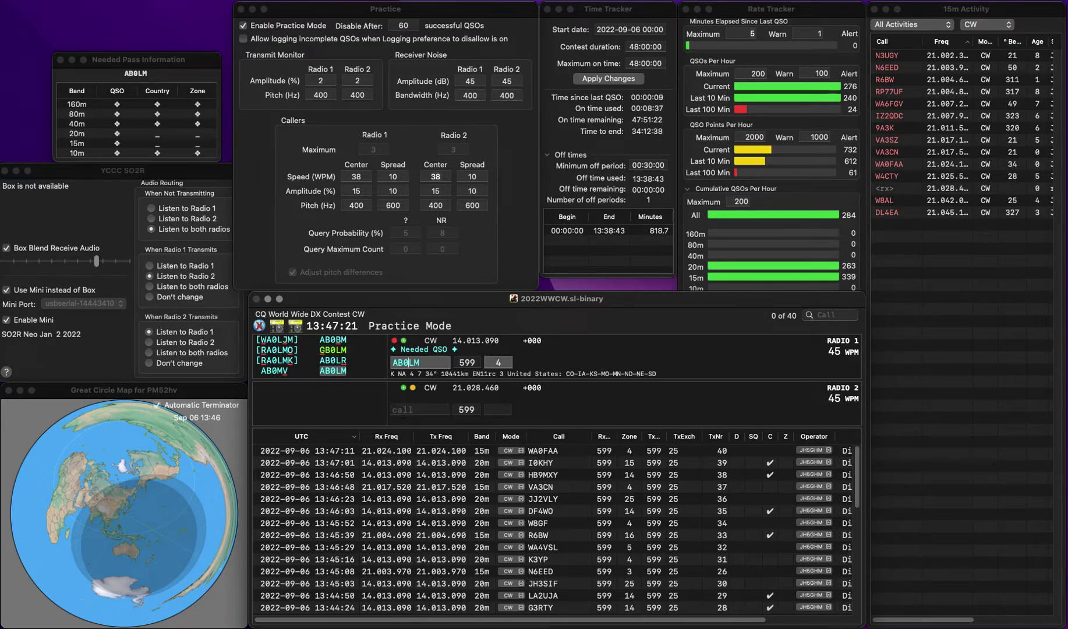
key("Return")
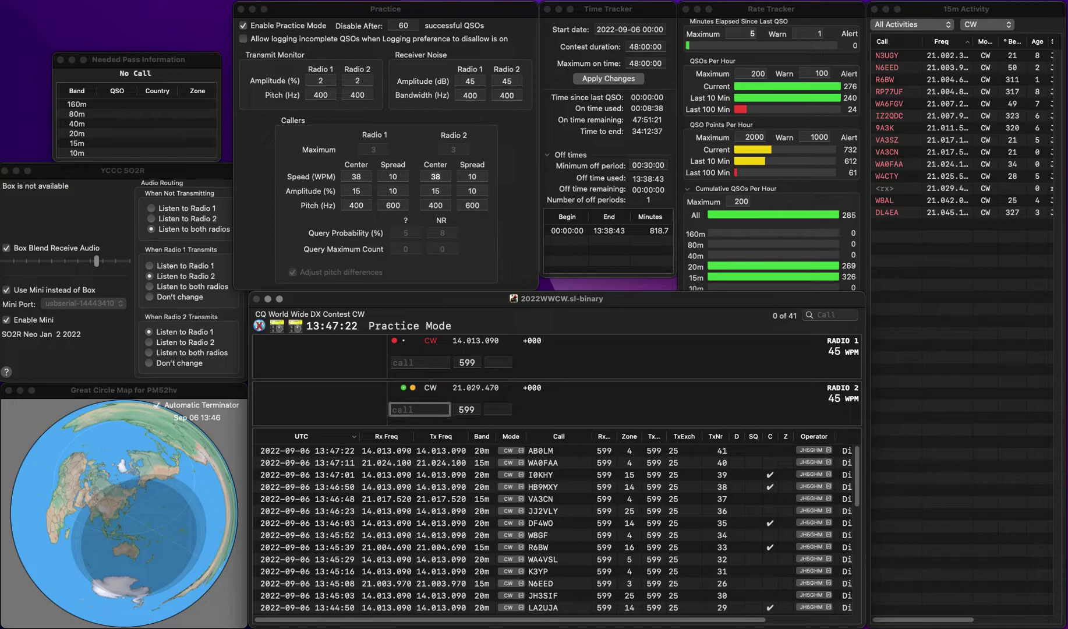
left_click(419, 362)
type("VA3OB")
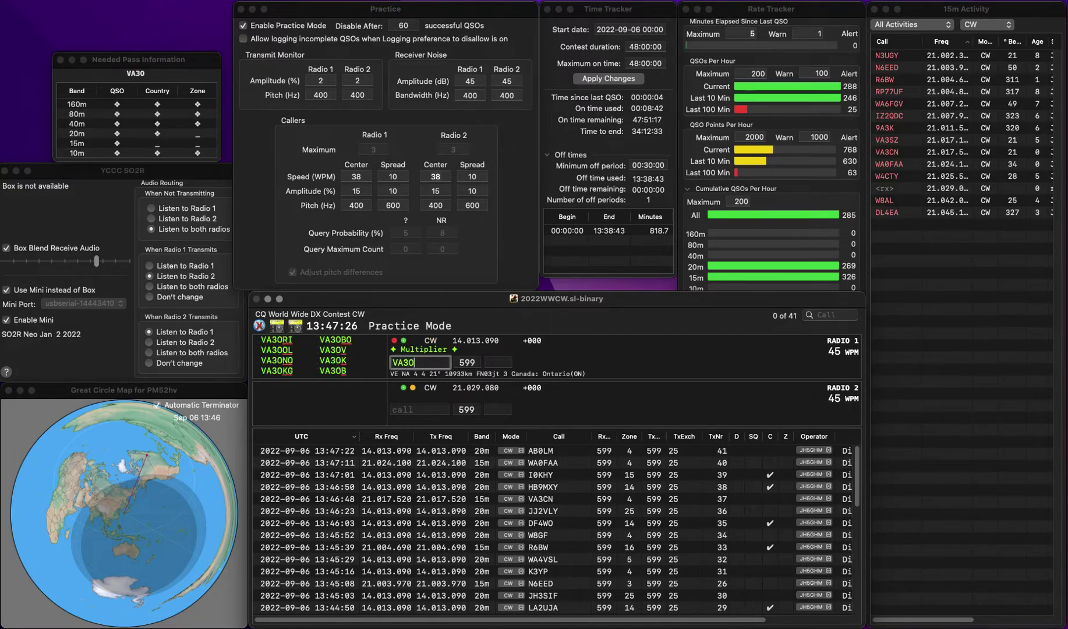
key("Return")
left_click(497, 362)
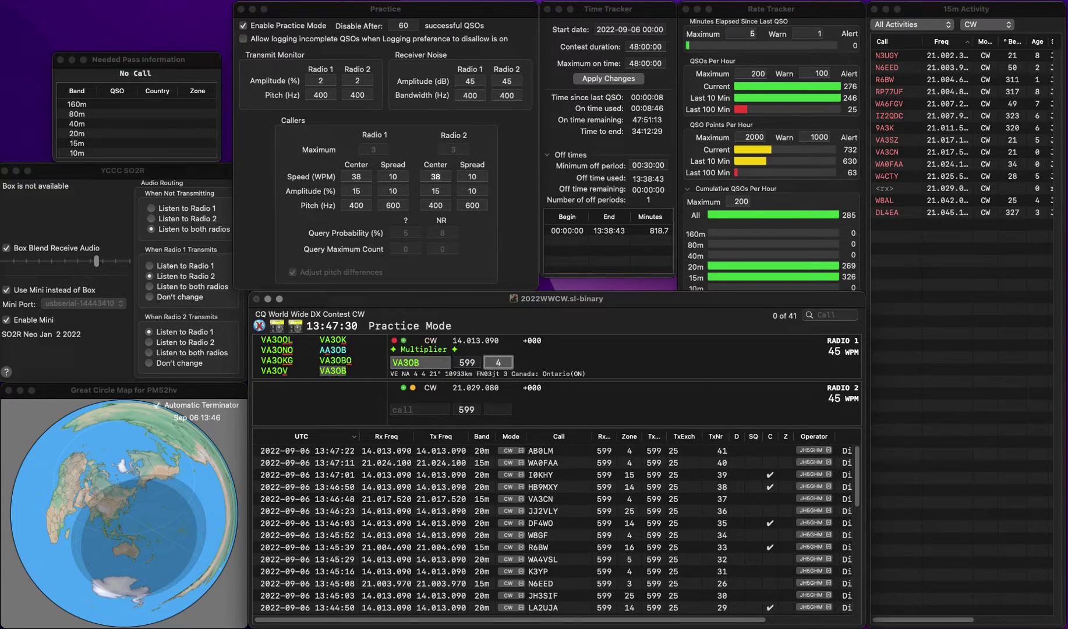
key("Return")
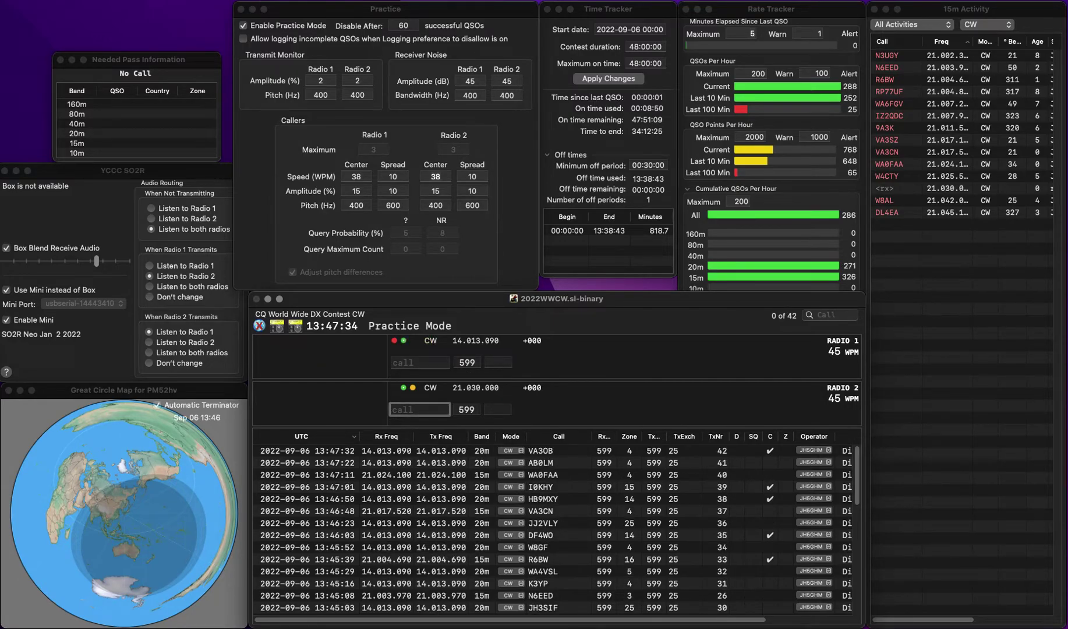
Step: Enter the partial call B9 on Radio 1 and send it to the caller
left_click(420, 362)
type("B9")
key("Return")
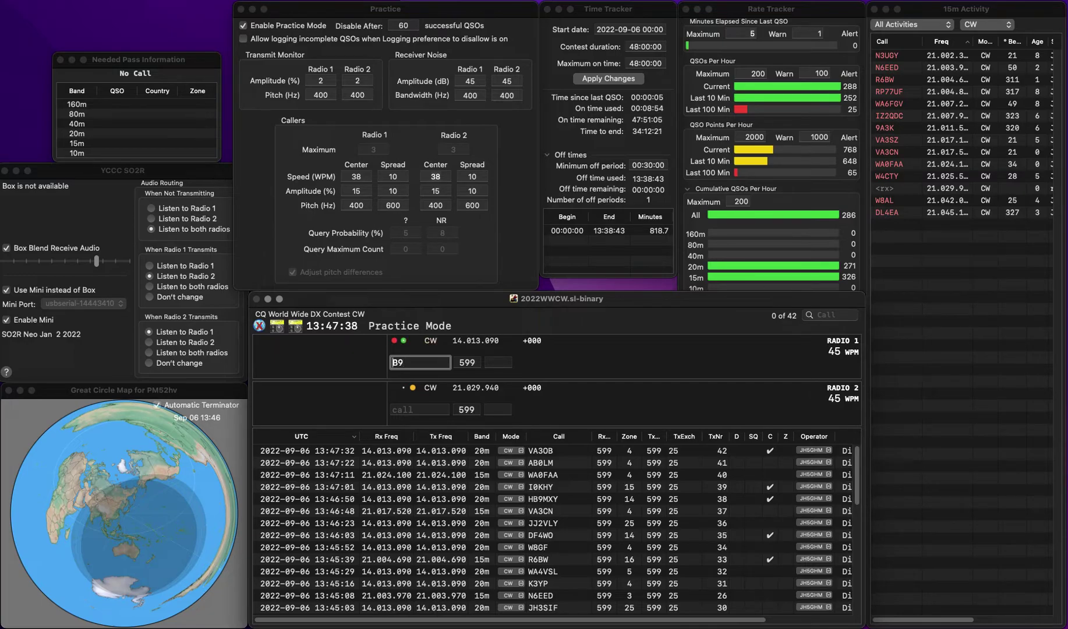
Step: Complete the Radio 1 call sign to HB9S, send the exchange, and log the contact with zone 14
type("H")
key("End")
type("S")
key("Return")
left_click(499, 362)
key("Down")
key("Up")
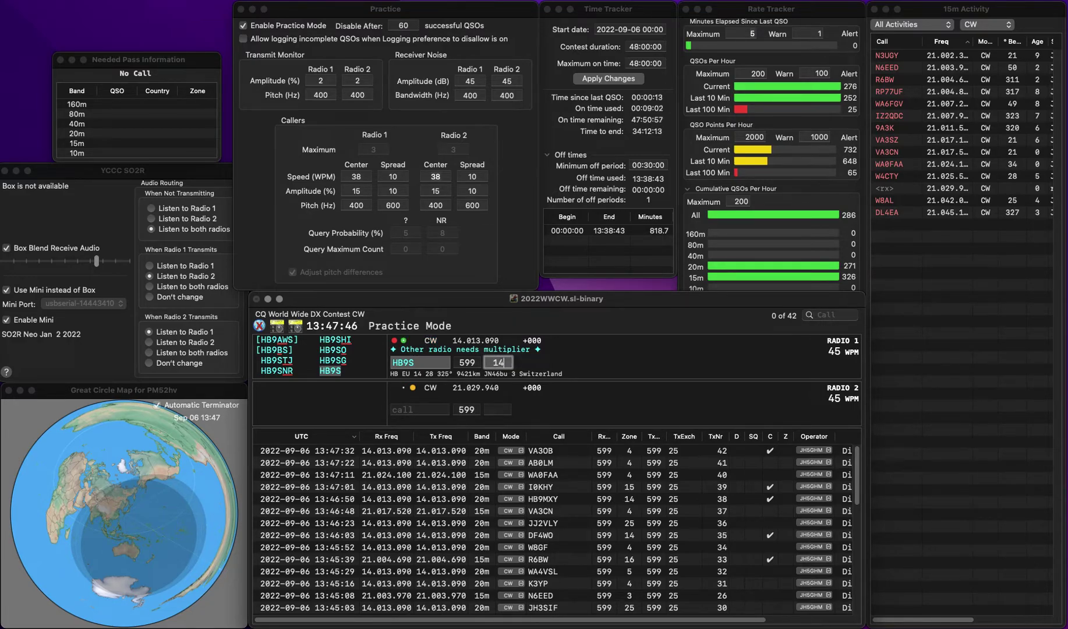
key("Return")
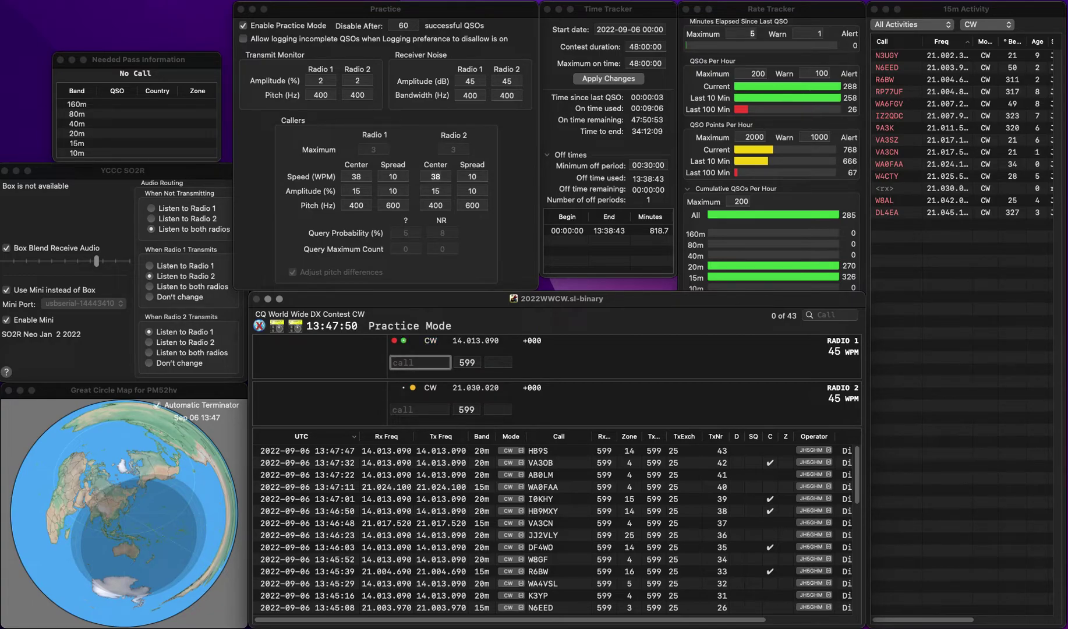
type("6ZVF")
key("Return")
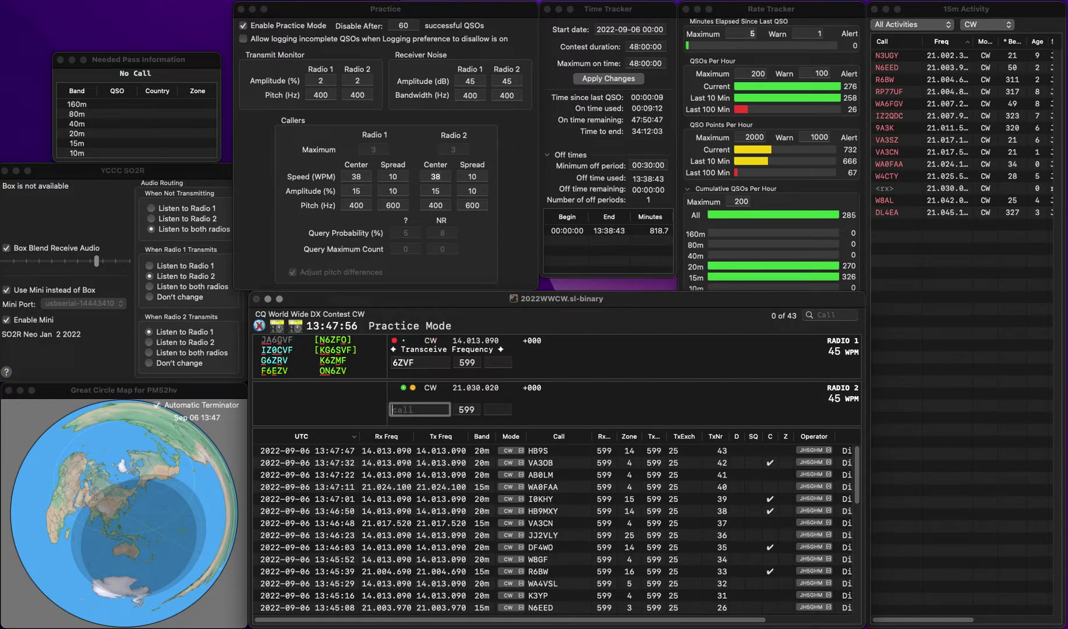
type("WB3KVR")
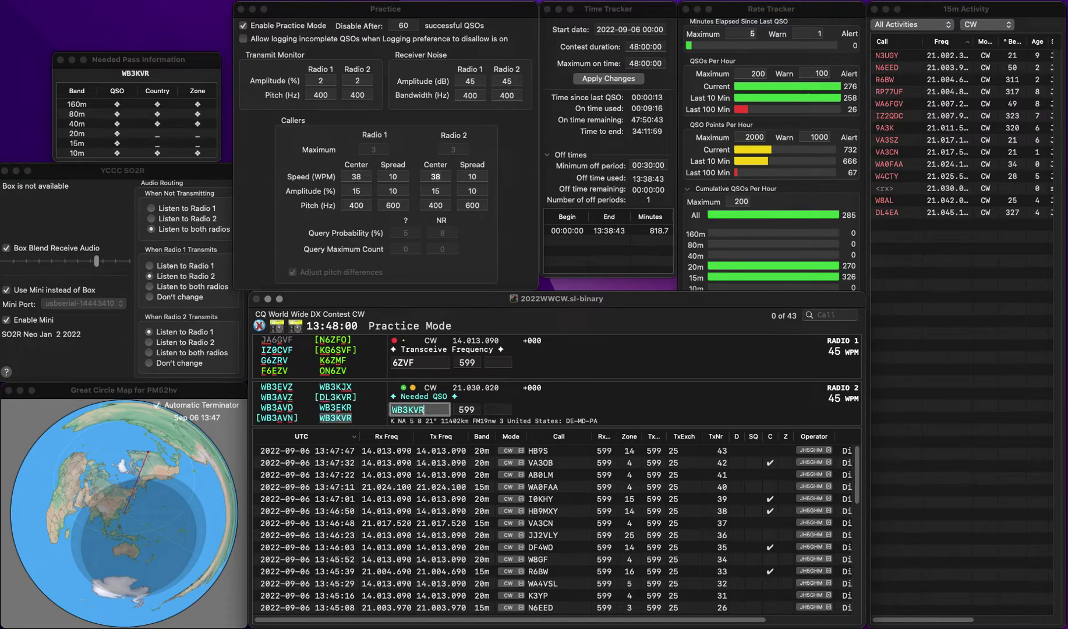
key("Return")
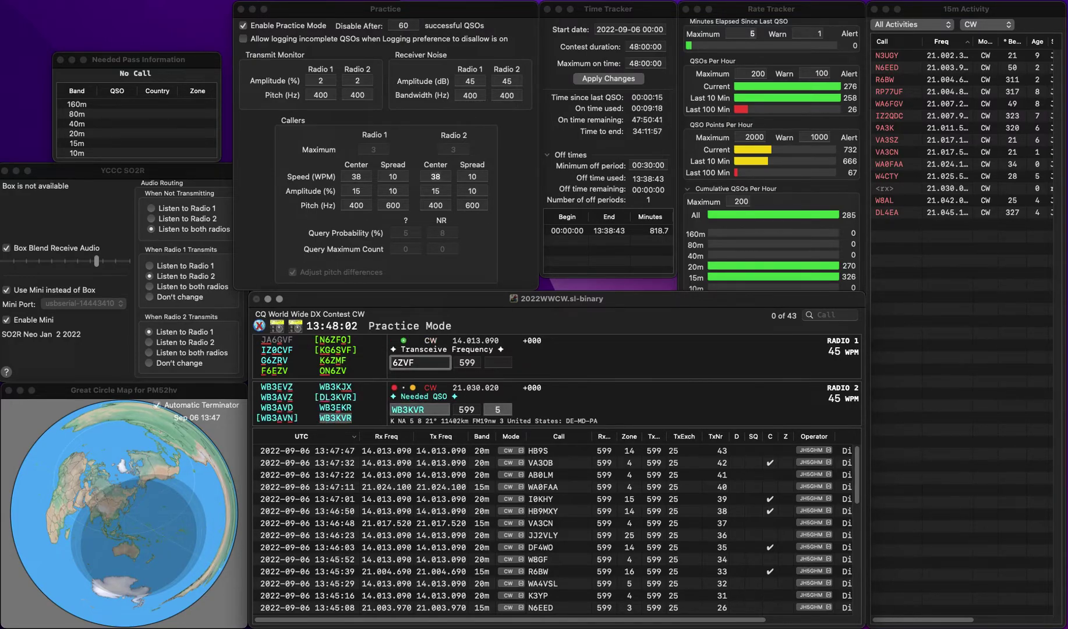
type("JA")
left_click(424, 362)
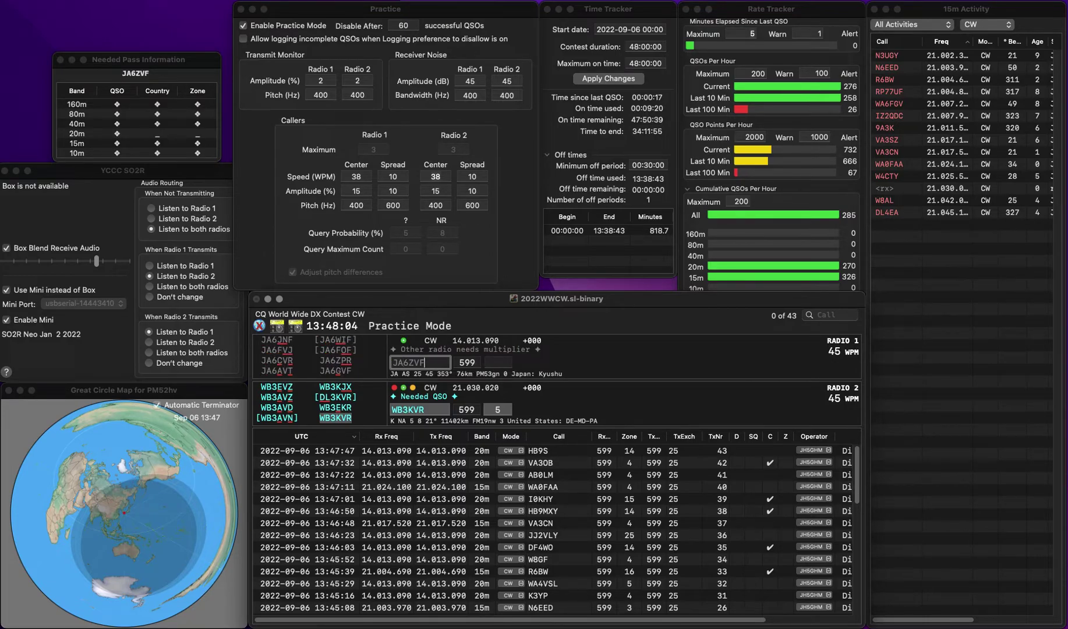
left_click(414, 362)
key("BackSpace")
type("G")
key("Return")
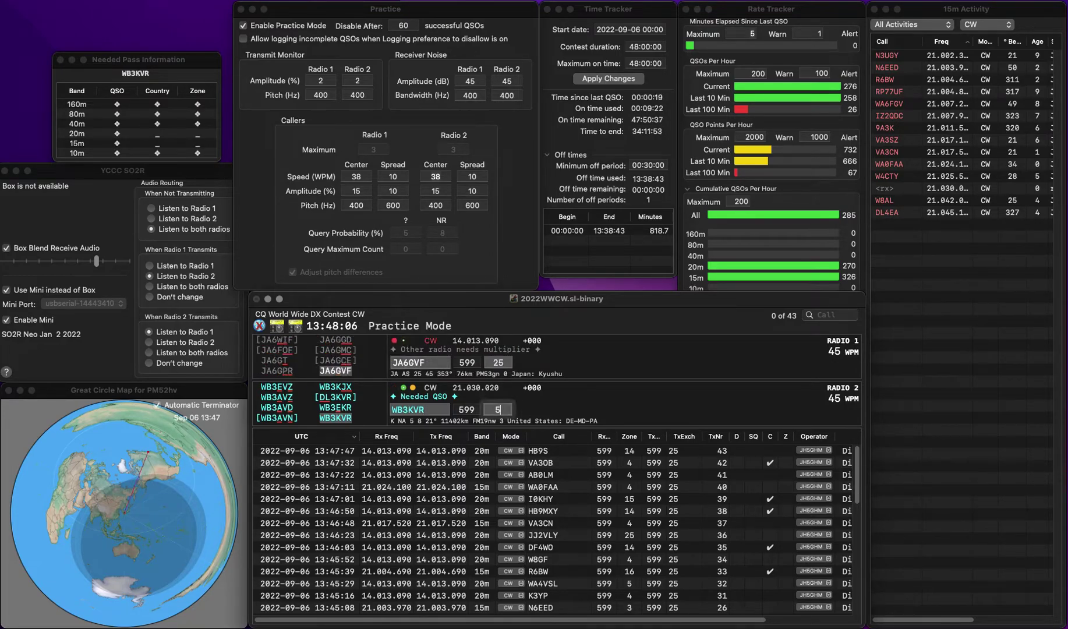
key("Return")
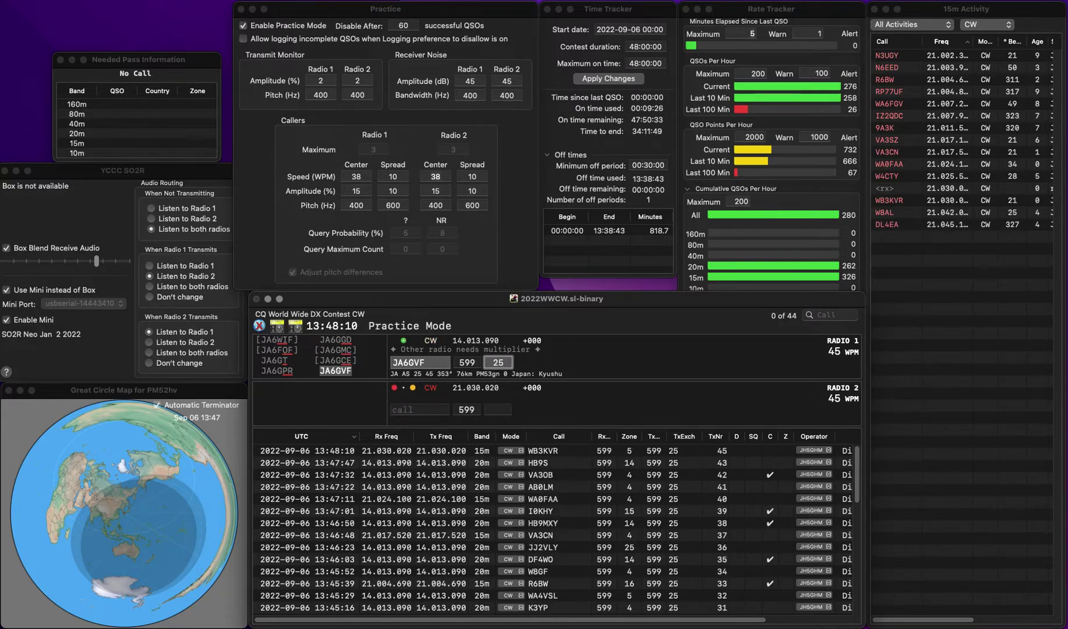
Step: Log JA6GVF on Radio 1 with zone 25, and enter KU7Y there and send its exchange
key("Return")
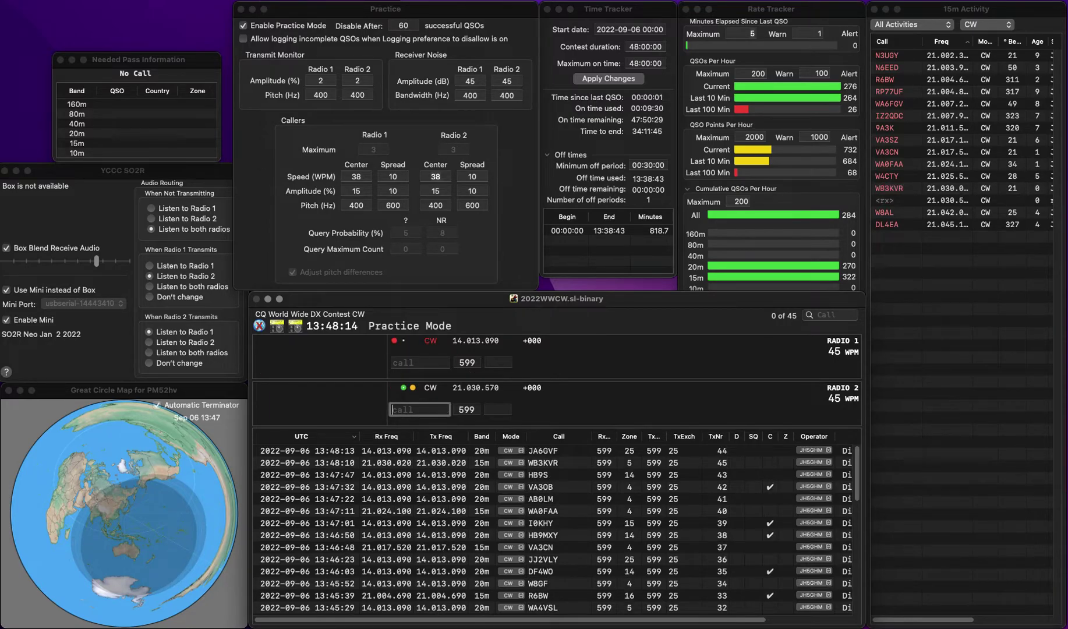
left_click(419, 362)
type("U7Y")
key("Home")
type("K")
key("Return")
left_click(420, 409)
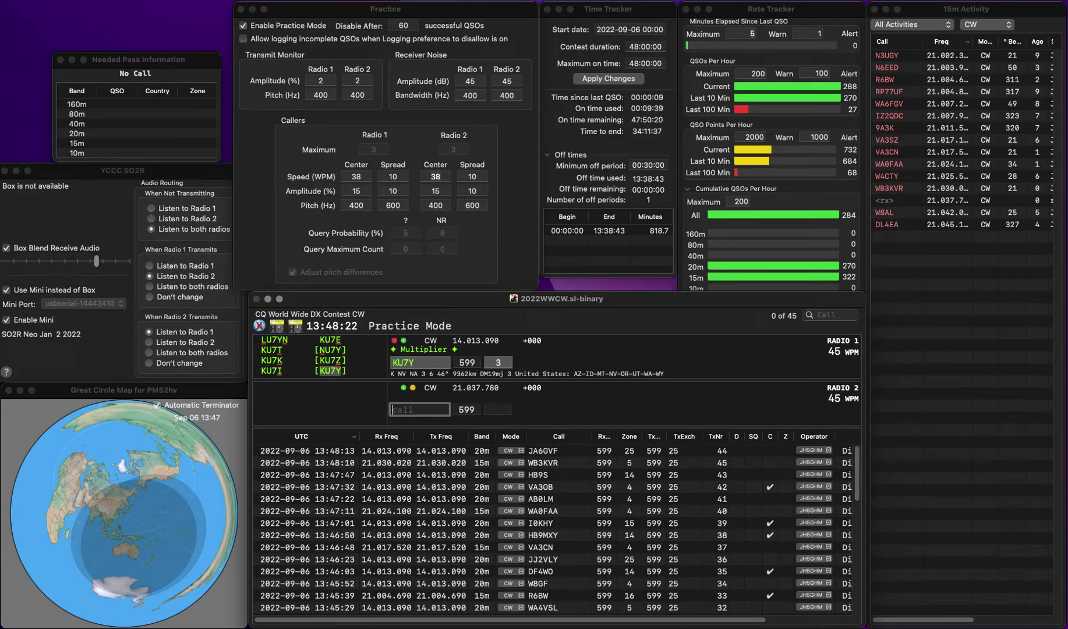
left_click(498, 362)
left_click(403, 362)
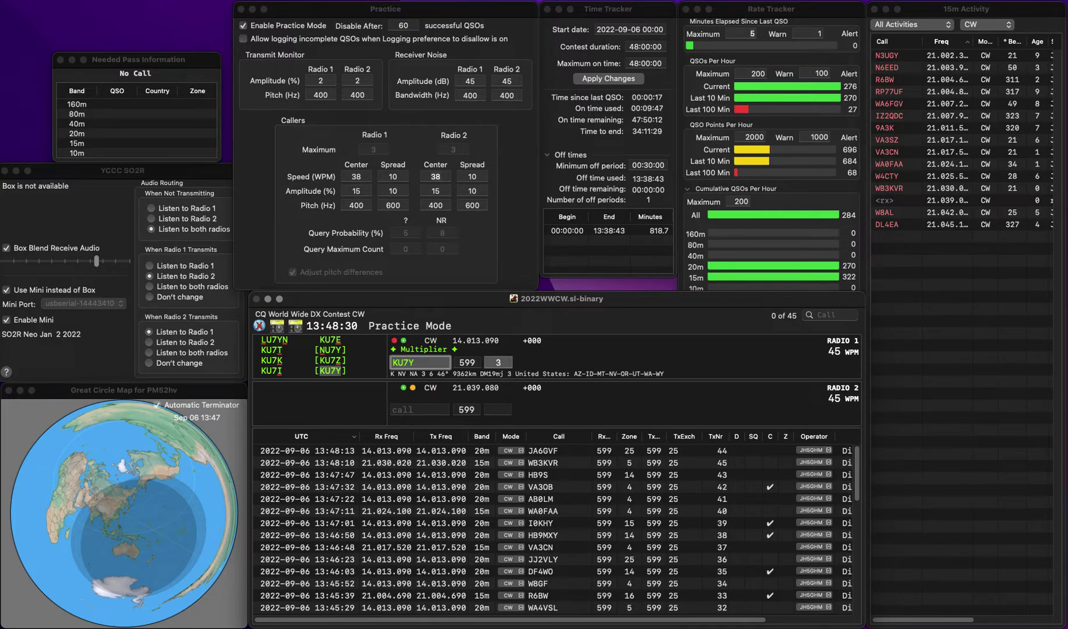
key("Return")
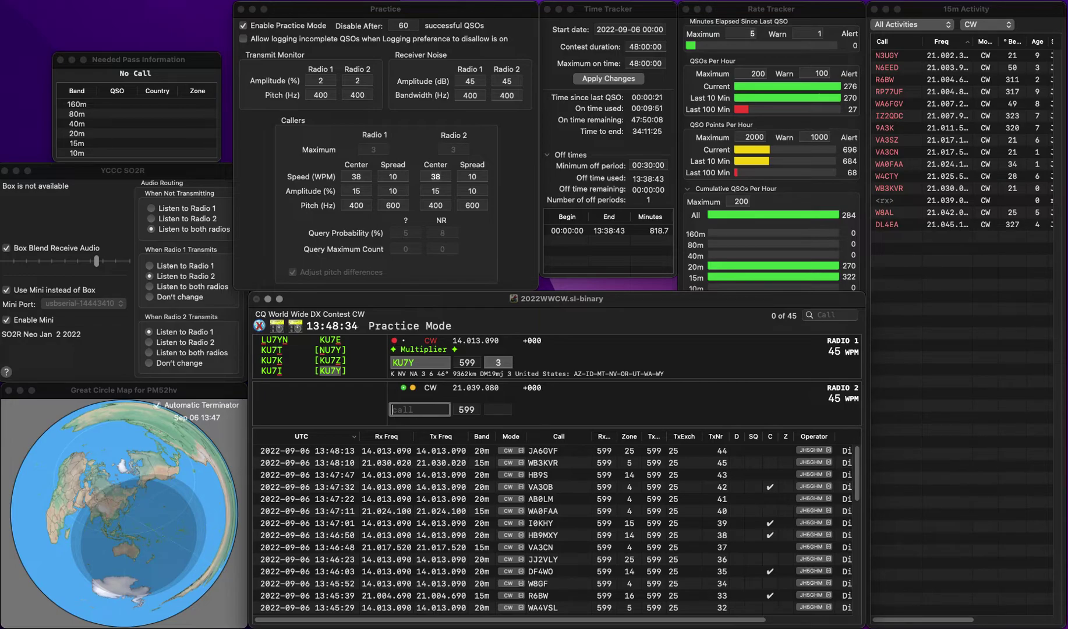
key("Up")
key("space")
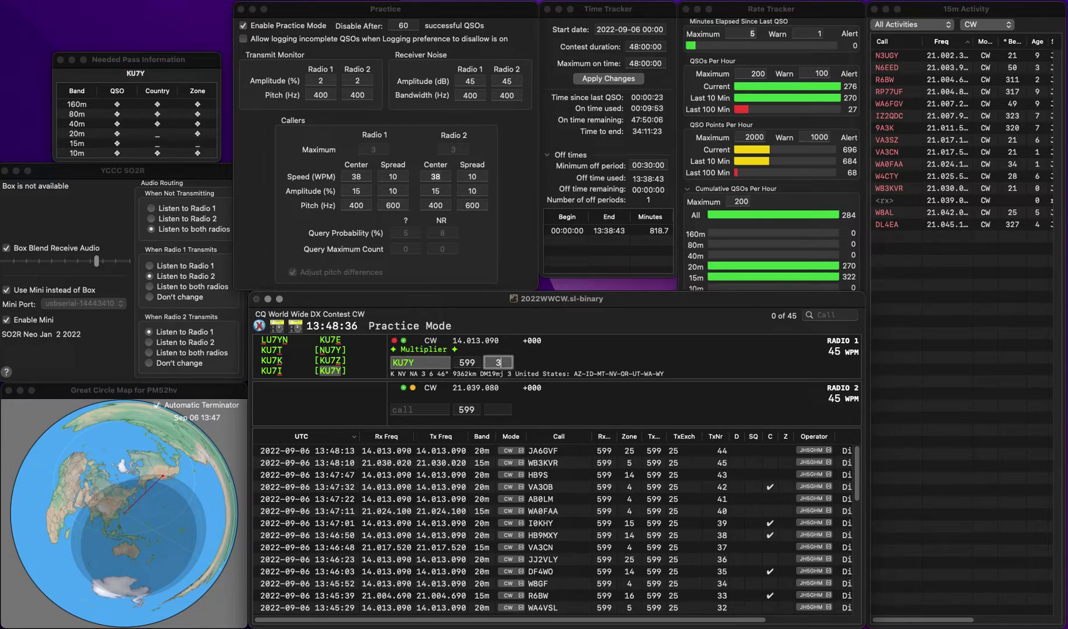
key("Return")
key("Down")
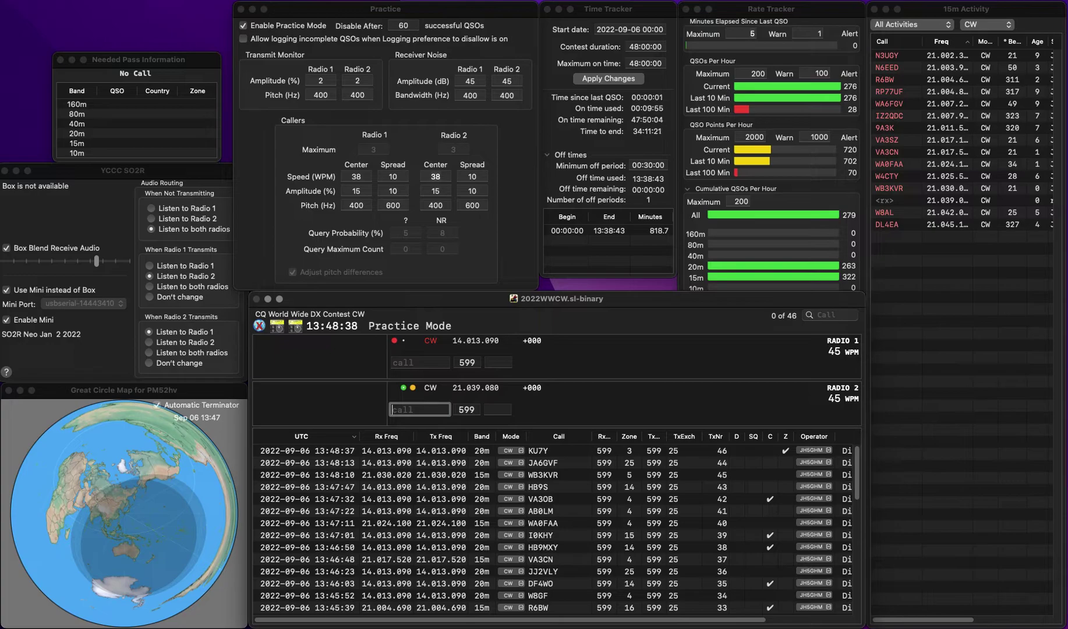
type("KD7")
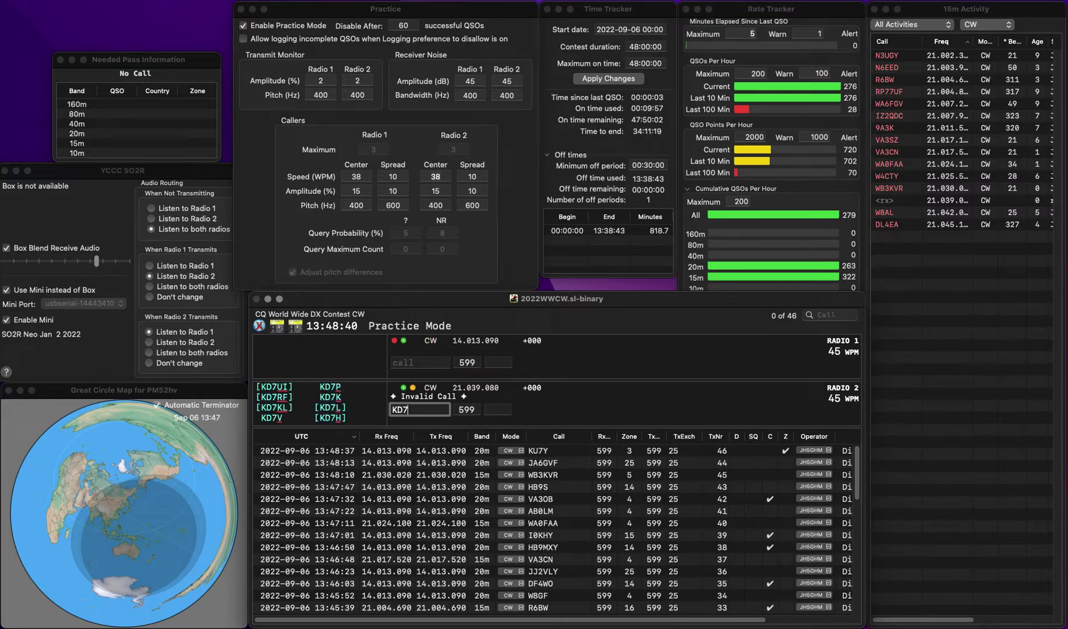
key("Up")
key("Return")
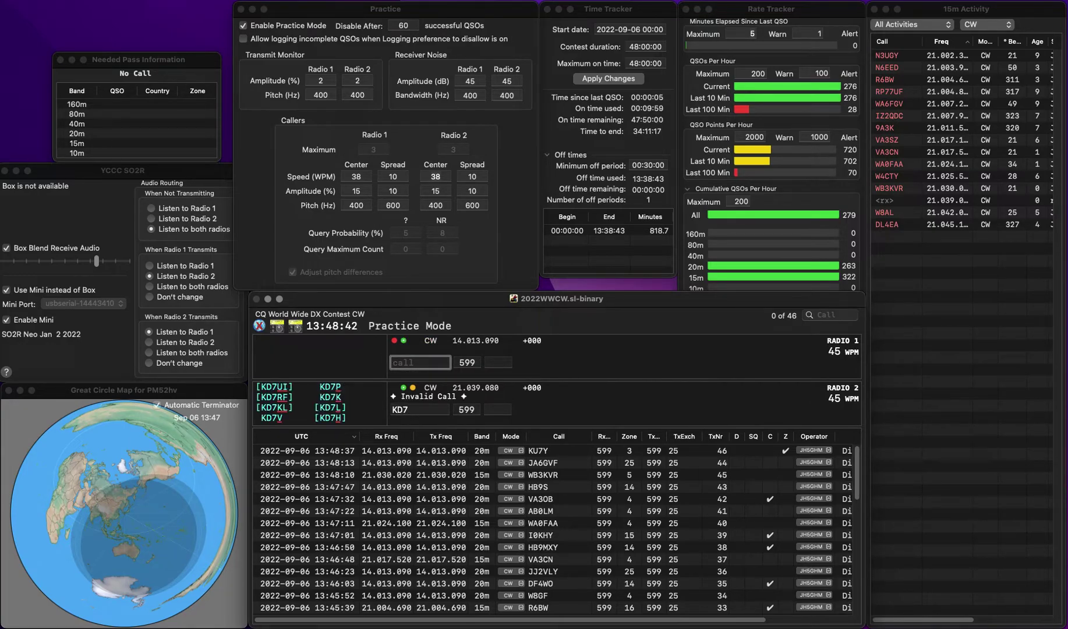
type("G3FOI")
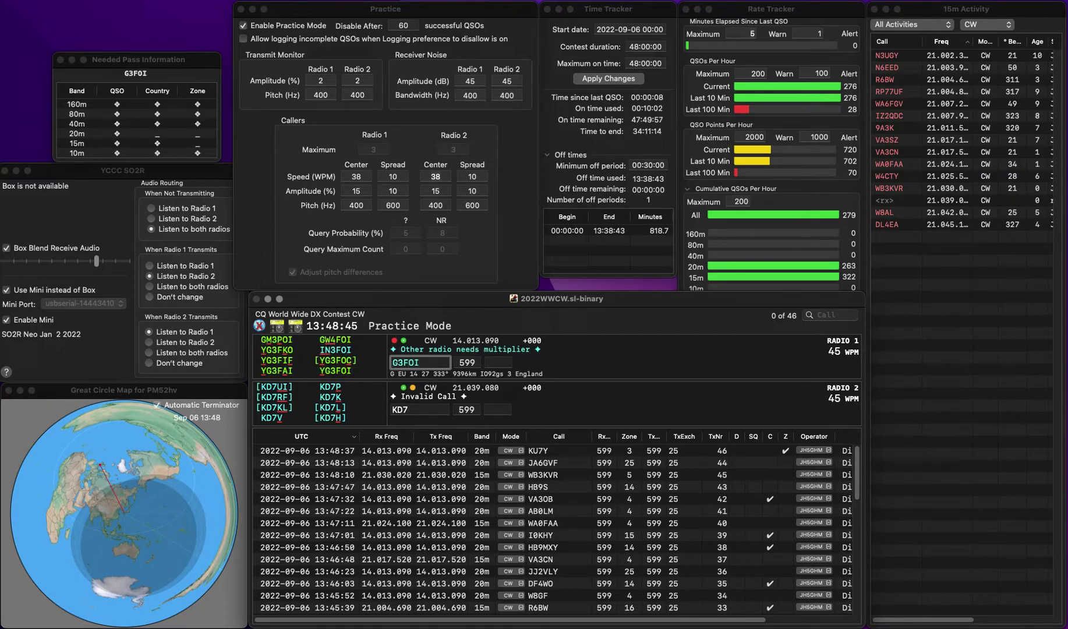
key("Home")
type("Y")
key("Return")
key("Down")
key("Up")
key("grave")
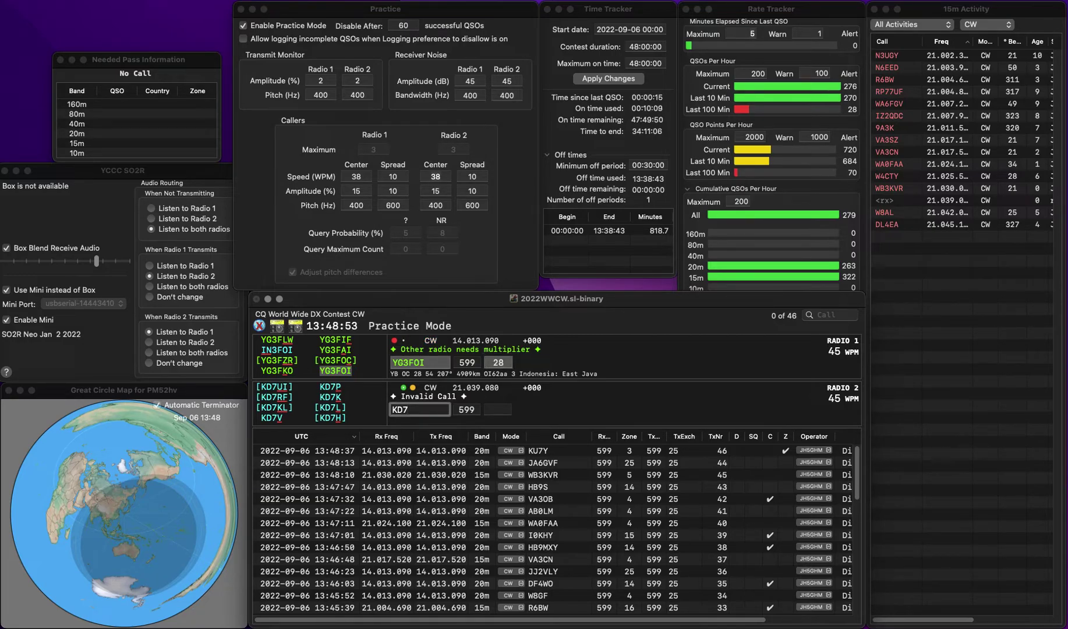
type("GOM")
key("grave")
key("grave")
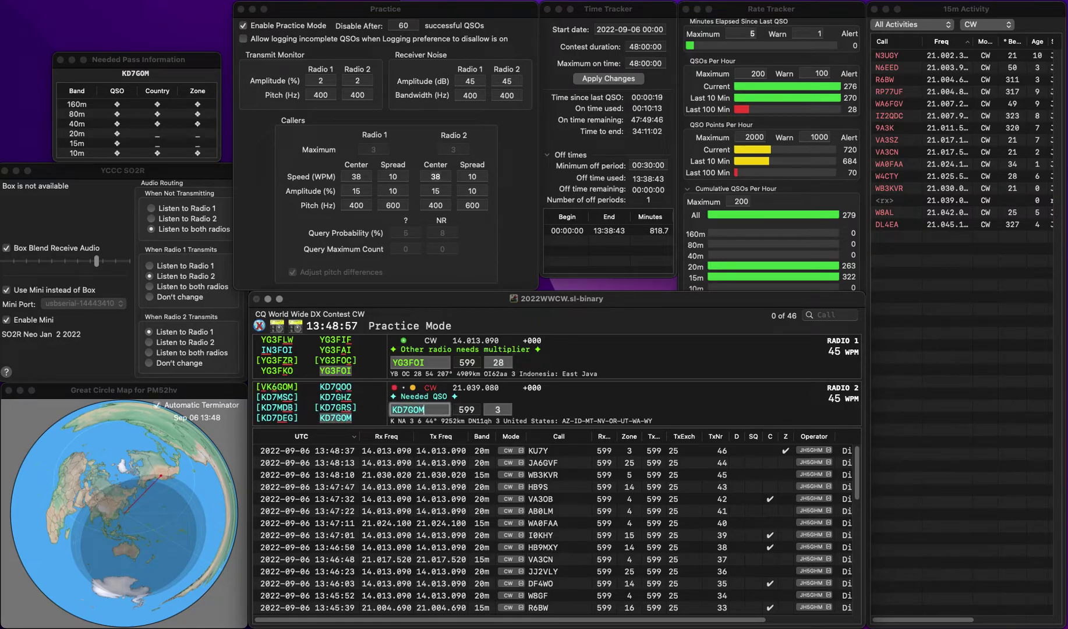
key("grave")
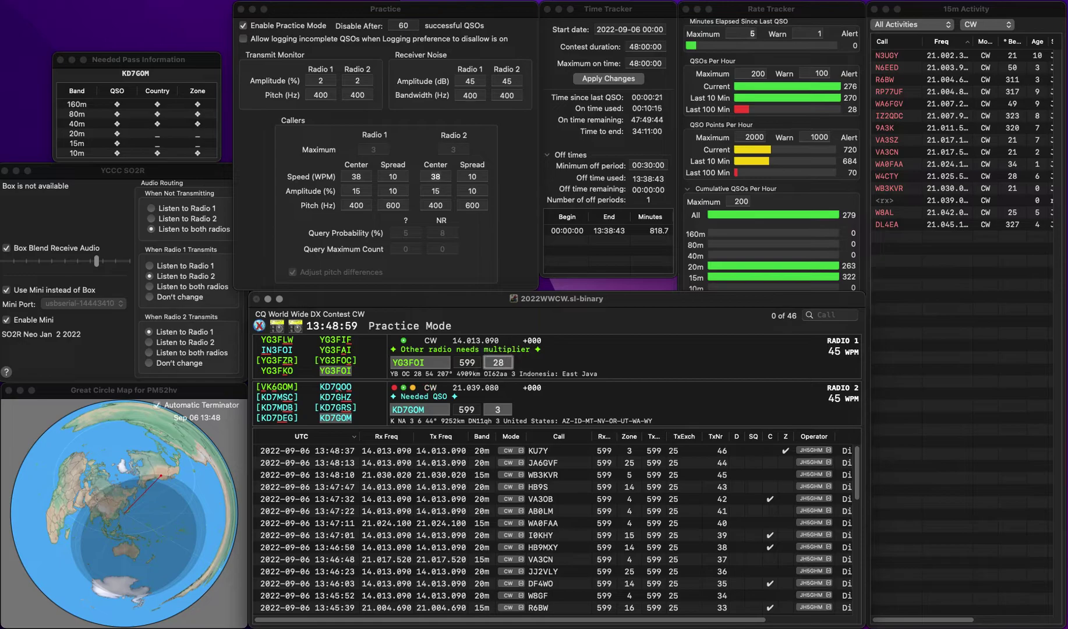
key("Return")
key("grave")
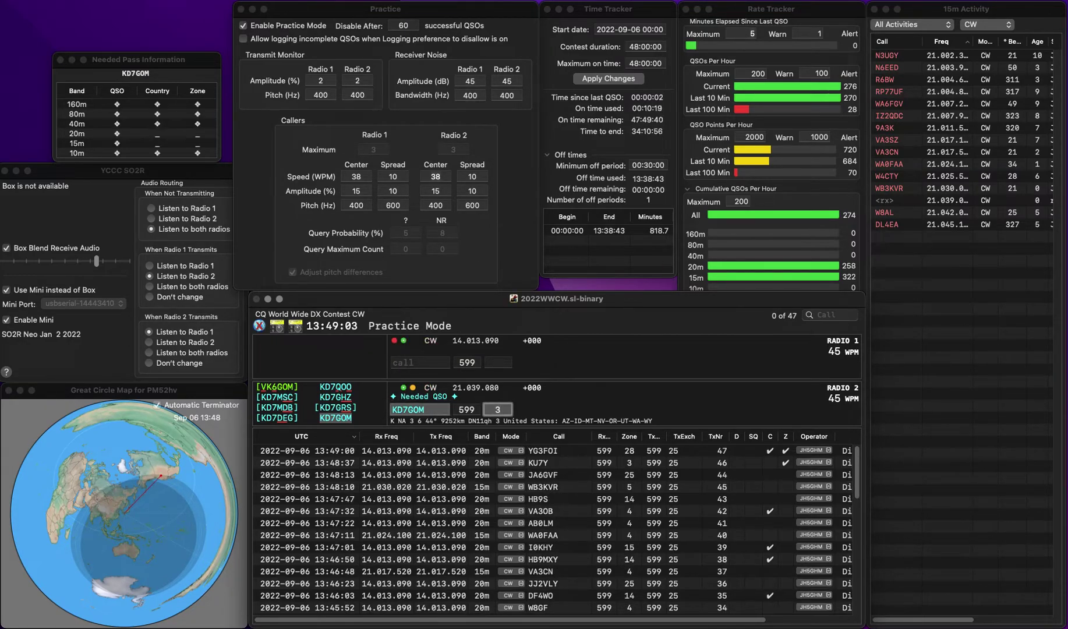
key("Return")
key("grave")
type("N5BU")
key("Left")
key("Left")
key("Left")
key("BackSpace")
type("KN")
key("Delete")
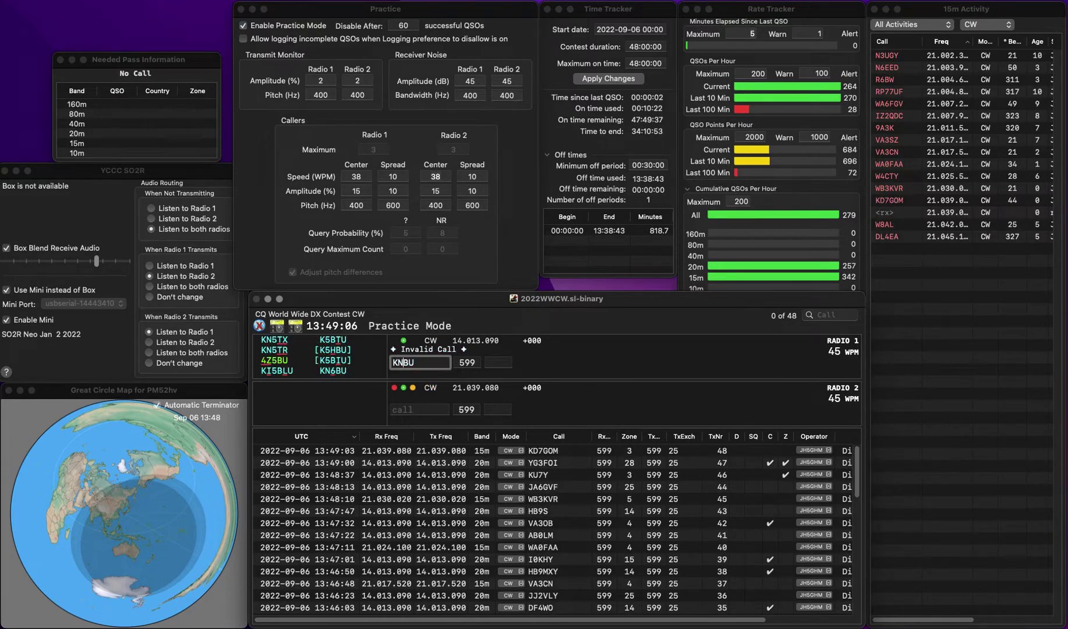
type("6")
key("Return")
key("grave")
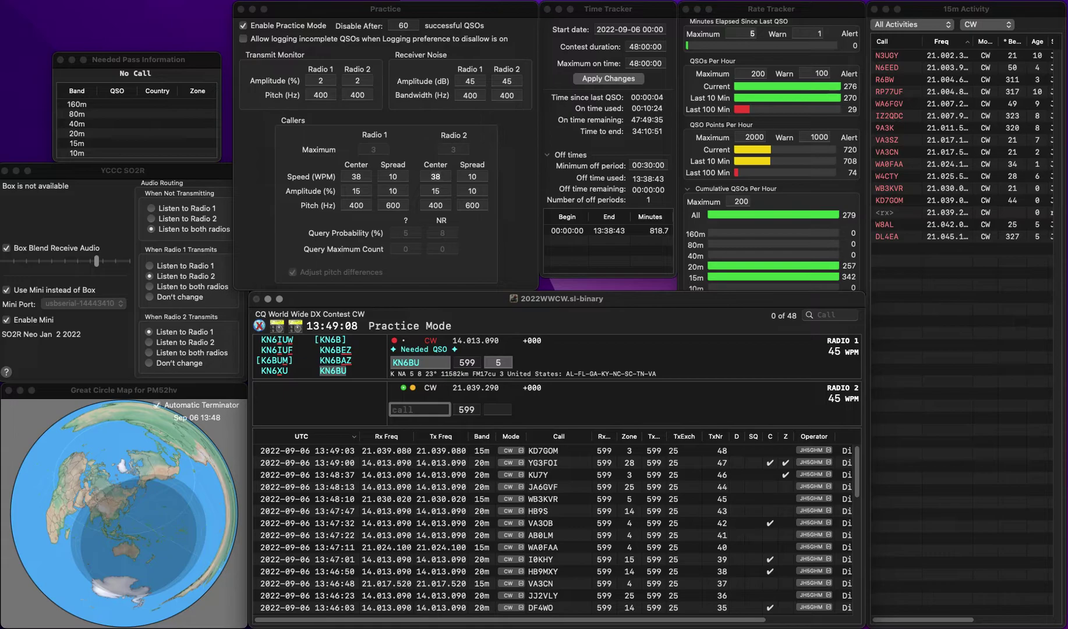
key("grave")
key("Tab")
key("Return")
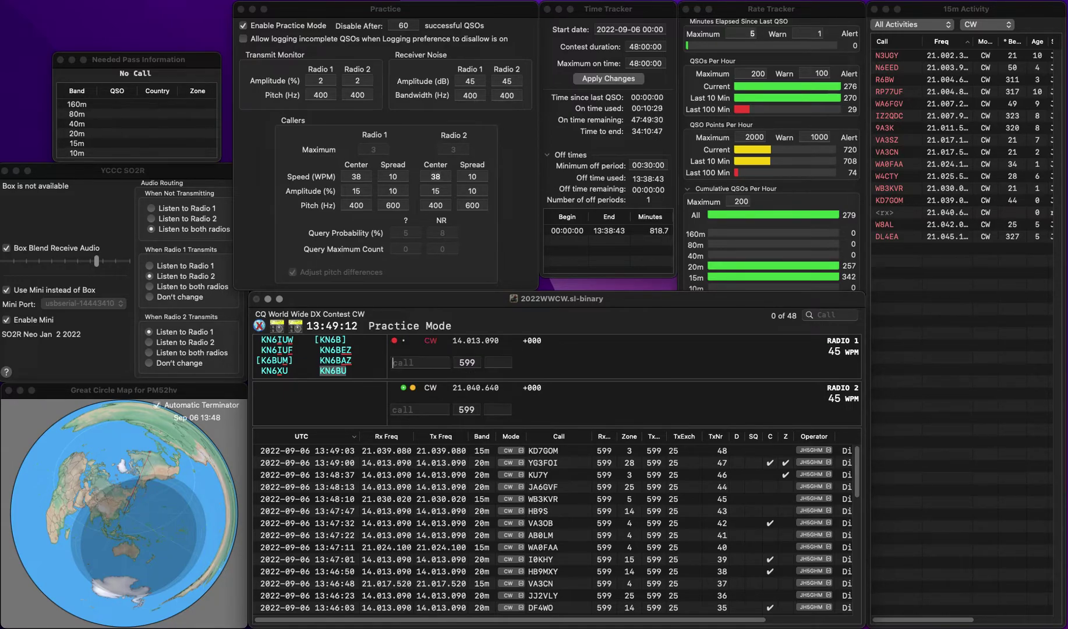
key("grave")
key("grave")
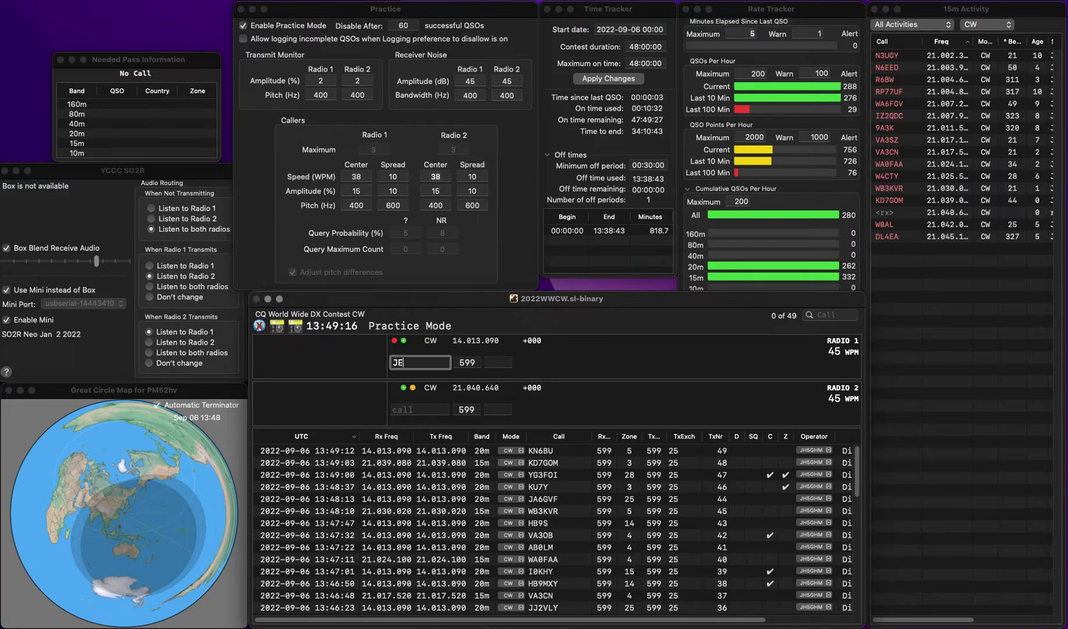
key("Return")
Step: Enter the call sign N1GF on Radio 2 and call the station
key("grave")
type("N1GF")
key("Return")
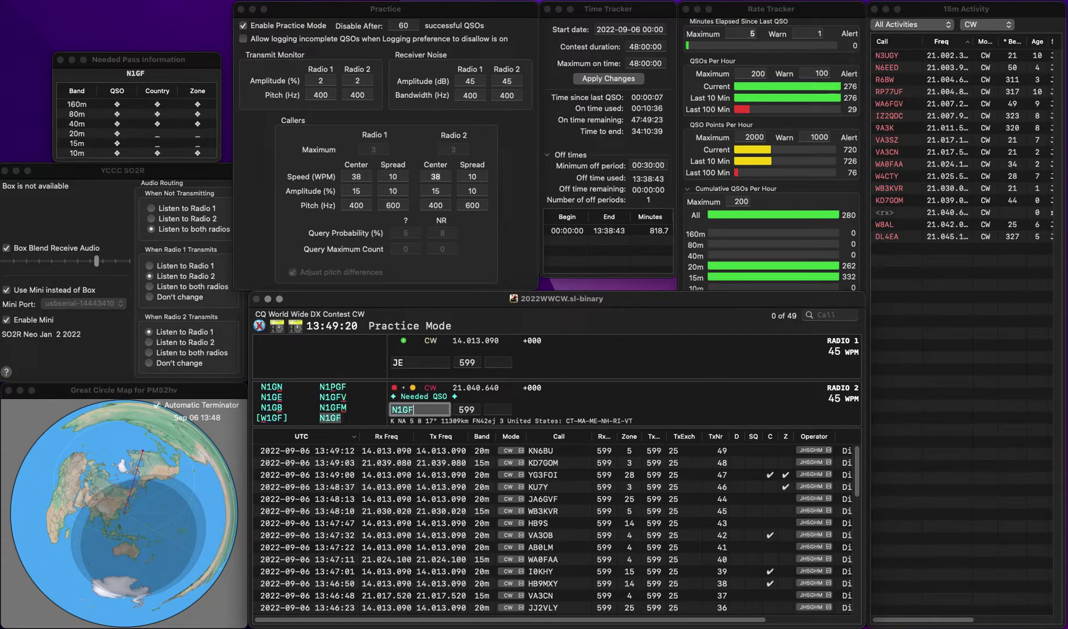
Step: Complete the Radio 1 call sign to JE7DMH and send its exchange
key("backslash")
type("DMH")
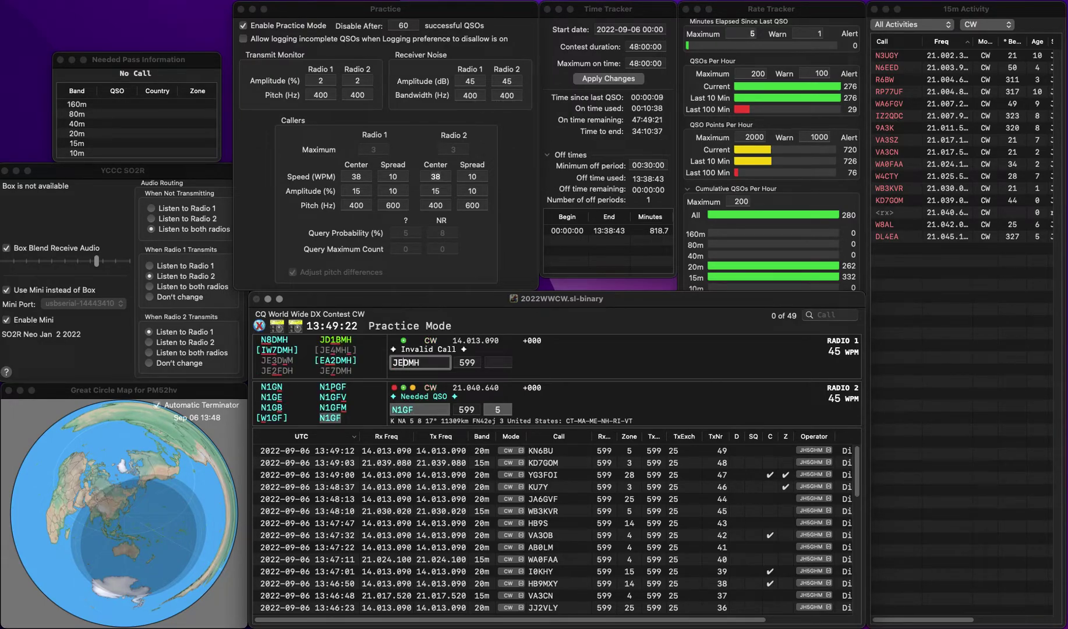
type("7")
key("Return")
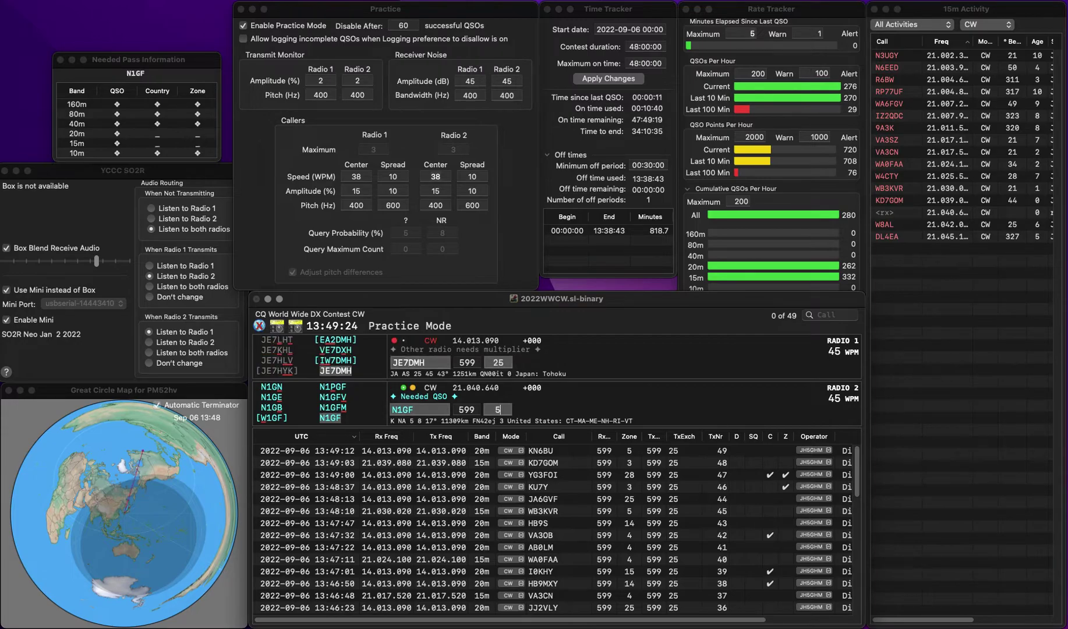
key("Return")
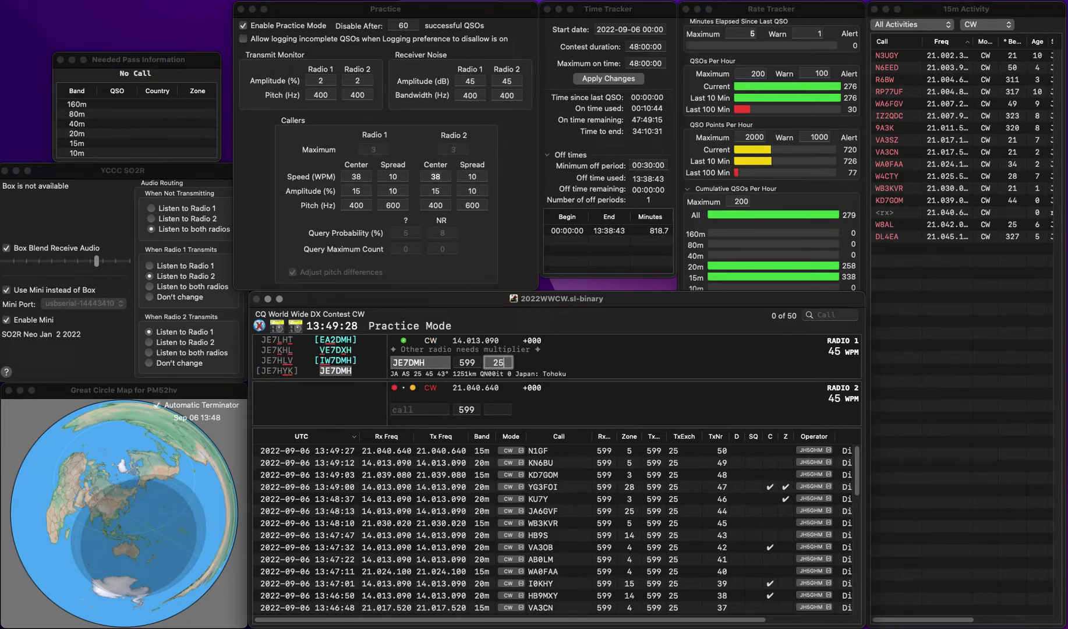
key("Return")
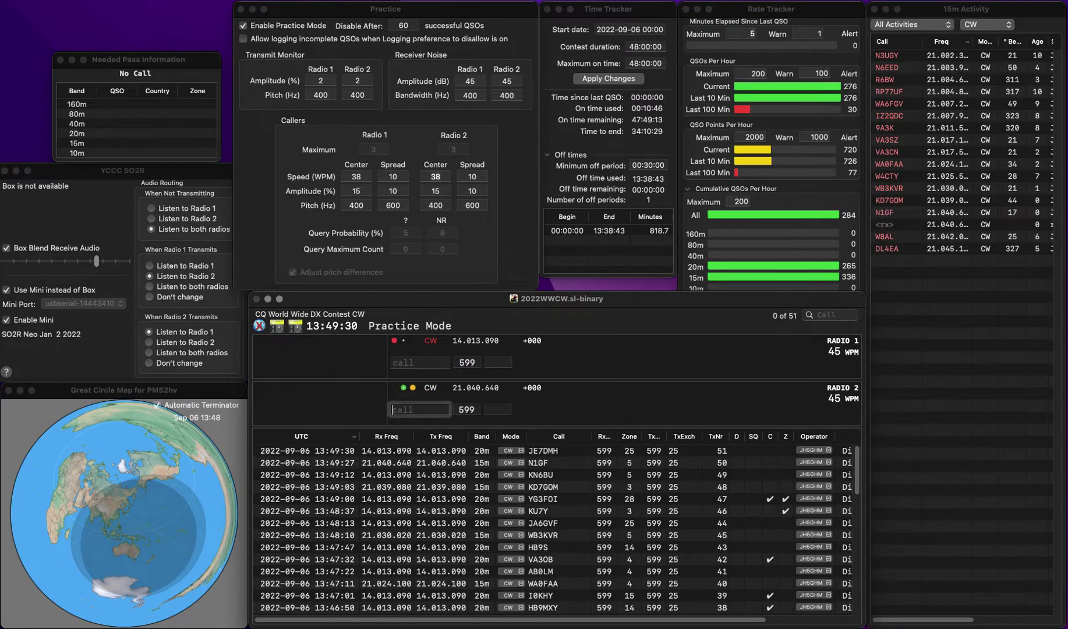
key("Up")
key("Up")
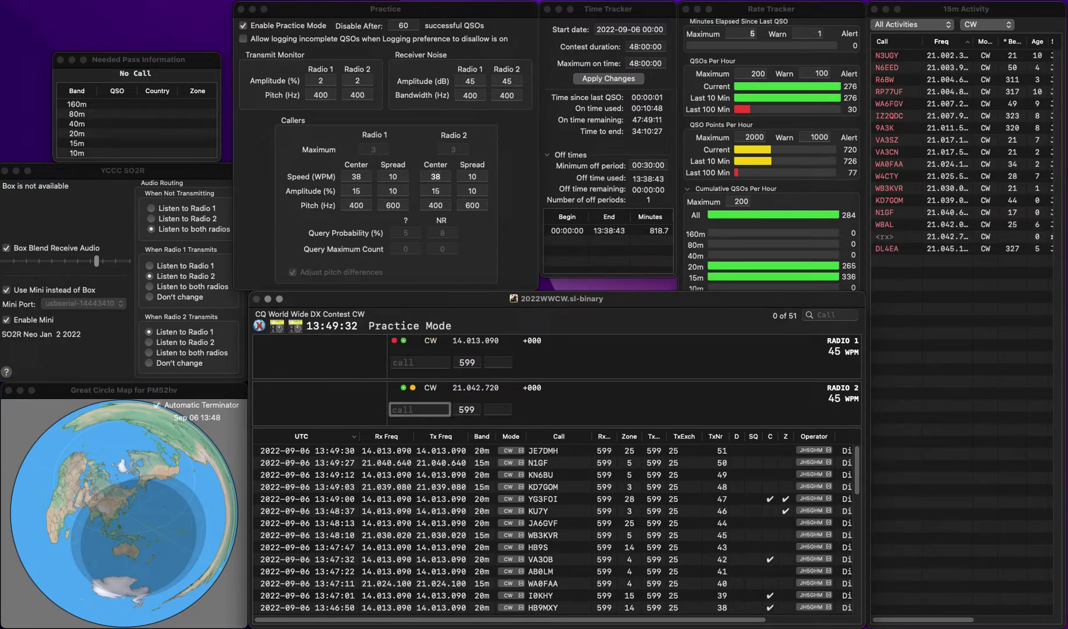
key("backslash")
type("E5BIF")
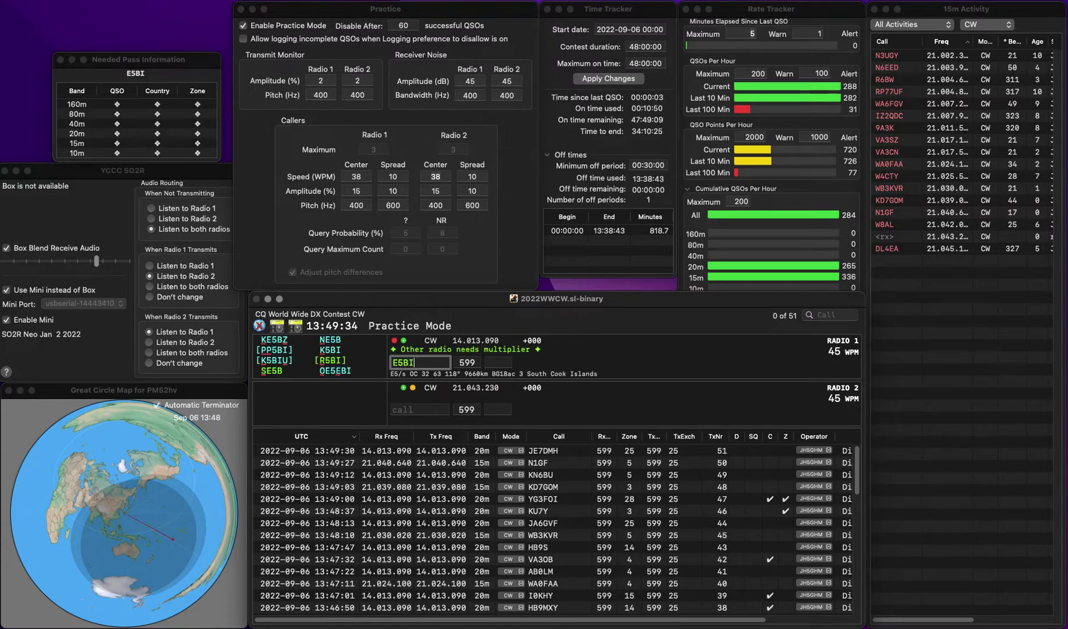
key("Left")
key("Left")
key("Left")
key("Left")
type("A")
key("Return")
key("backslash")
key("Right")
key("BackSpace")
type("D")
key("Return")
key("backslash")
key("Up")
key("Up")
key("Up")
key("Up")
key("Down")
key("Down")
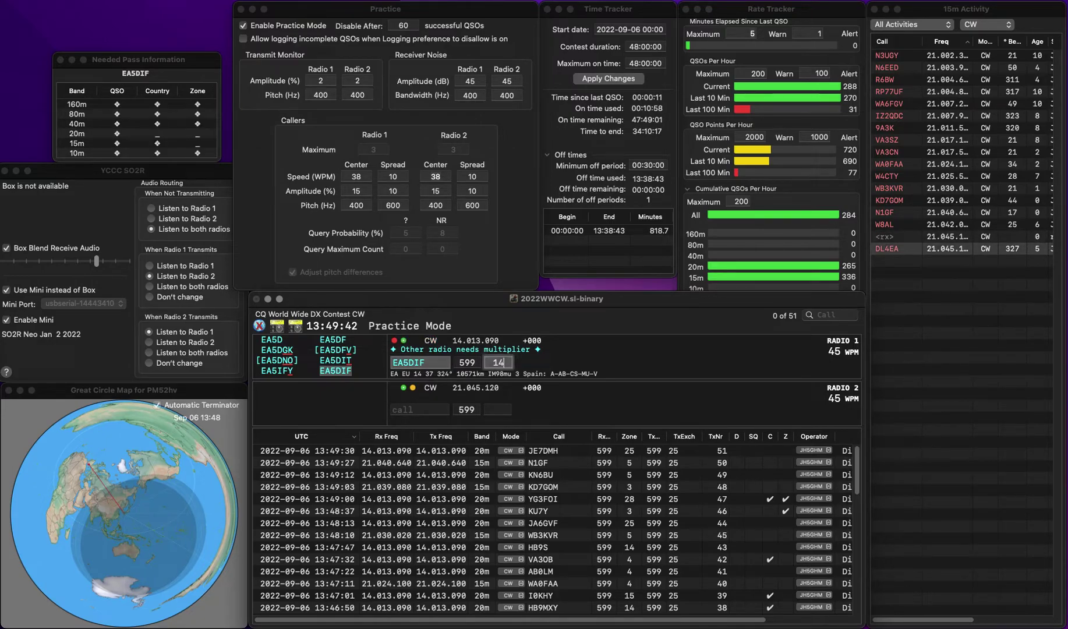
key("Return")
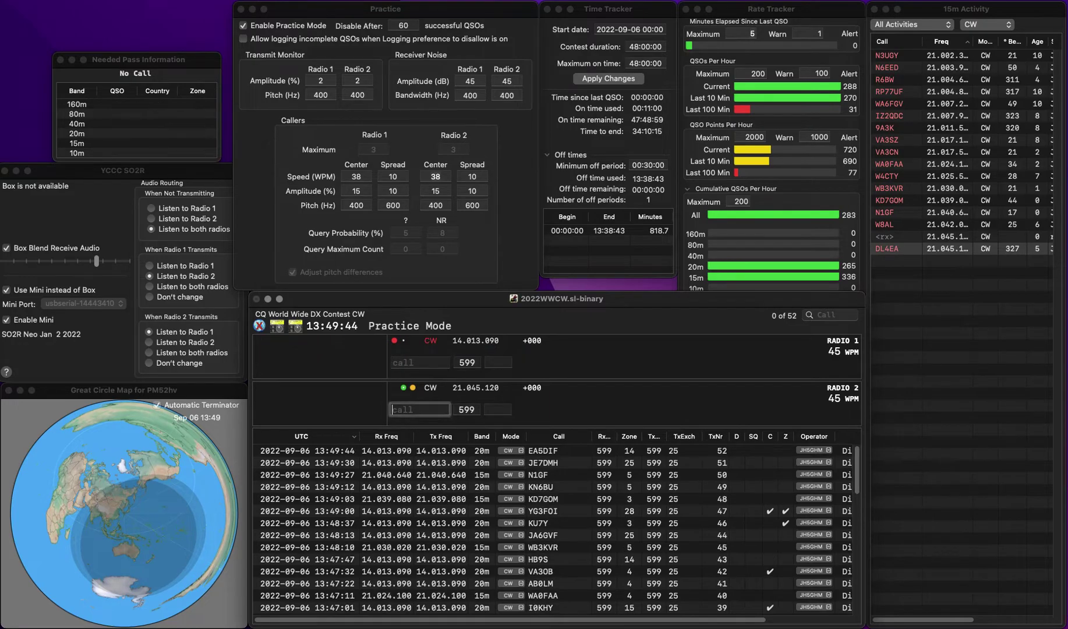
Step: Check DL4EA on Radio 2 and clear it, and enter KN4AL on Radio 1 with its exchange sent
type("DL4EA")
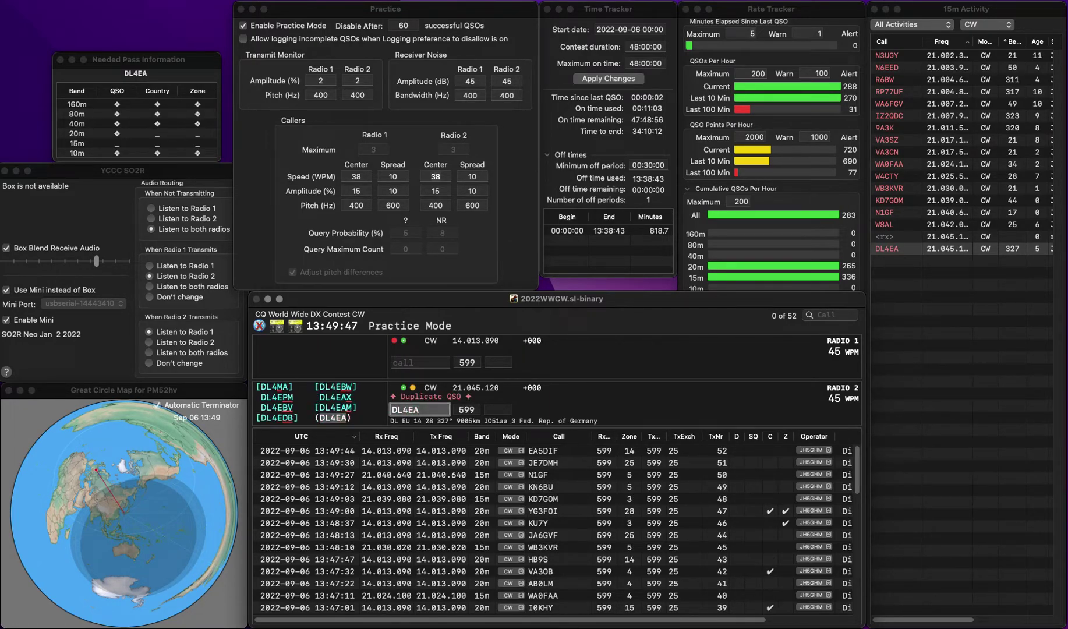
key("Return")
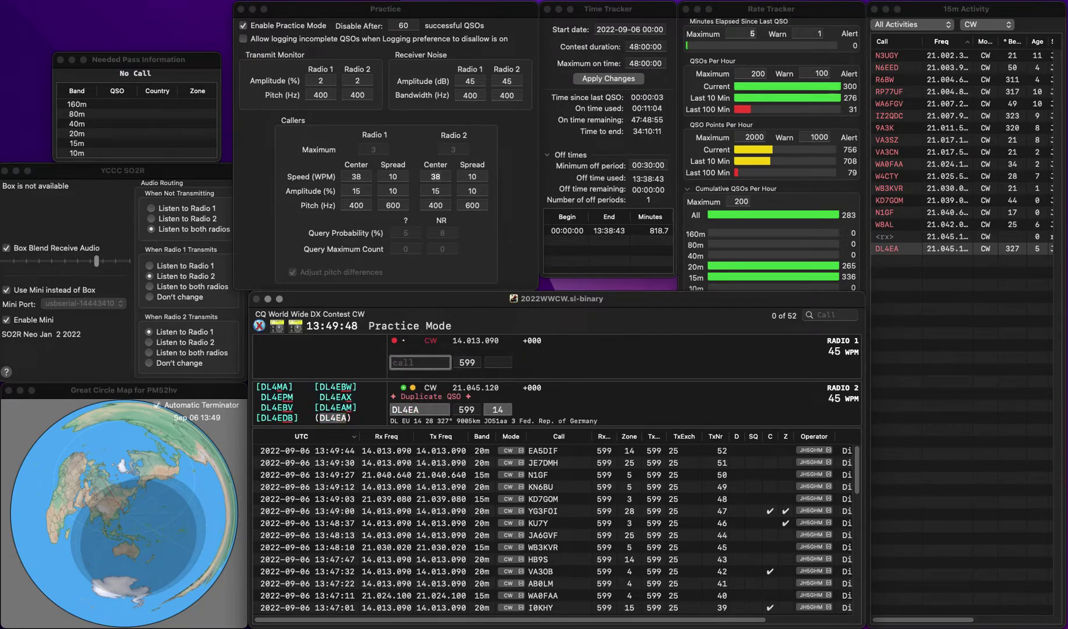
type("KN4AL")
key("Return")
key("BackSpace")
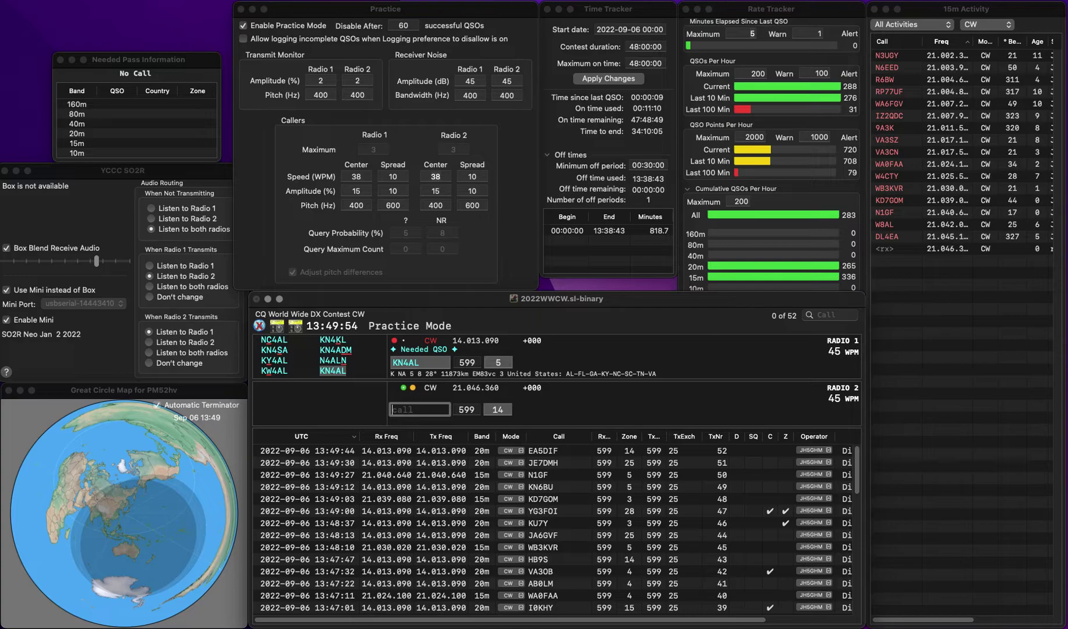
Step: Log KN4AL on Radio 1 with zone 5
key("Up")
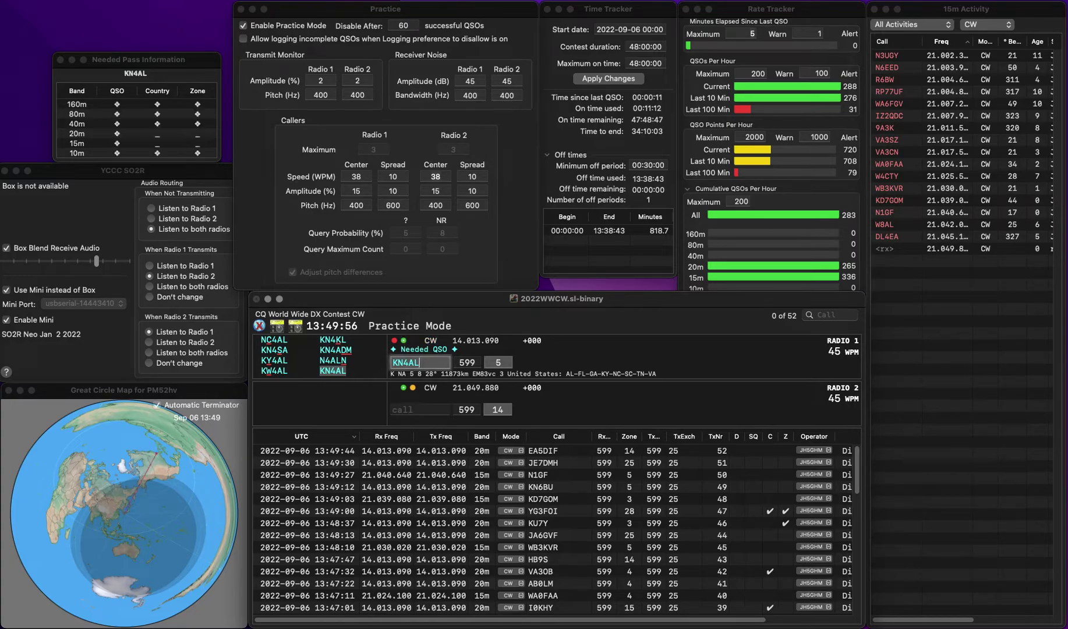
key("Return")
key("space")
key("space")
key("Down")
key("grave")
type("4E")
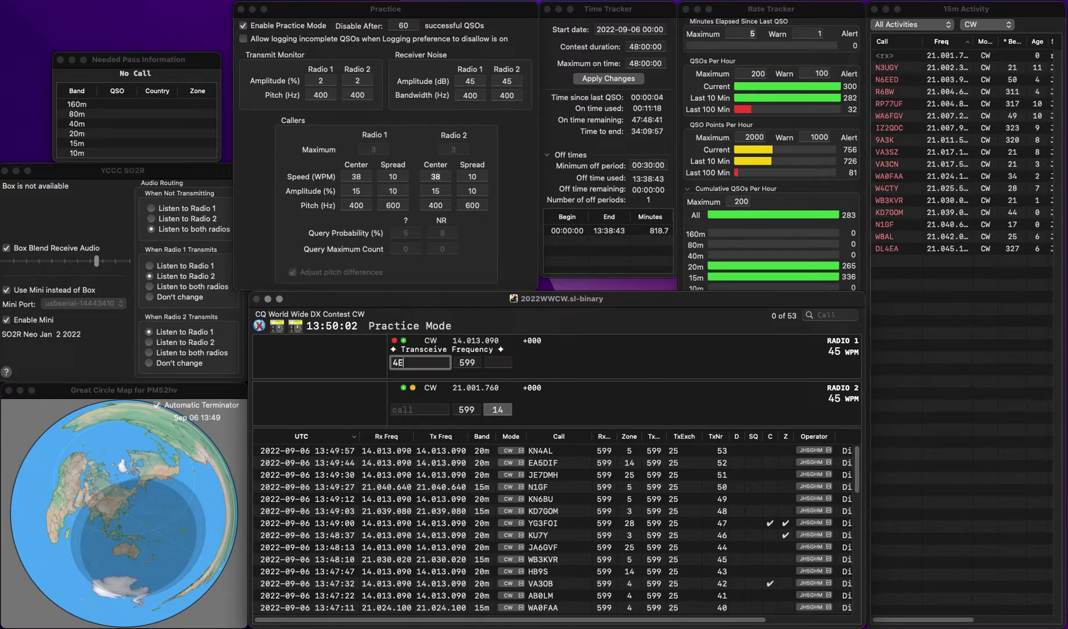
type("LJ")
key("super+Left")
type("F")
key("grave")
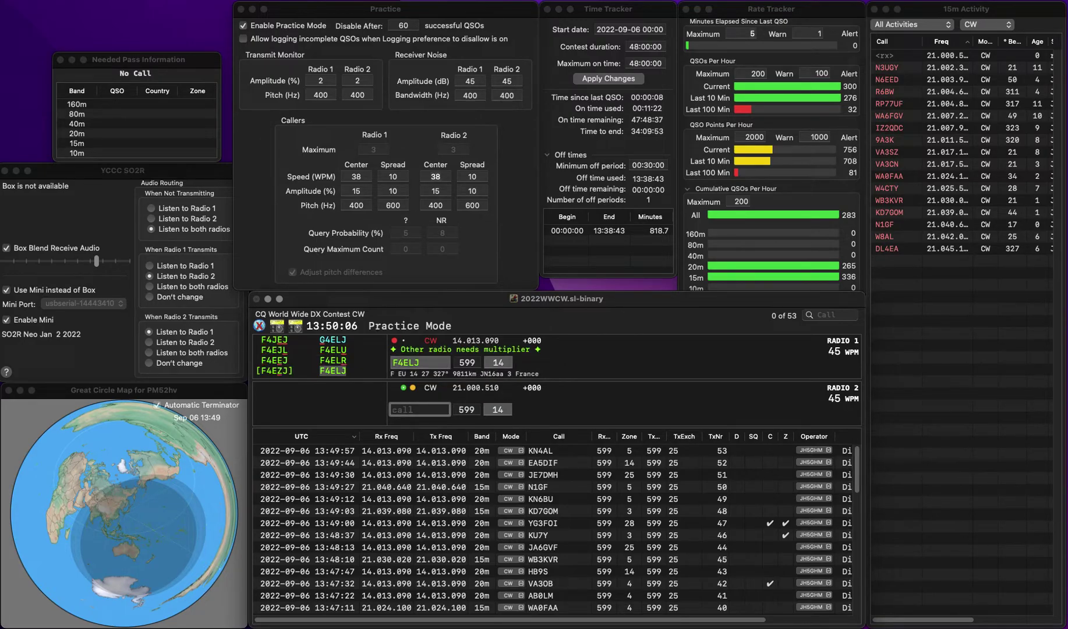
key("grave")
key("space")
key("Return")
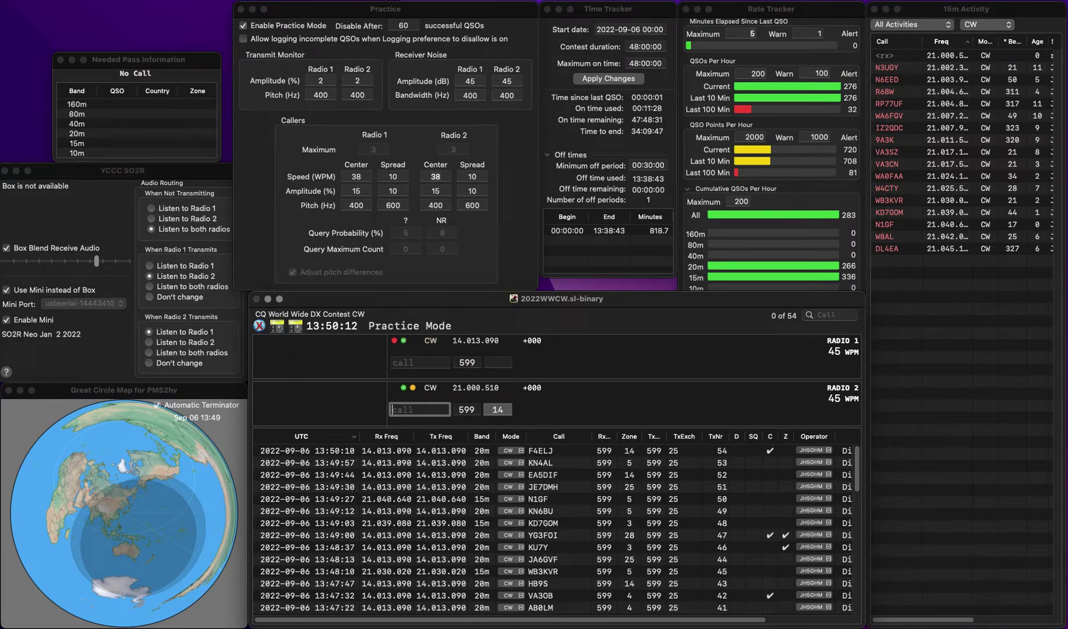
Step: Enter the call sign K5BIS on Radio 1 and send its exchange
key("grave")
type("KB")
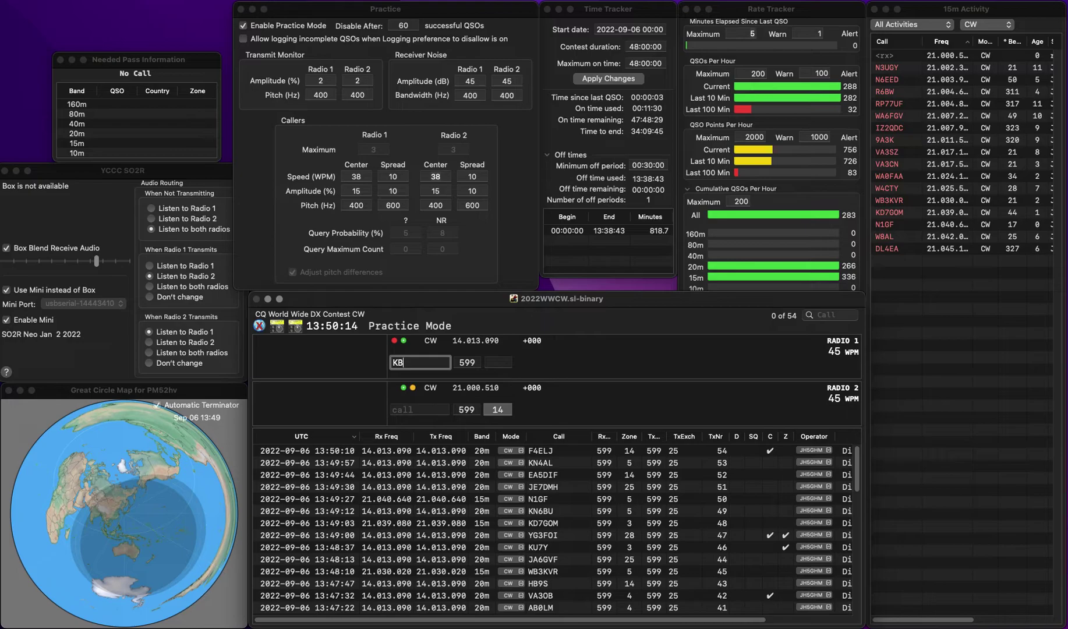
type("IS")
type("5")
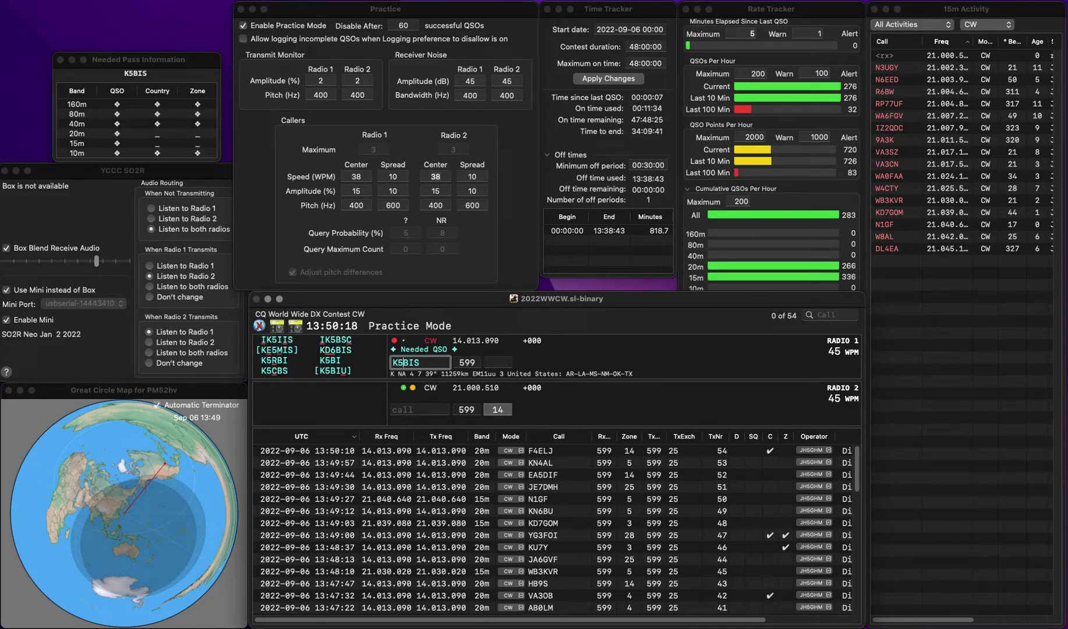
key("Return")
key("BackSpace")
type("E")
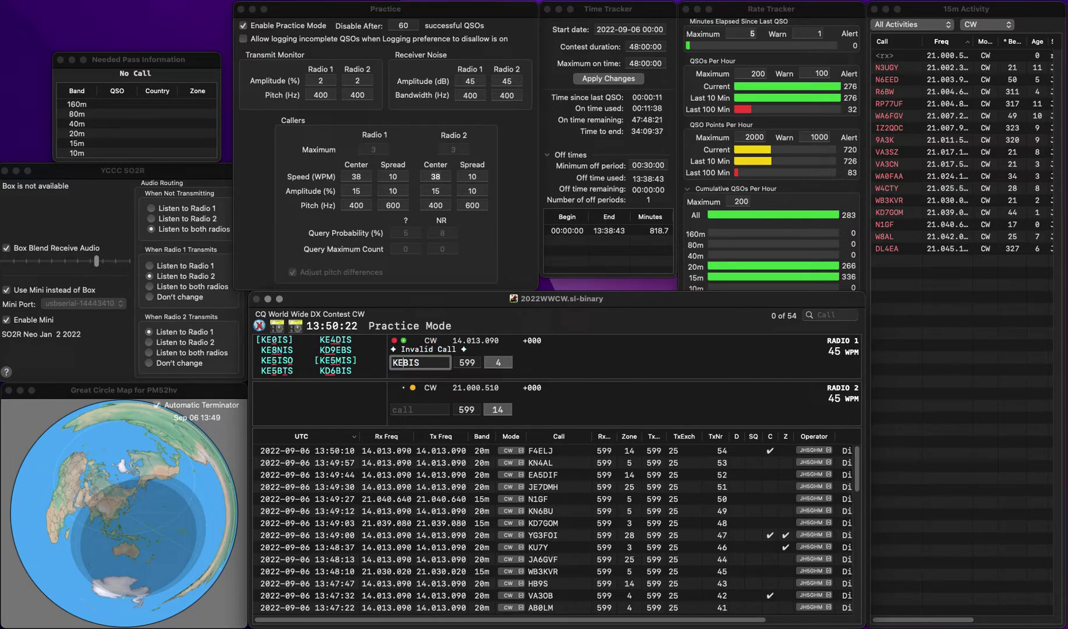
type("4")
key("Delete")
type("D")
key("Return")
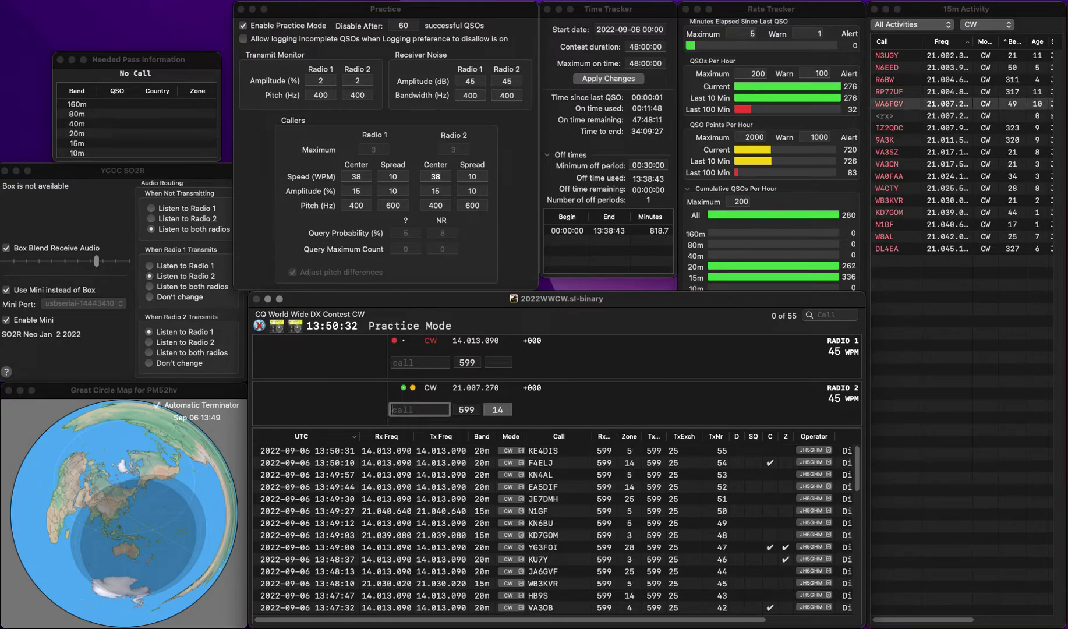
left_click(419, 362)
type("8")
key("BackSpace")
type("EQZ")
key("Home")
type("JA")
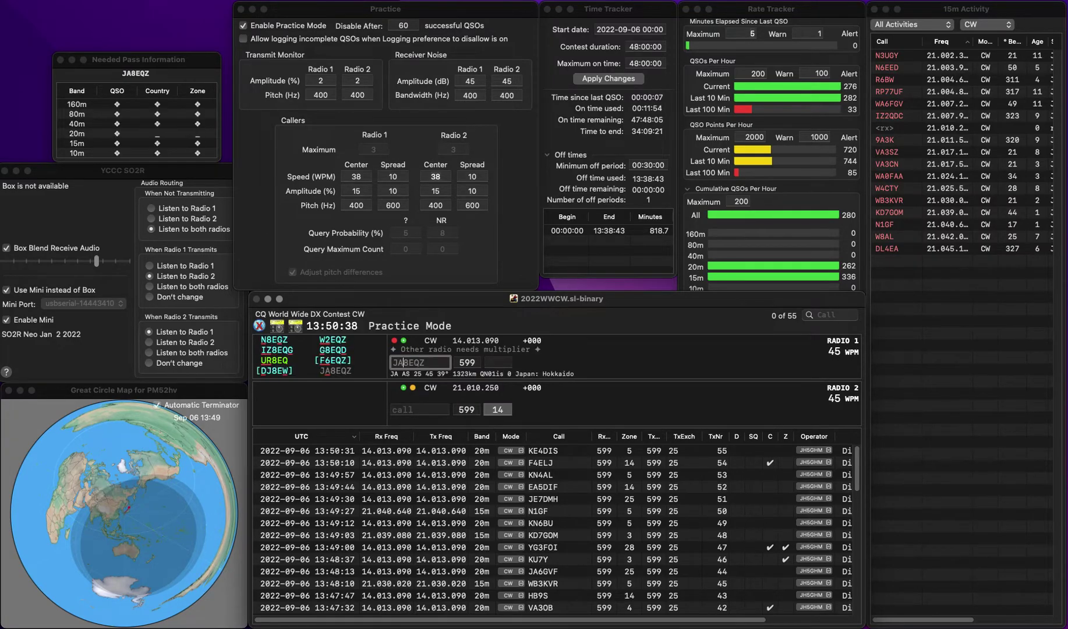
key("Return")
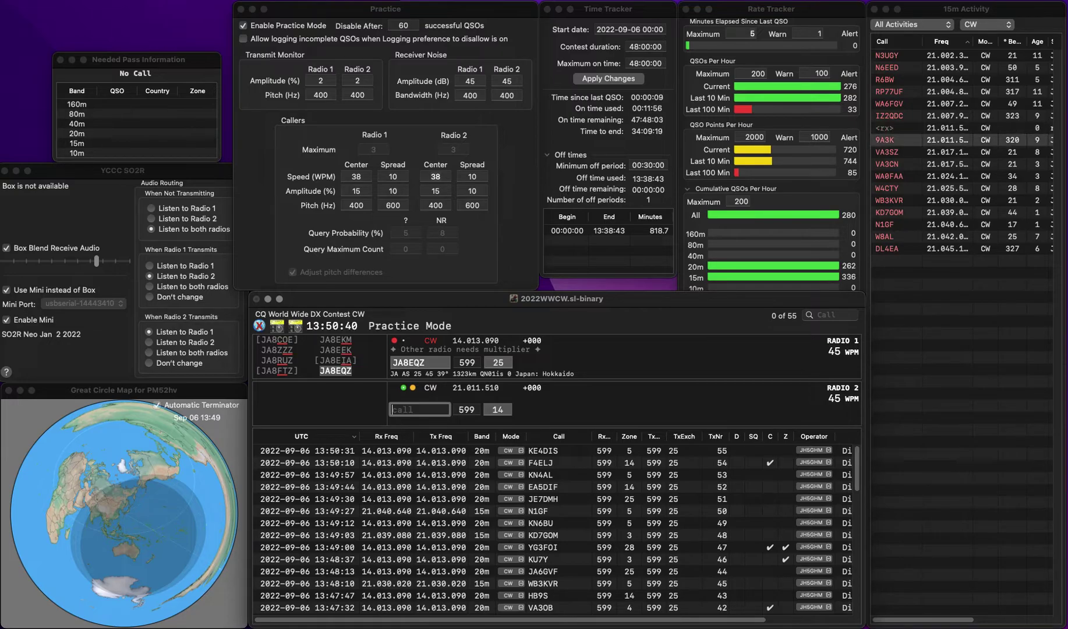
Step: Log JA8EQZ on Radio 1 with zone 25 and enter the partial call sign R33 on Radio 2
left_click(497, 362)
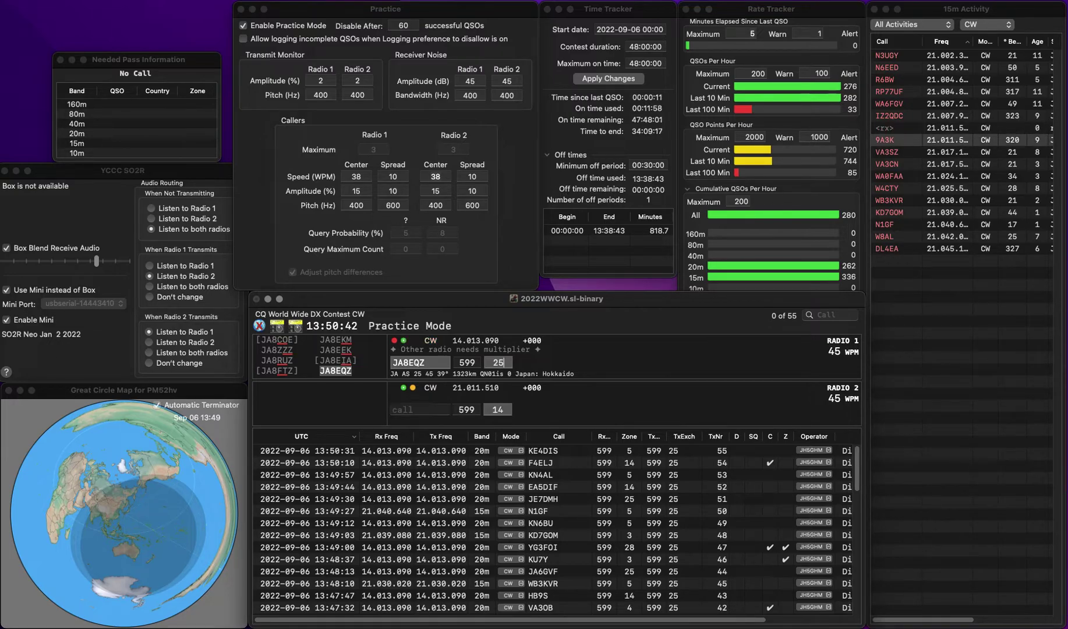
left_click(419, 410)
type("L")
left_click(497, 362)
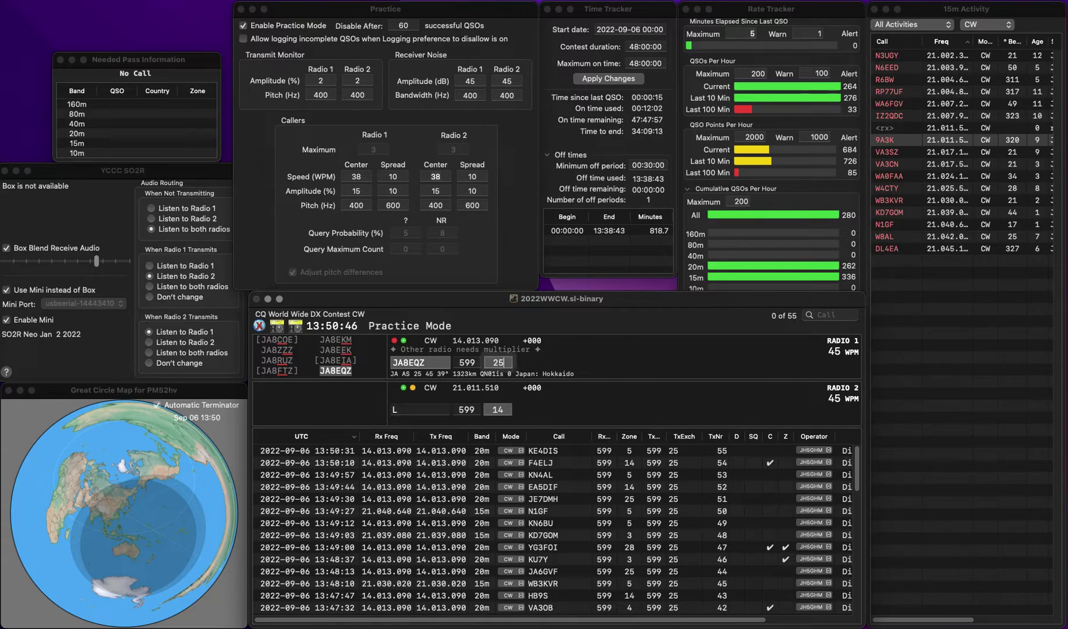
key("Return")
key("BackSpace")
type("R33")
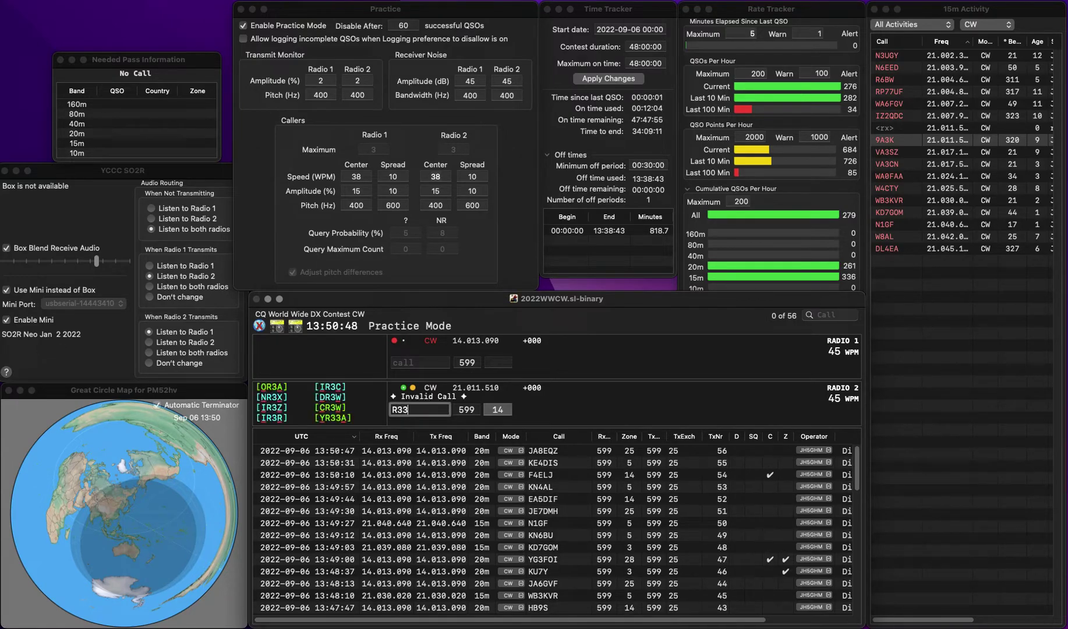
left_click(419, 362)
type("N1KWF")
key("Return")
left_click(419, 409)
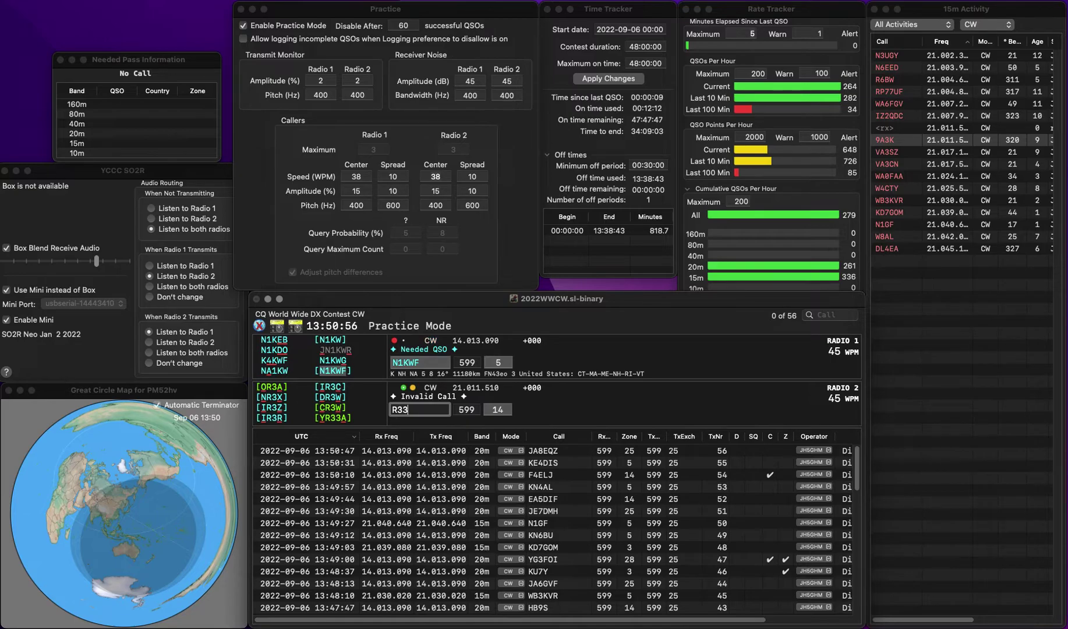
key("BackSpace")
type("M")
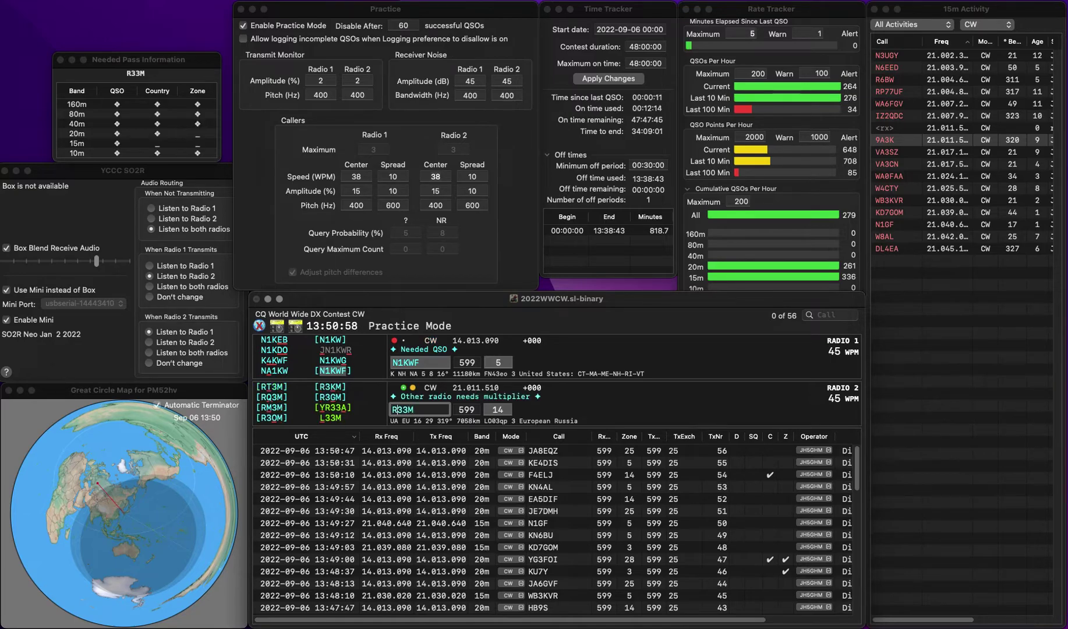
key("Up")
key("Return")
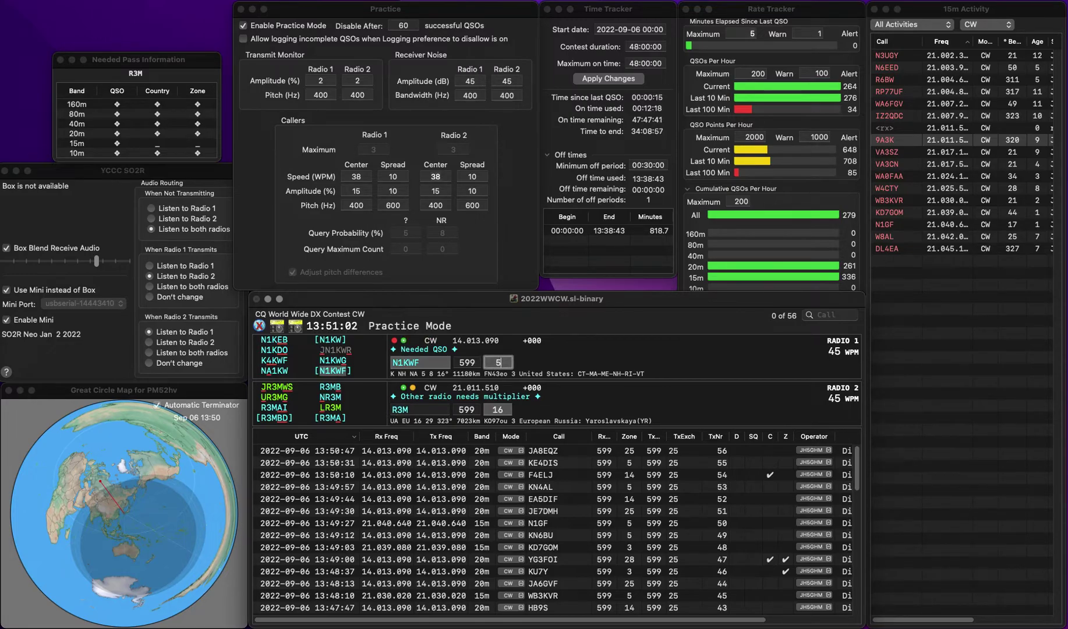
key("Return")
Step: Correct the call sign on Radio 2 to L33M and send its exchange
key("backslash")
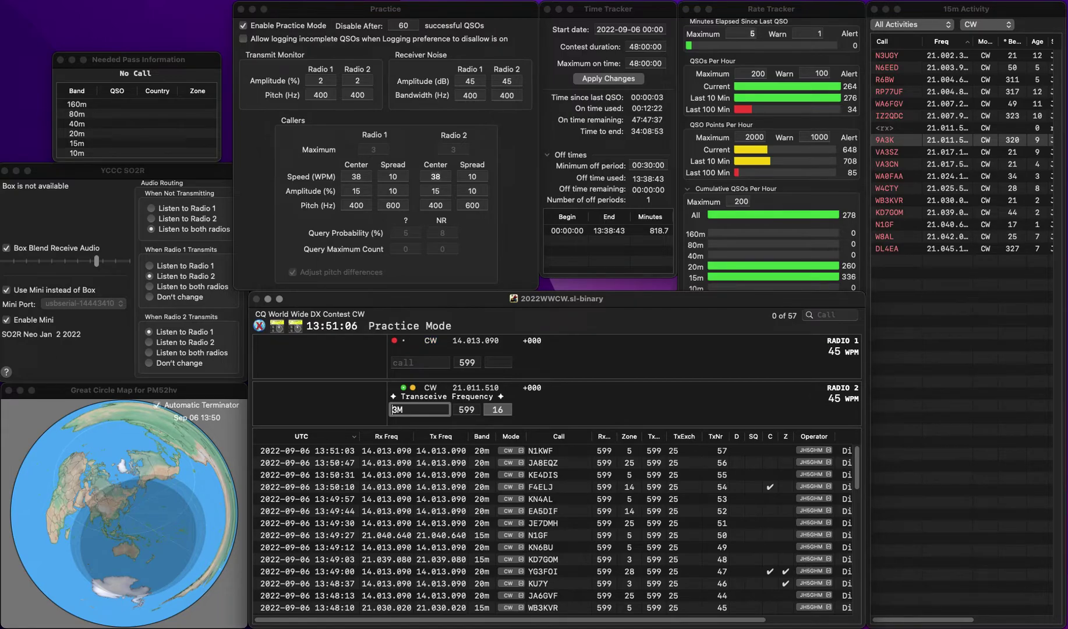
type("L3")
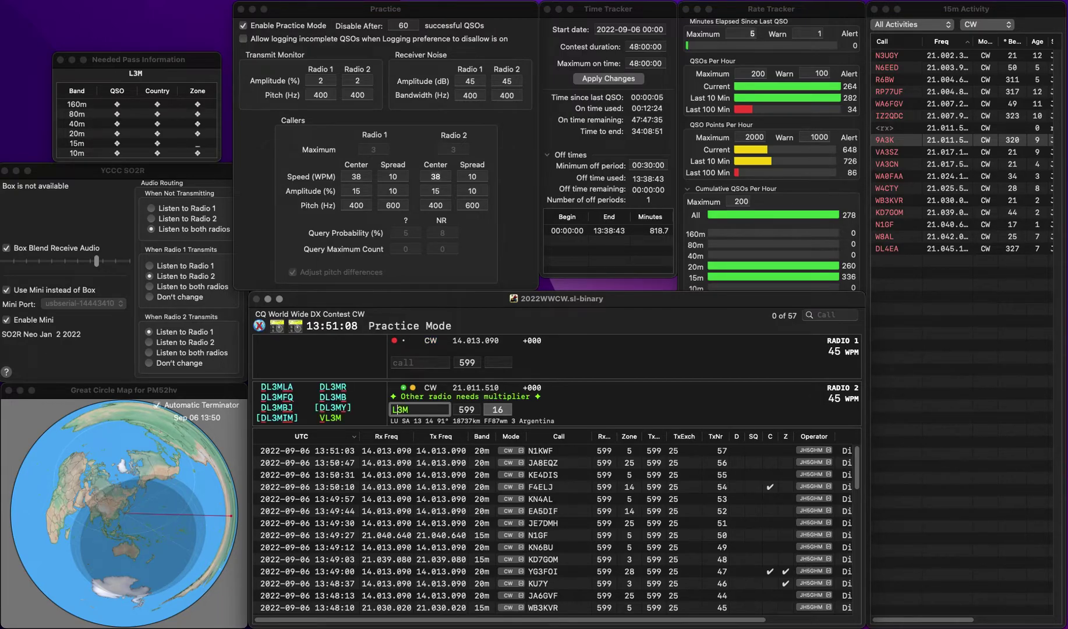
left_click(419, 362)
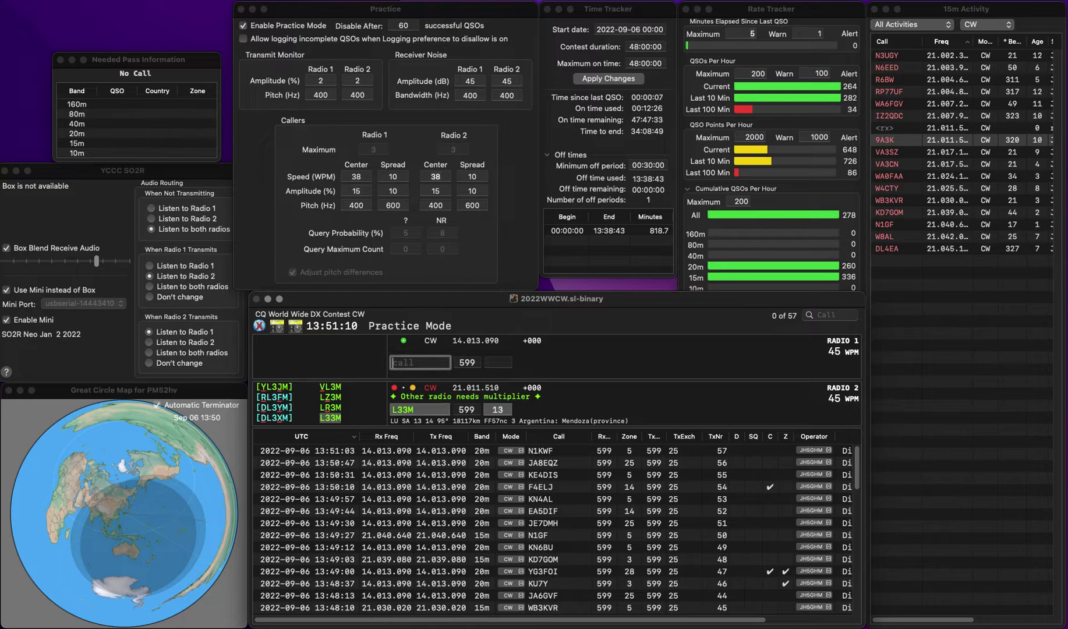
Step: Enter N6X on Radio 1 with its exchange sent, and log L33M on Radio 2 with zone 13
type("N6X")
key("Return")
key("Tab")
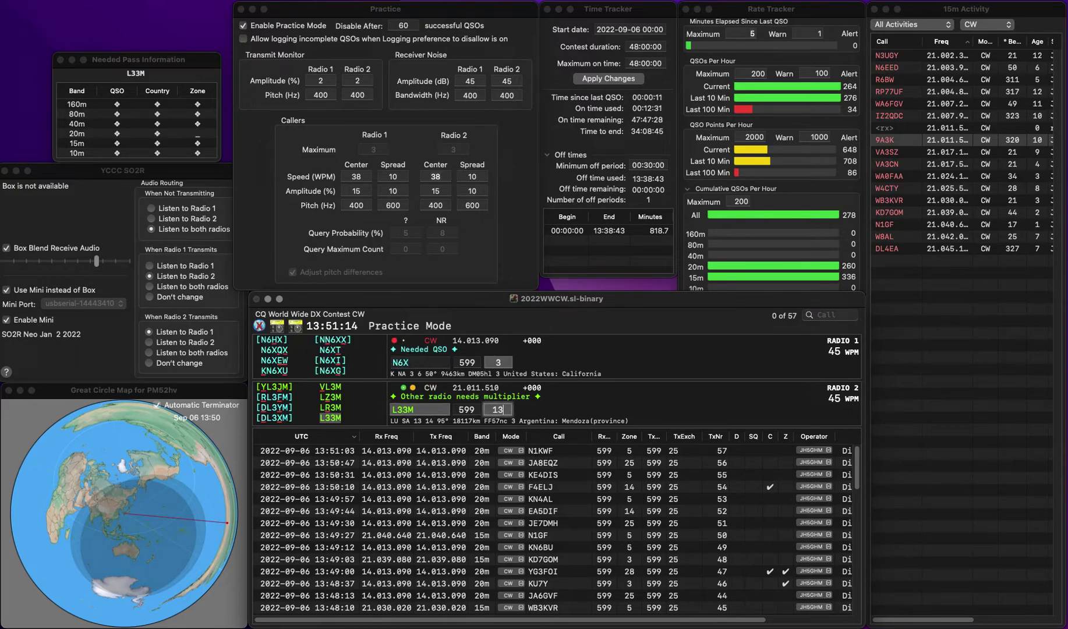
key("Return")
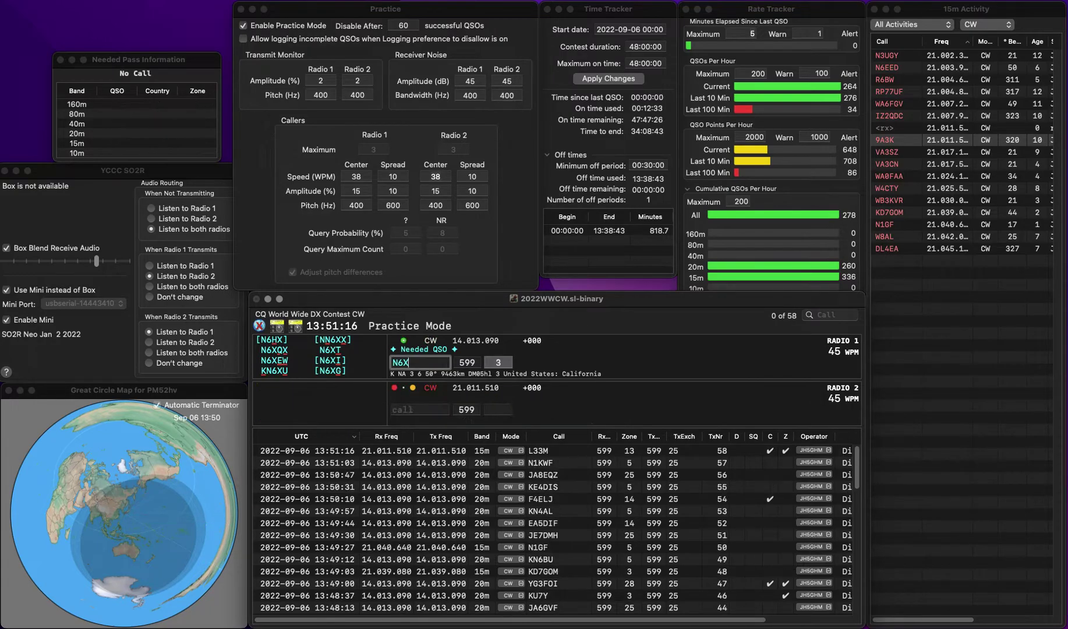
Step: Correct the Radio 1 call sign to NX5O, send its exchange, and log it with zone 4
key("BackSpace")
key("BackSpace")
type("X5O")
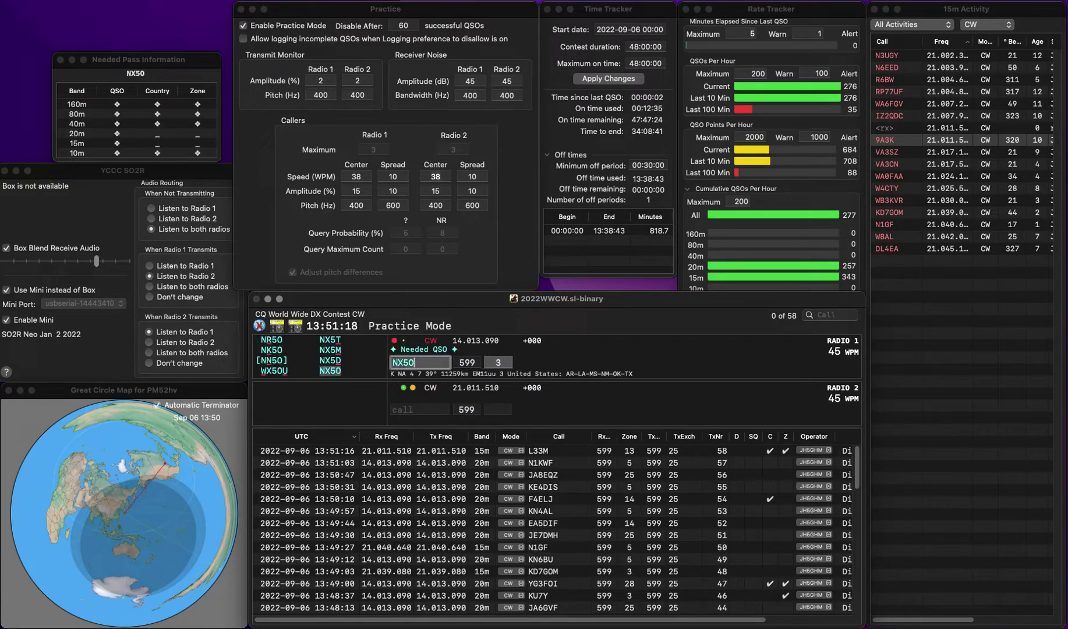
key("Return")
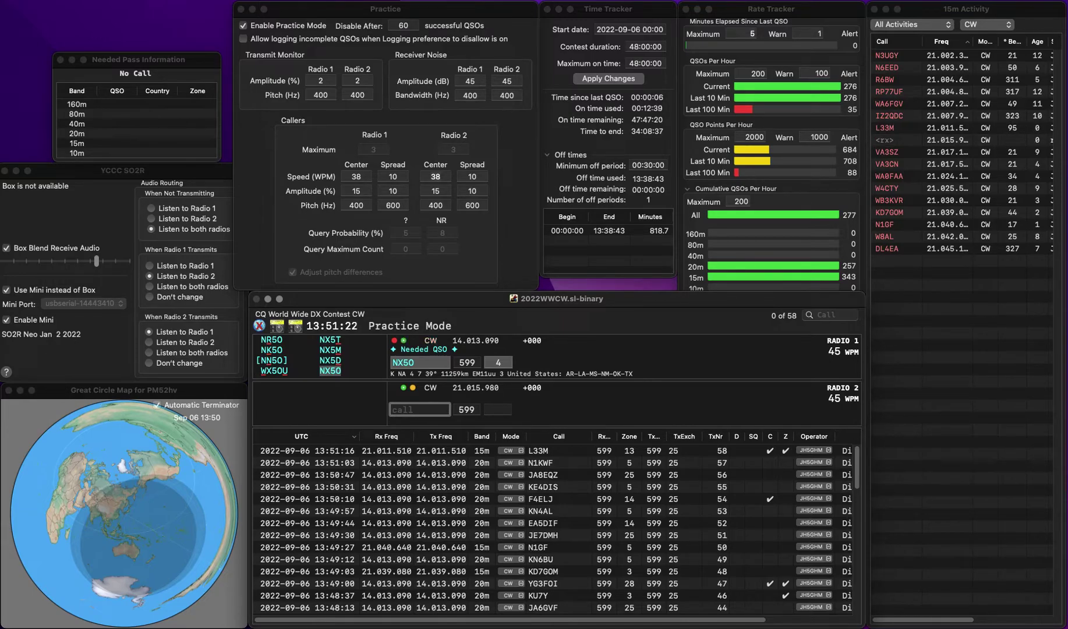
key("Up")
key("Return")
key("Down")
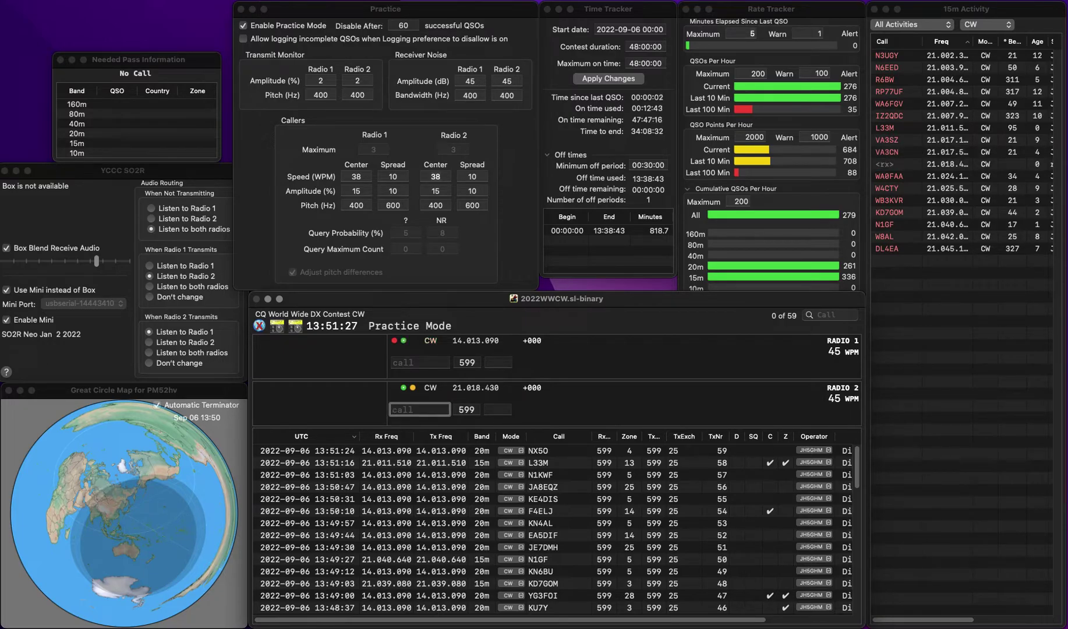
key("Up")
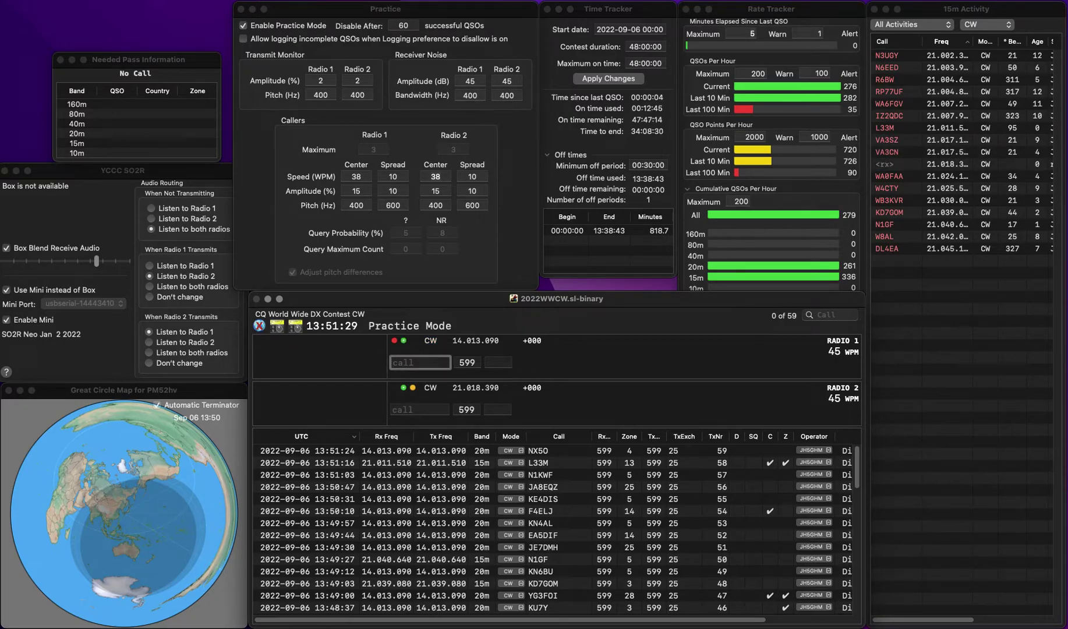
type("0B")
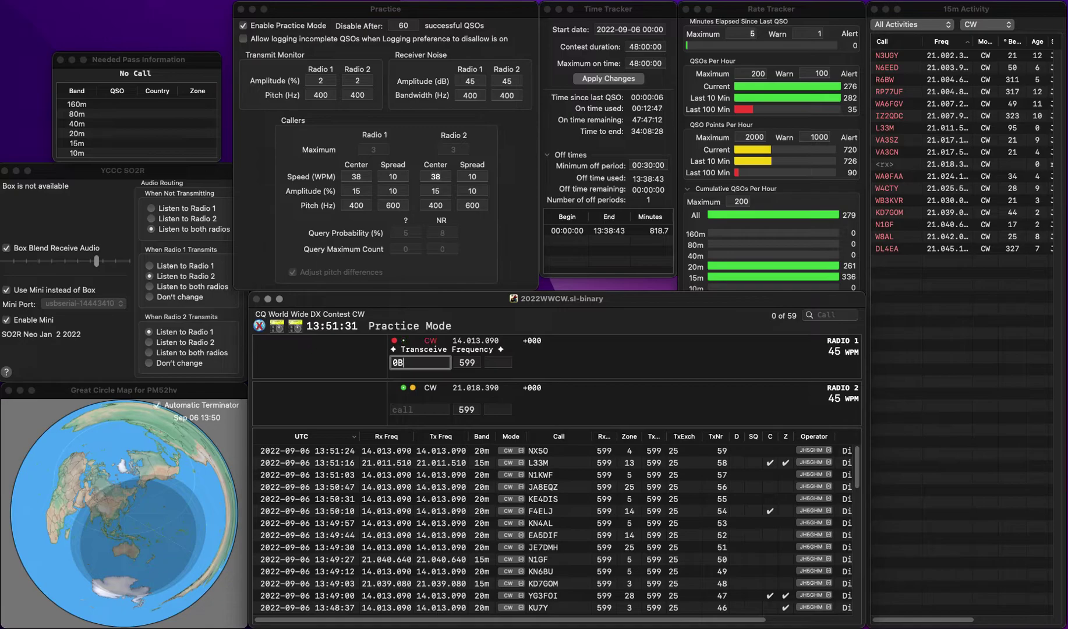
key("Escape")
type("HB")
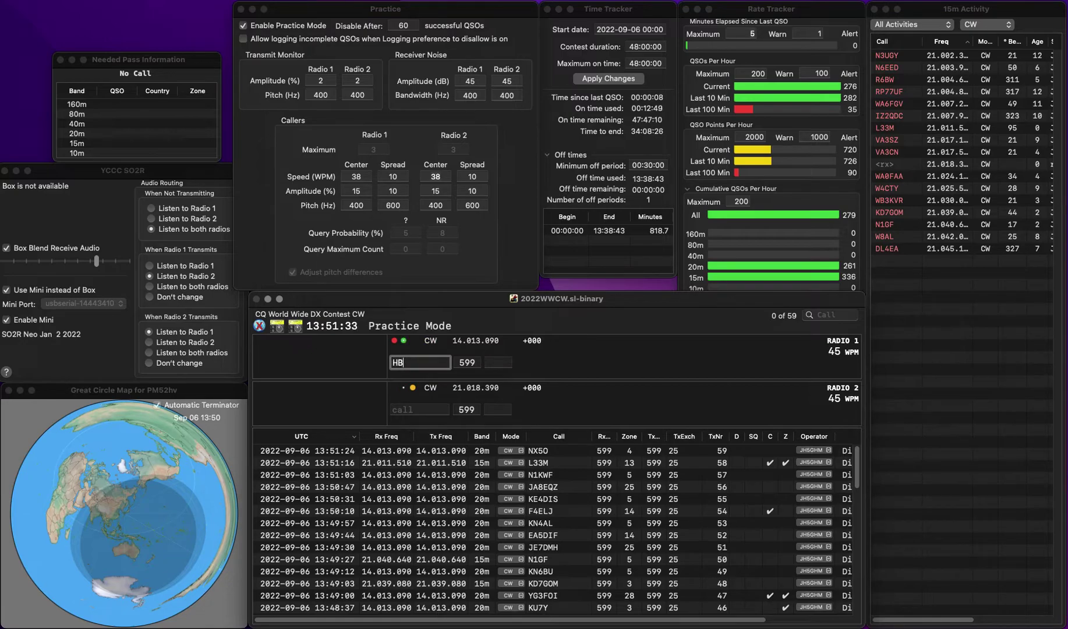
type("9DVG")
key("space")
type("1")
key("space")
key("BackSpace")
type("Z")
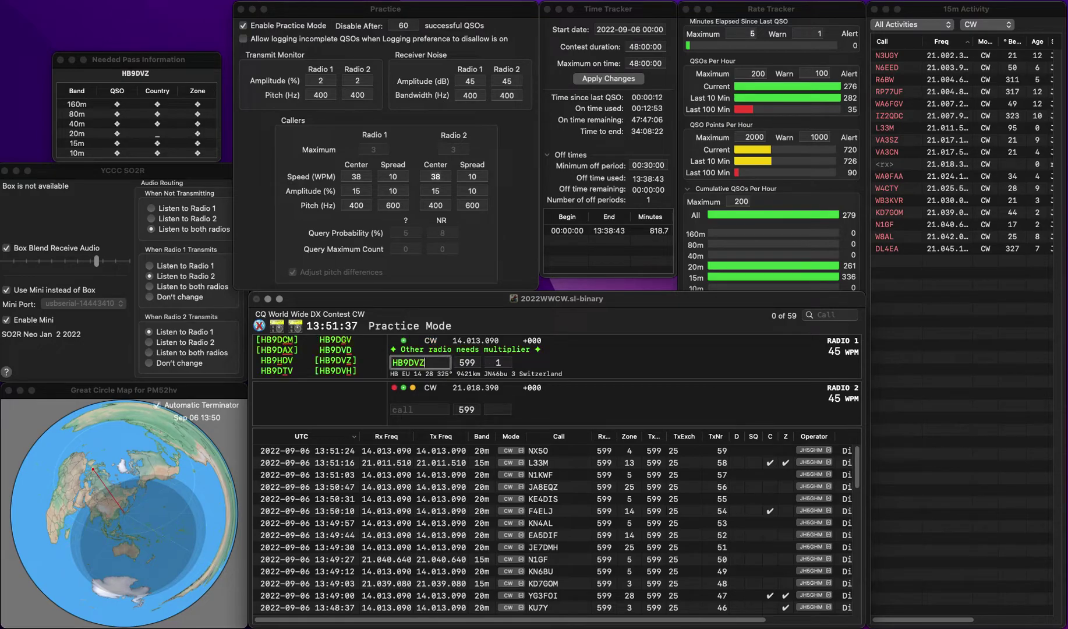
key("Return")
type("14")
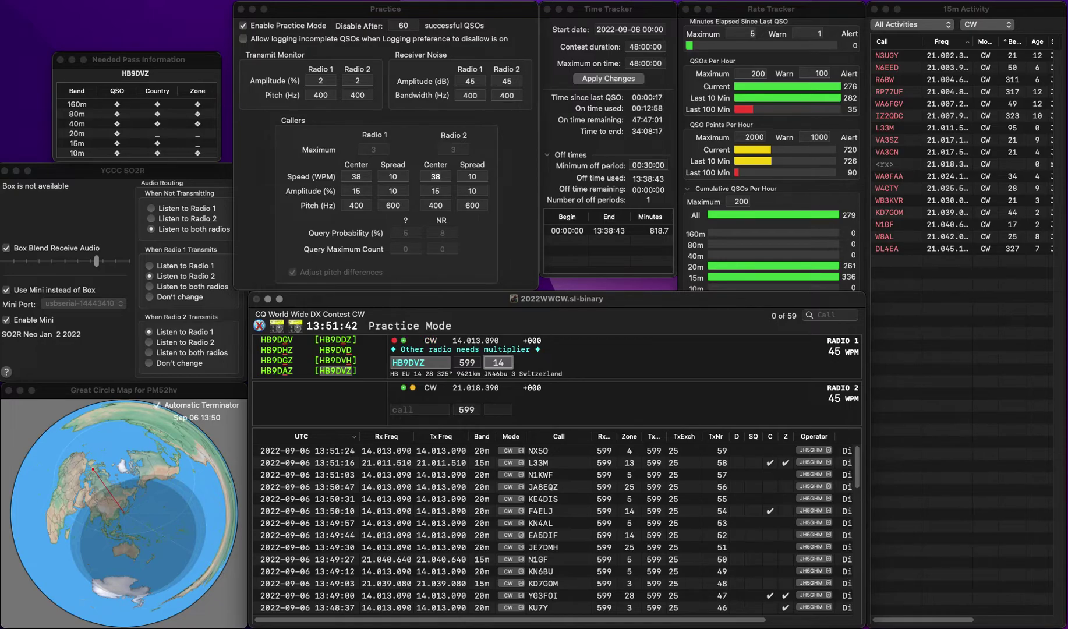
key("Return")
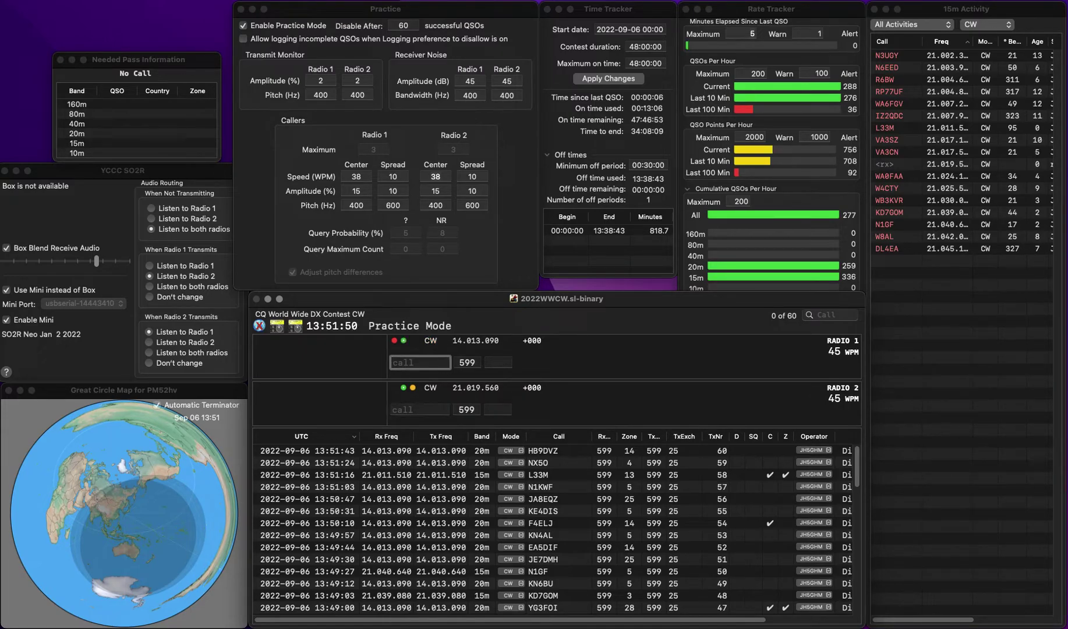
left_click(419, 409)
type("YU7EE")
key("Return")
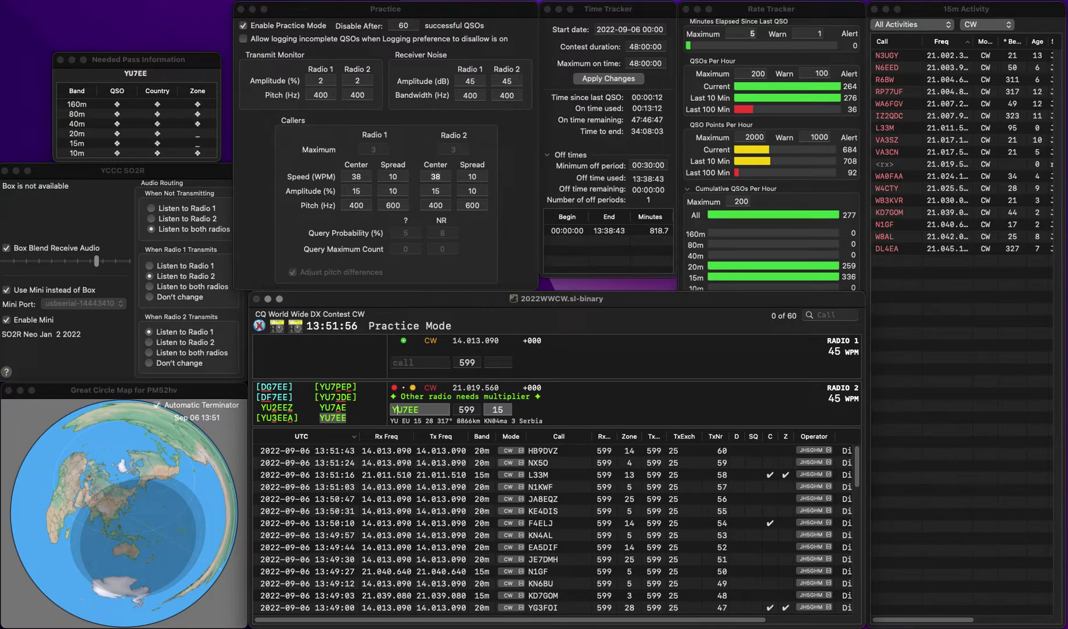
key("Tab")
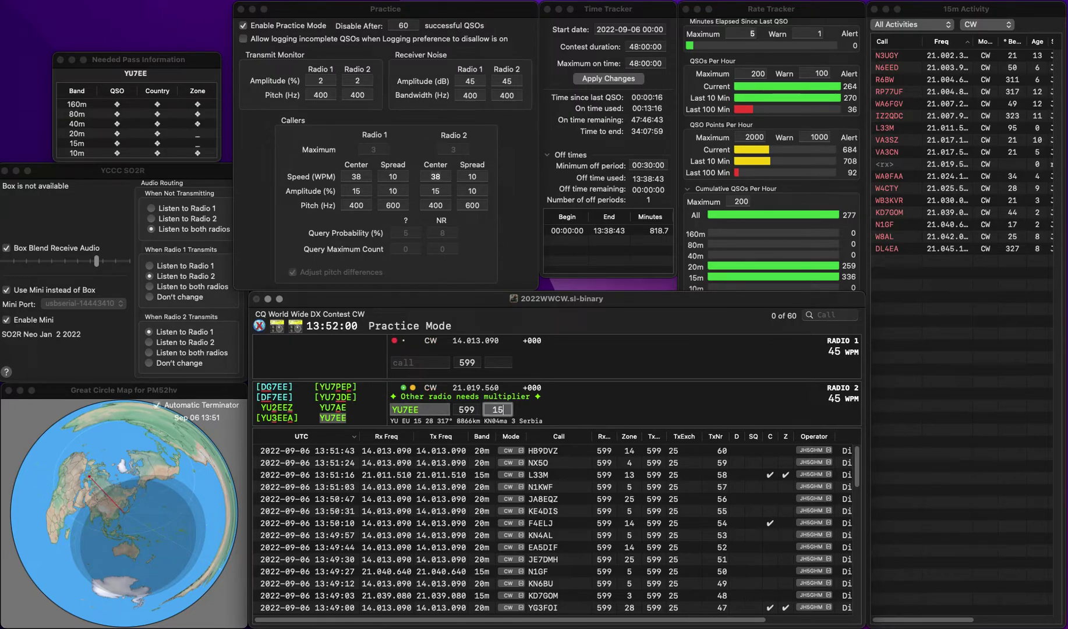
key("Return")
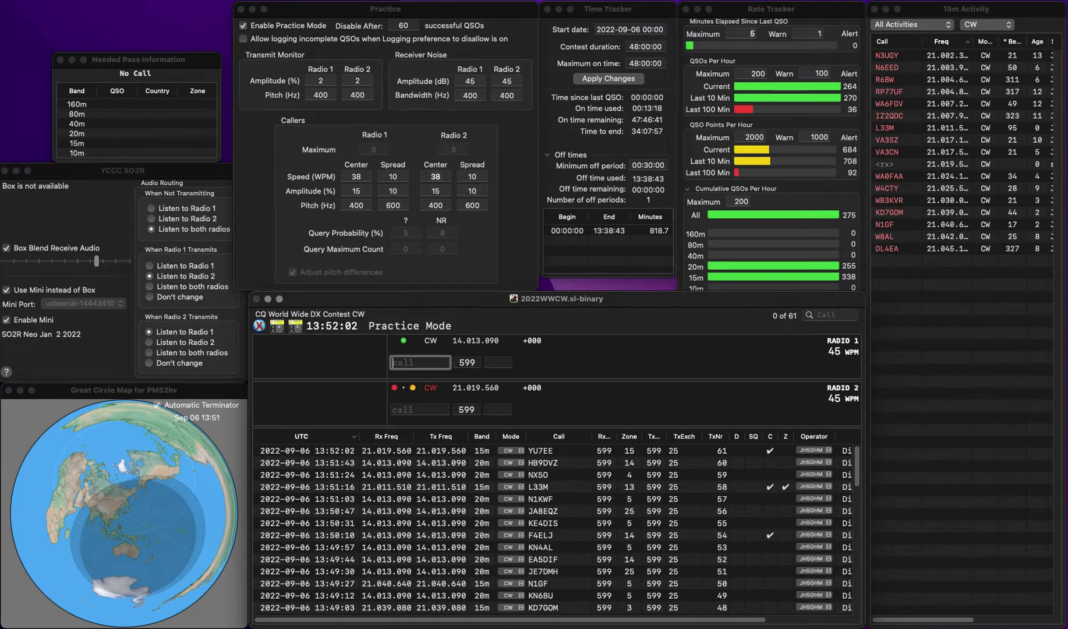
Step: Begin entering the next caller's call sign on Radio 1 with 9
type("9")
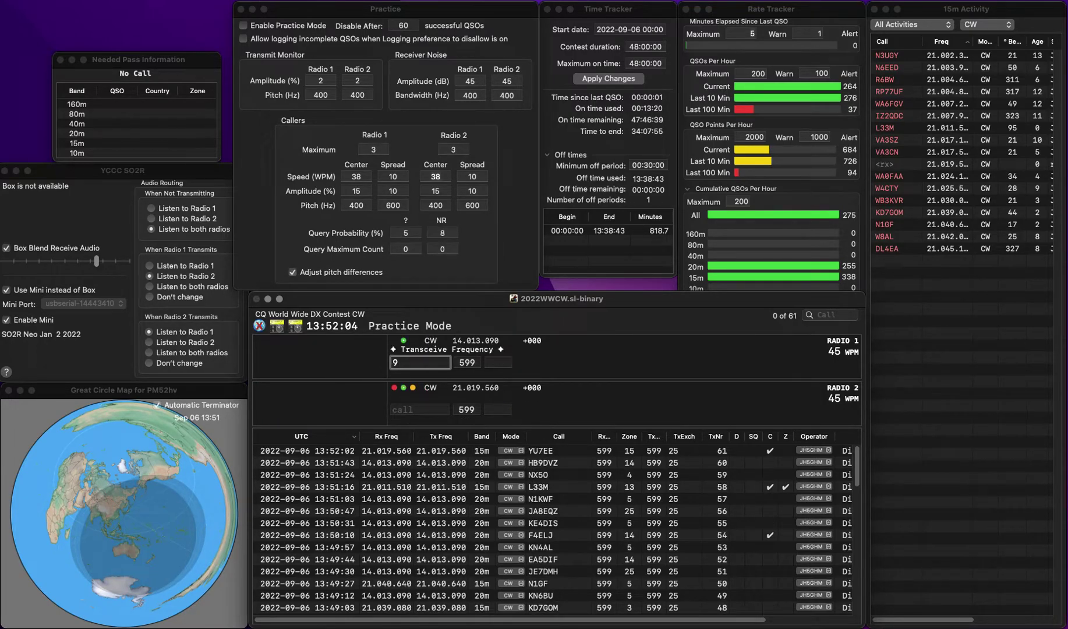